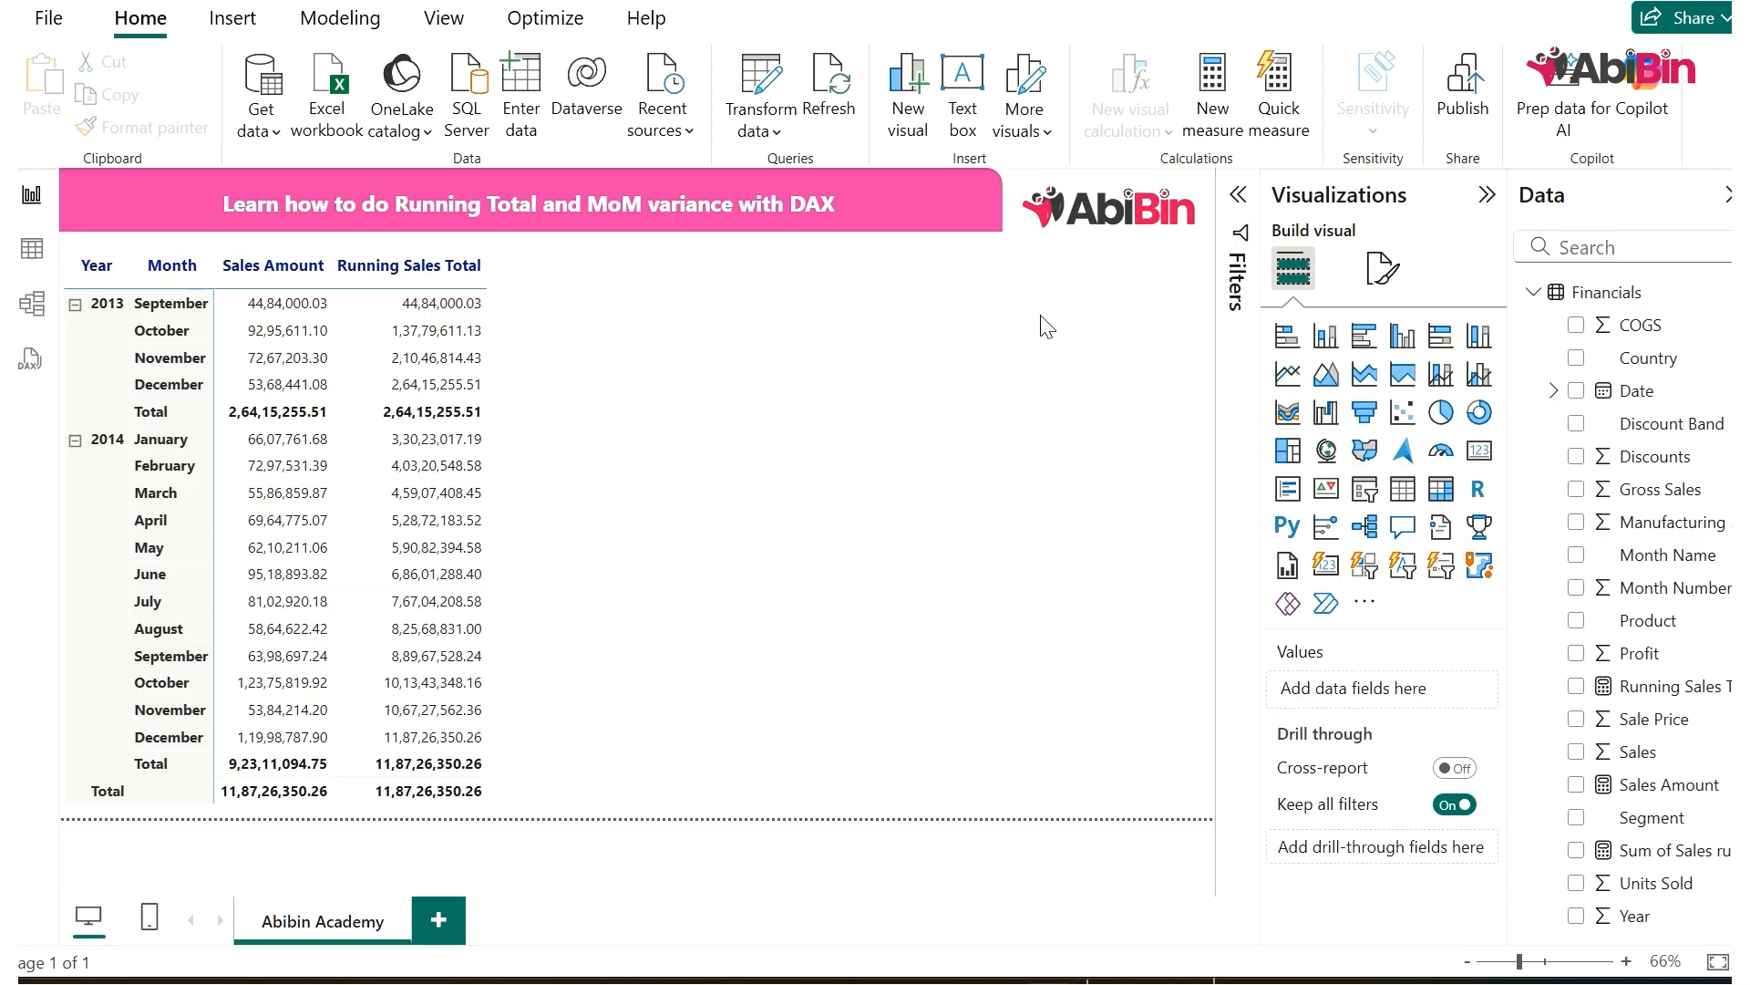
# - Create a new measure in the Financials table and name it MoM Variance
pyautogui.click(1197, 117)
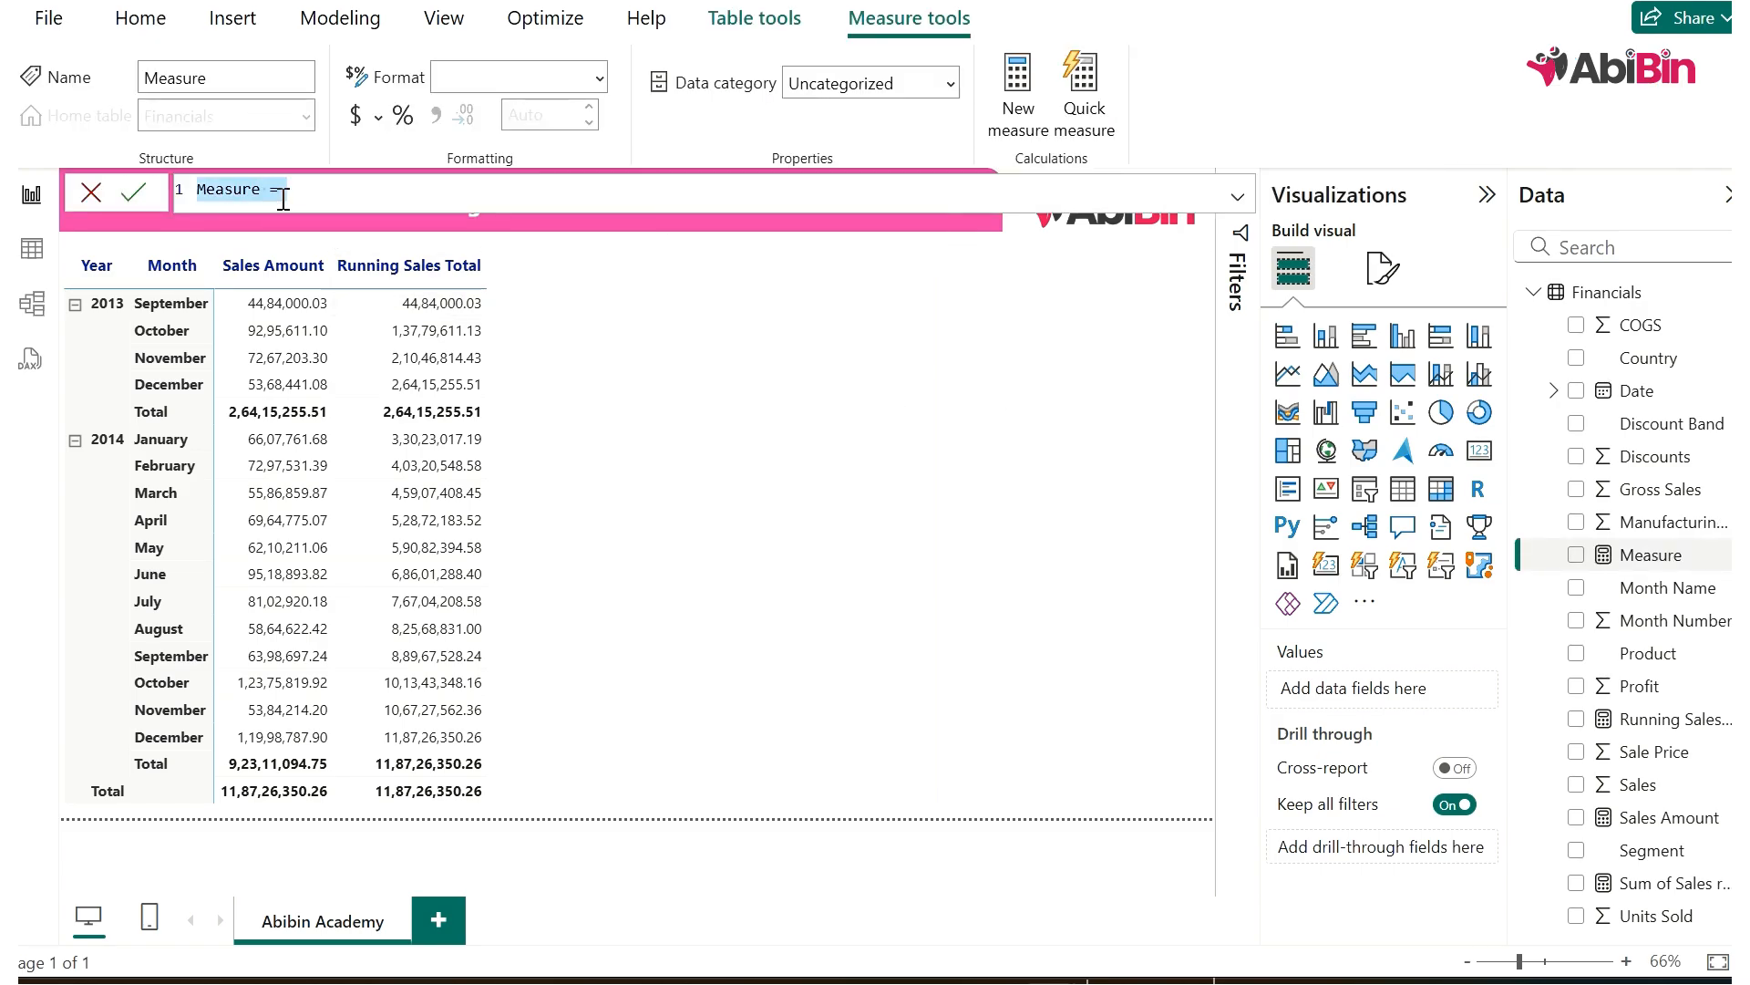
pyautogui.click(267, 190)
pyautogui.moveTo(267, 189); pyautogui.dragTo(193, 190)
pyautogui.write('MoM Variance')
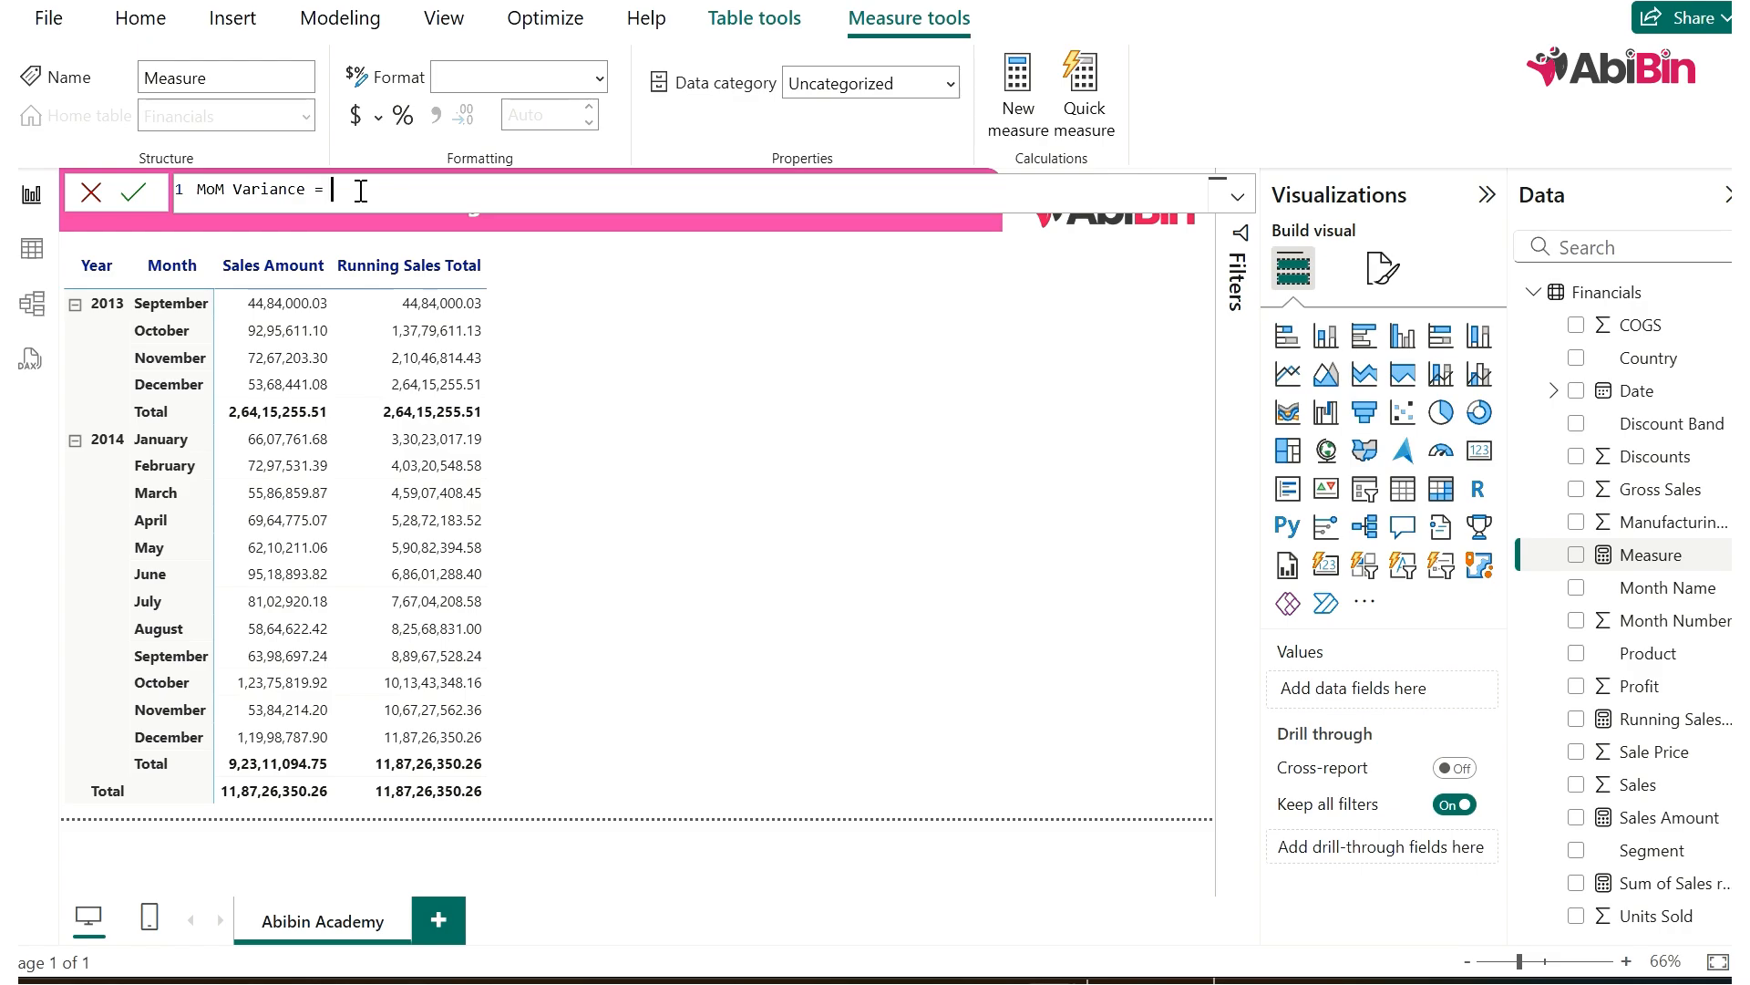
# - Begin the MoM Variance formula with CALCULATE, using sum(Financials[Sales]) as its expression
pyautogui.write('ca')
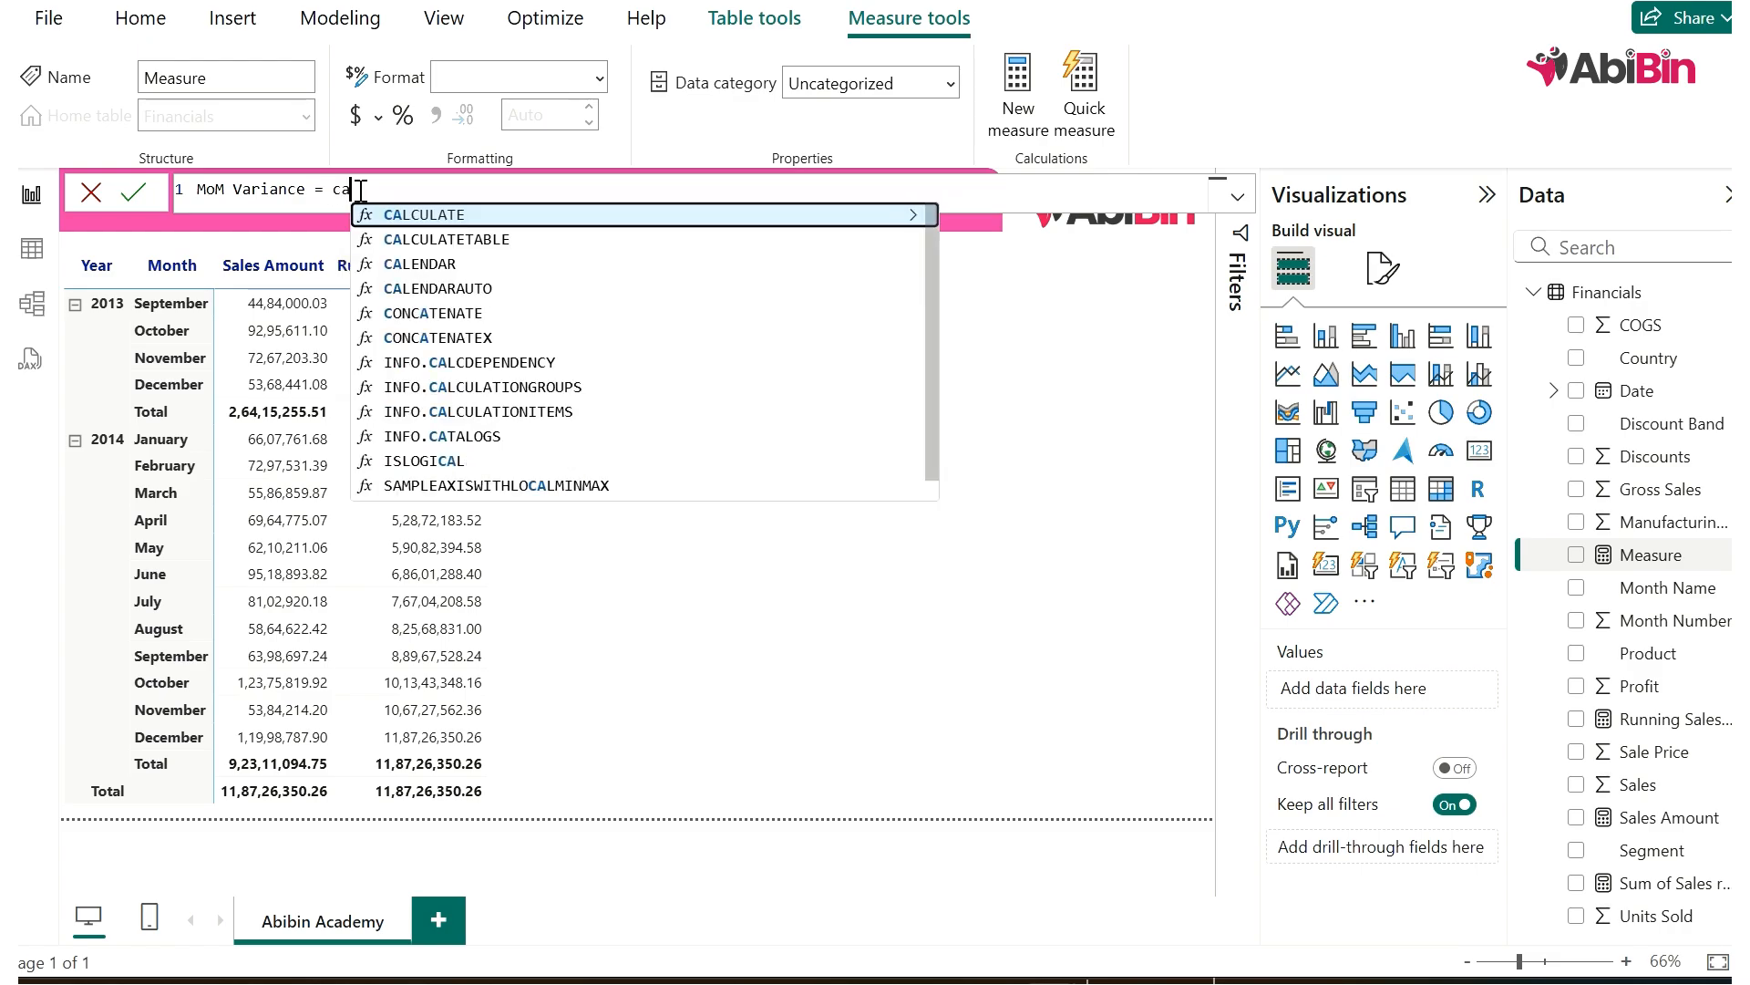
pyautogui.press('Tab')
pyautogui.write('sum')
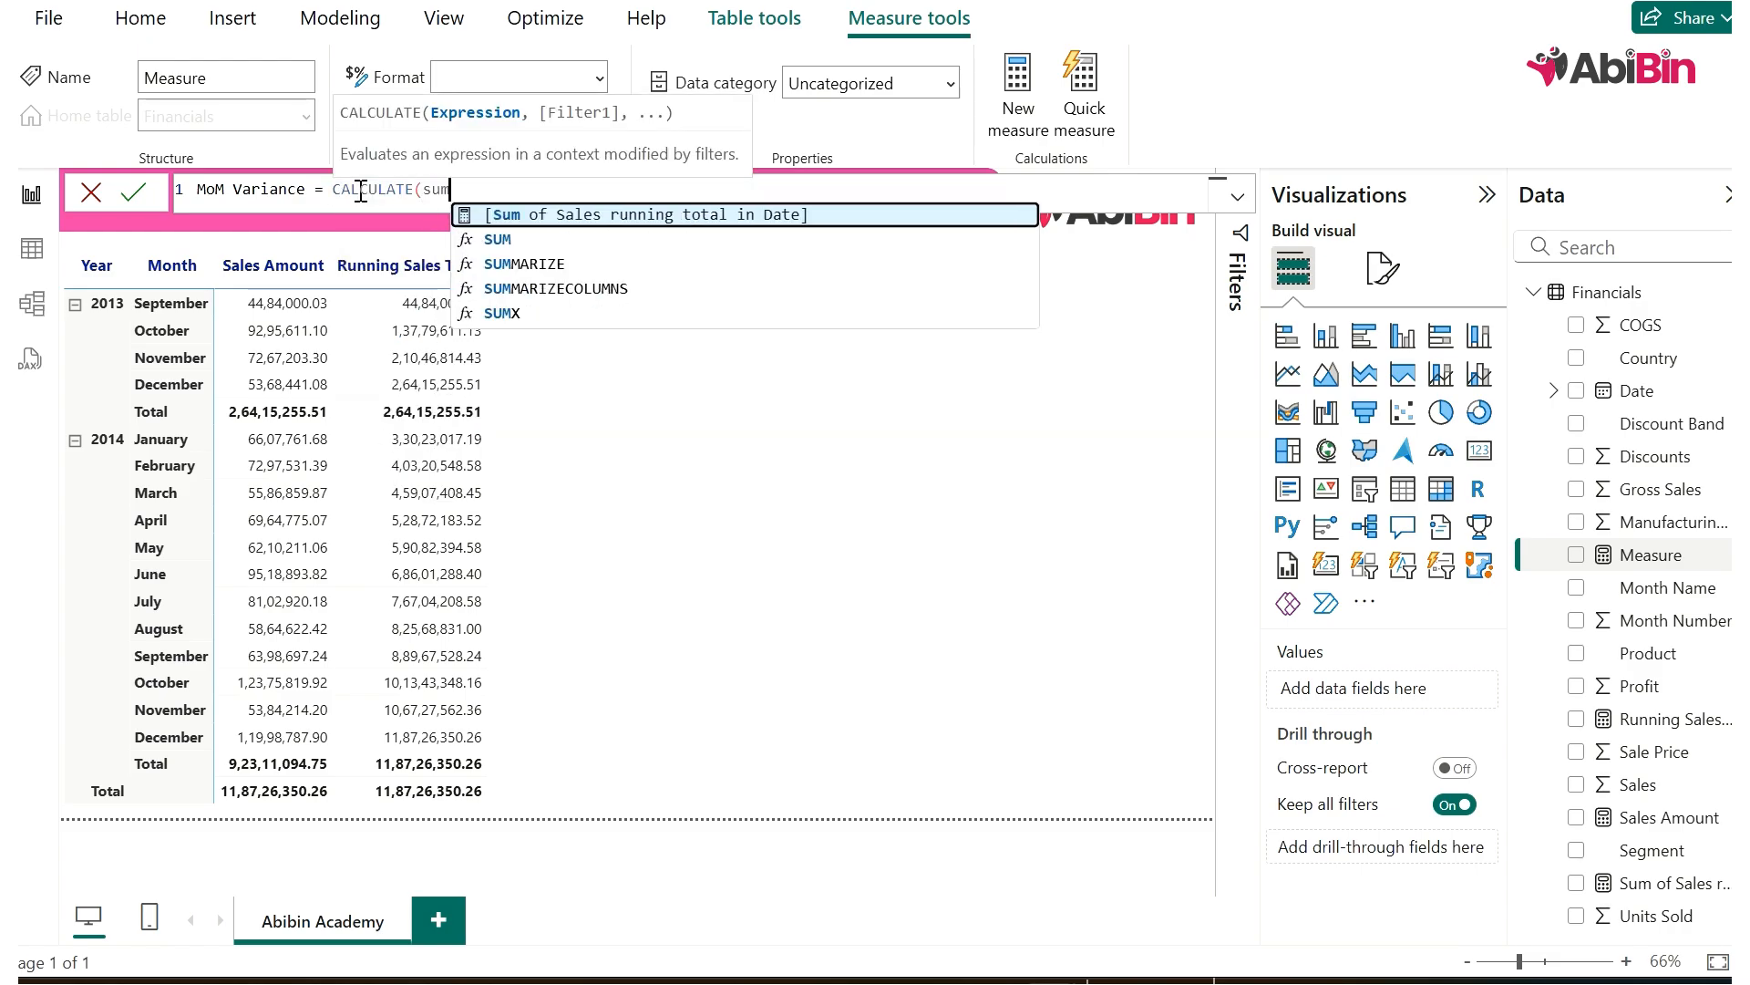
pyautogui.press('Tab')
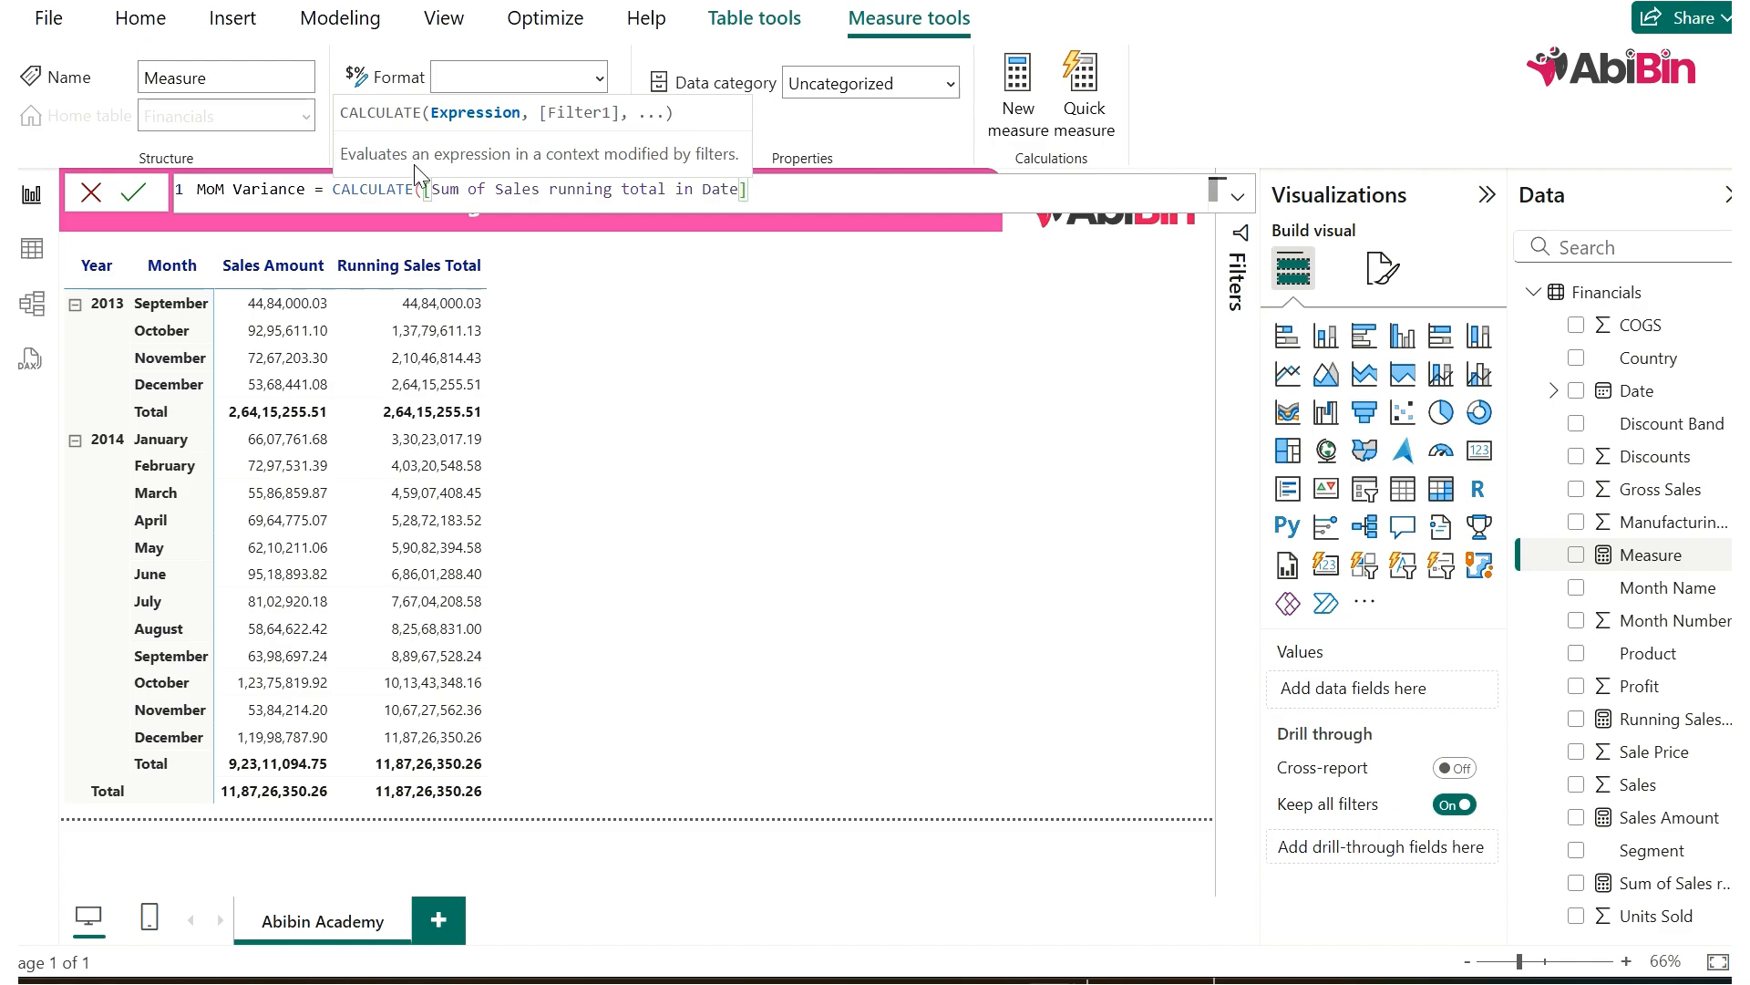
pyautogui.moveTo(423, 189); pyautogui.dragTo(771, 189)
pyautogui.write('su')
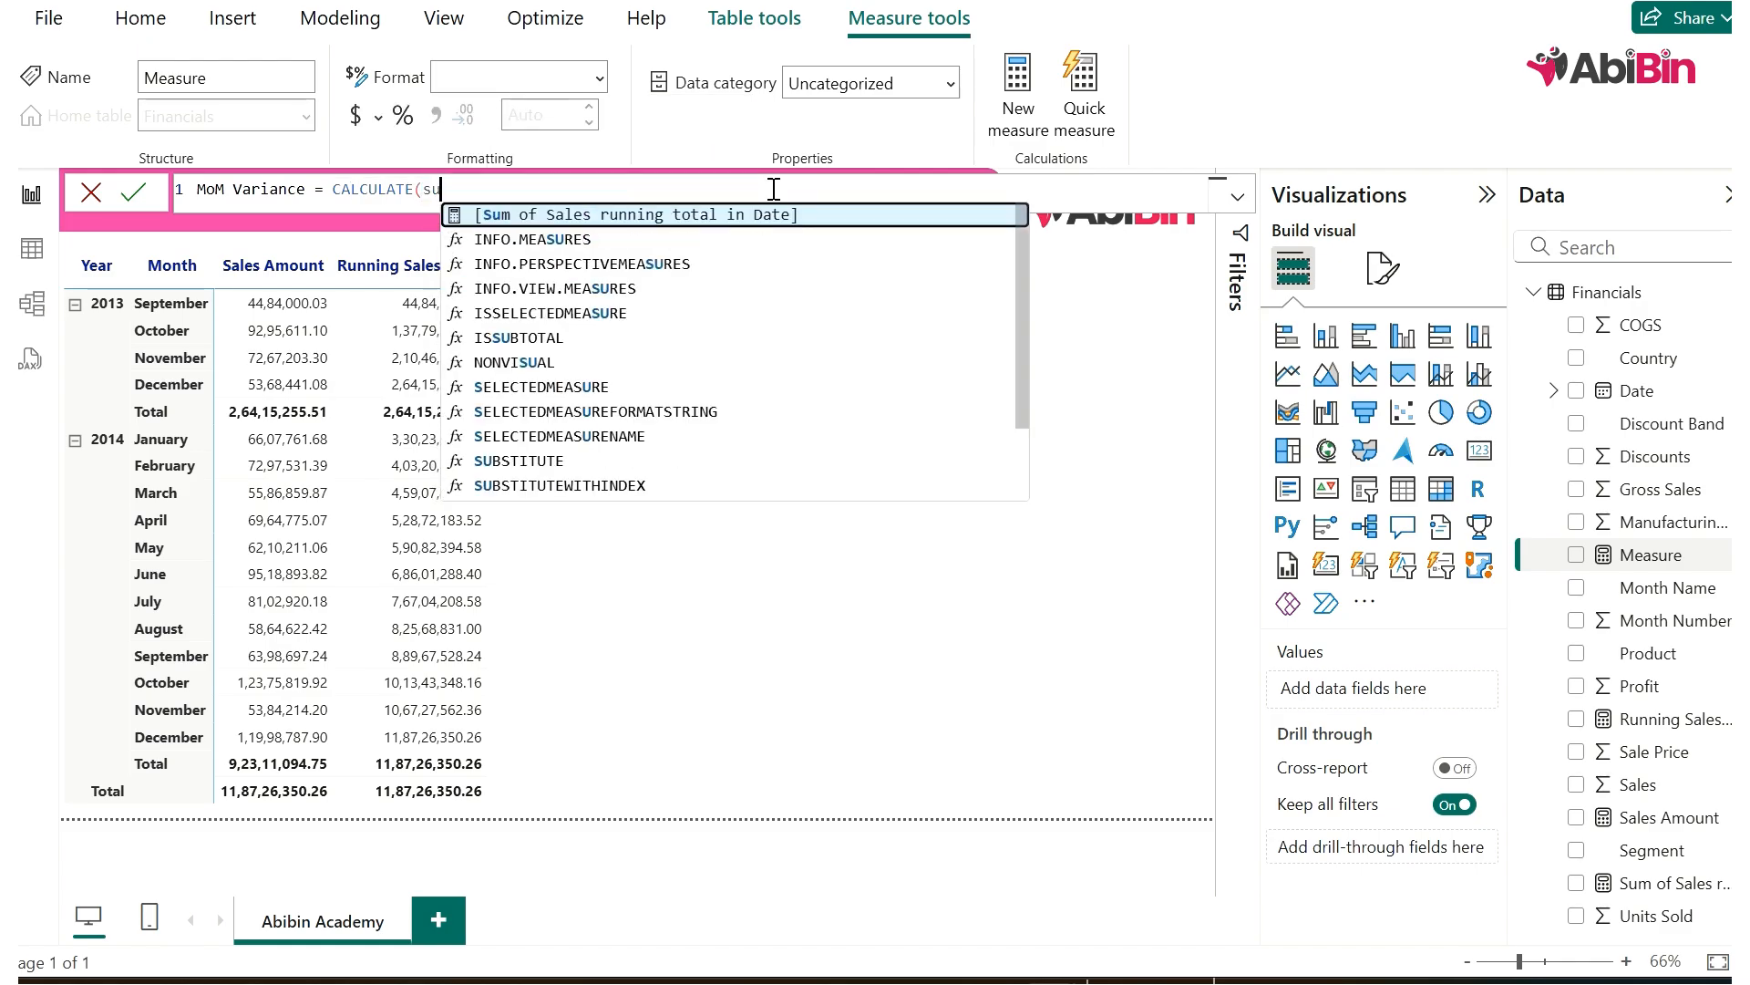
pyautogui.write('m(sale')
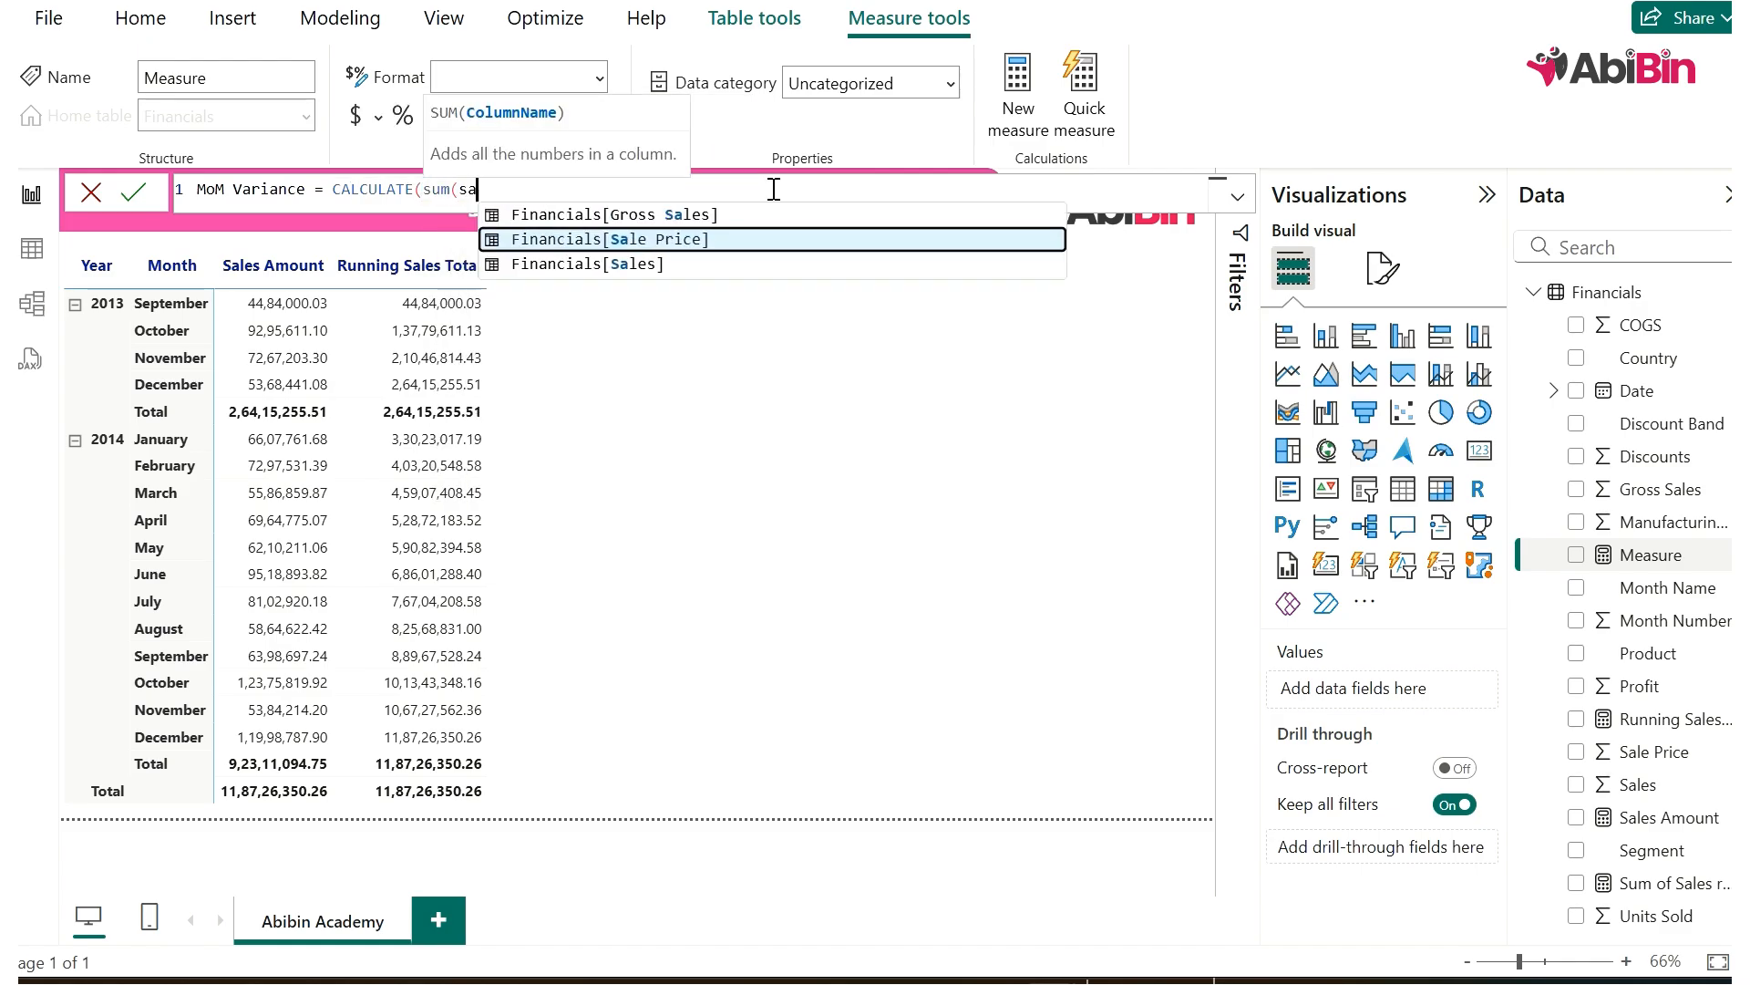
pyautogui.click(681, 272)
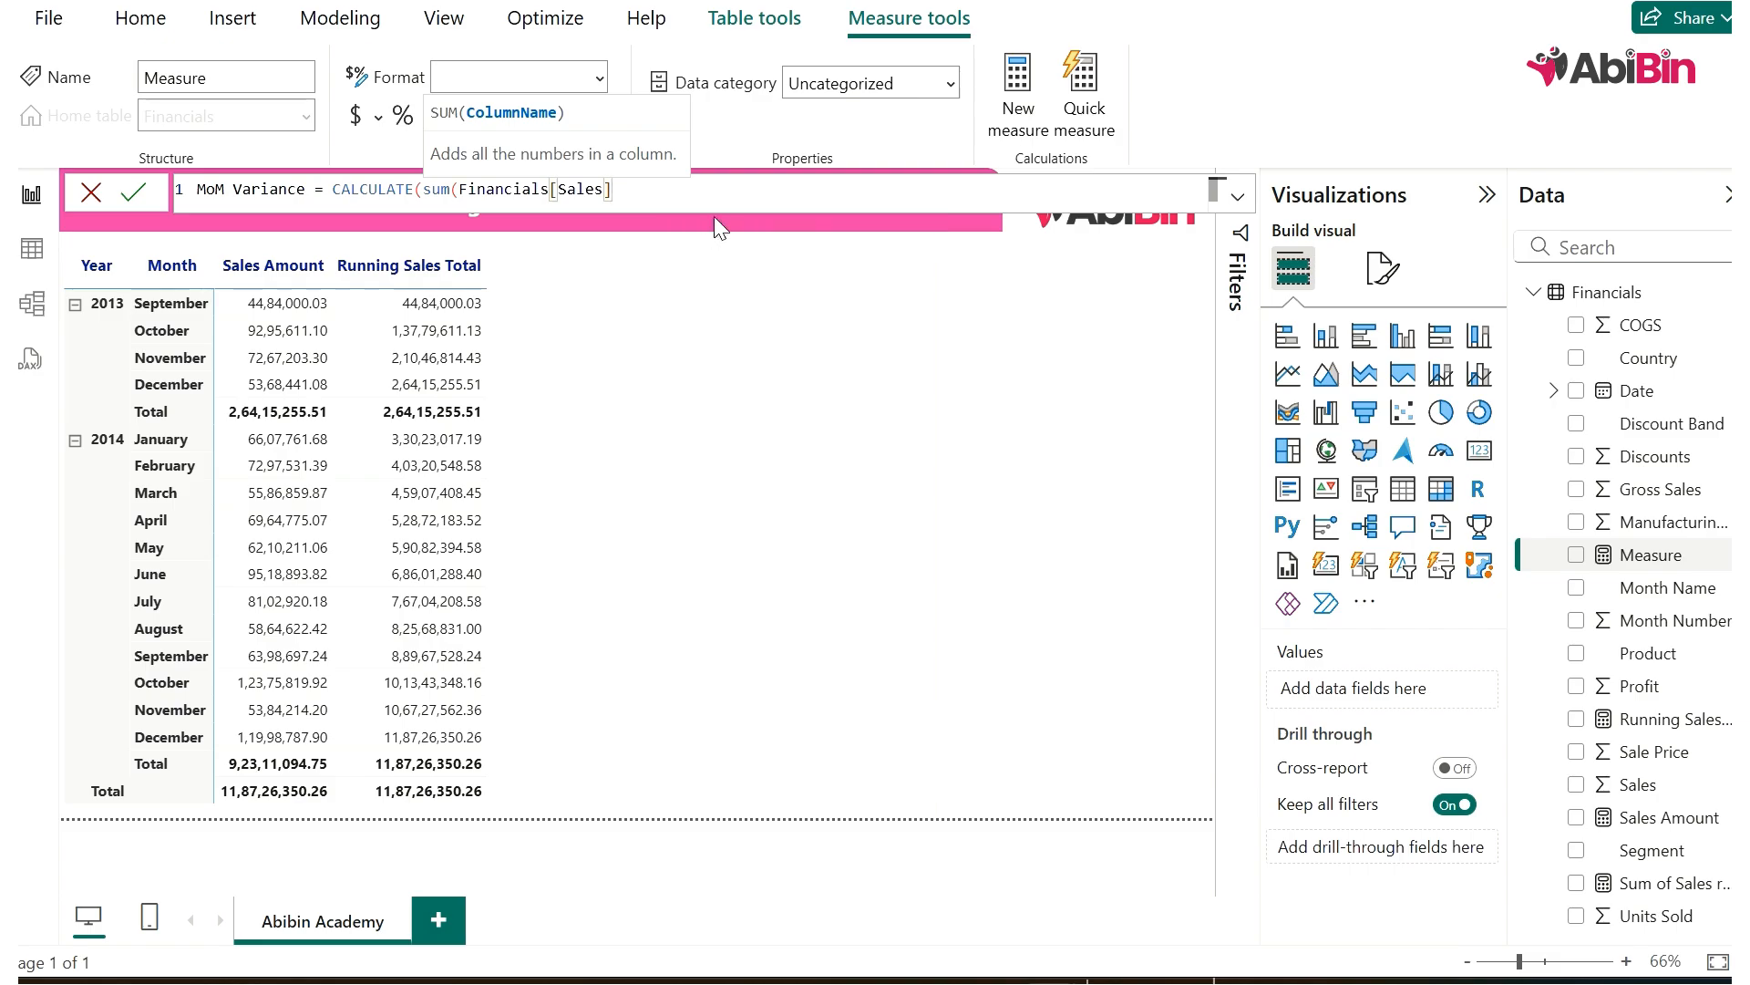
pyautogui.write(')')
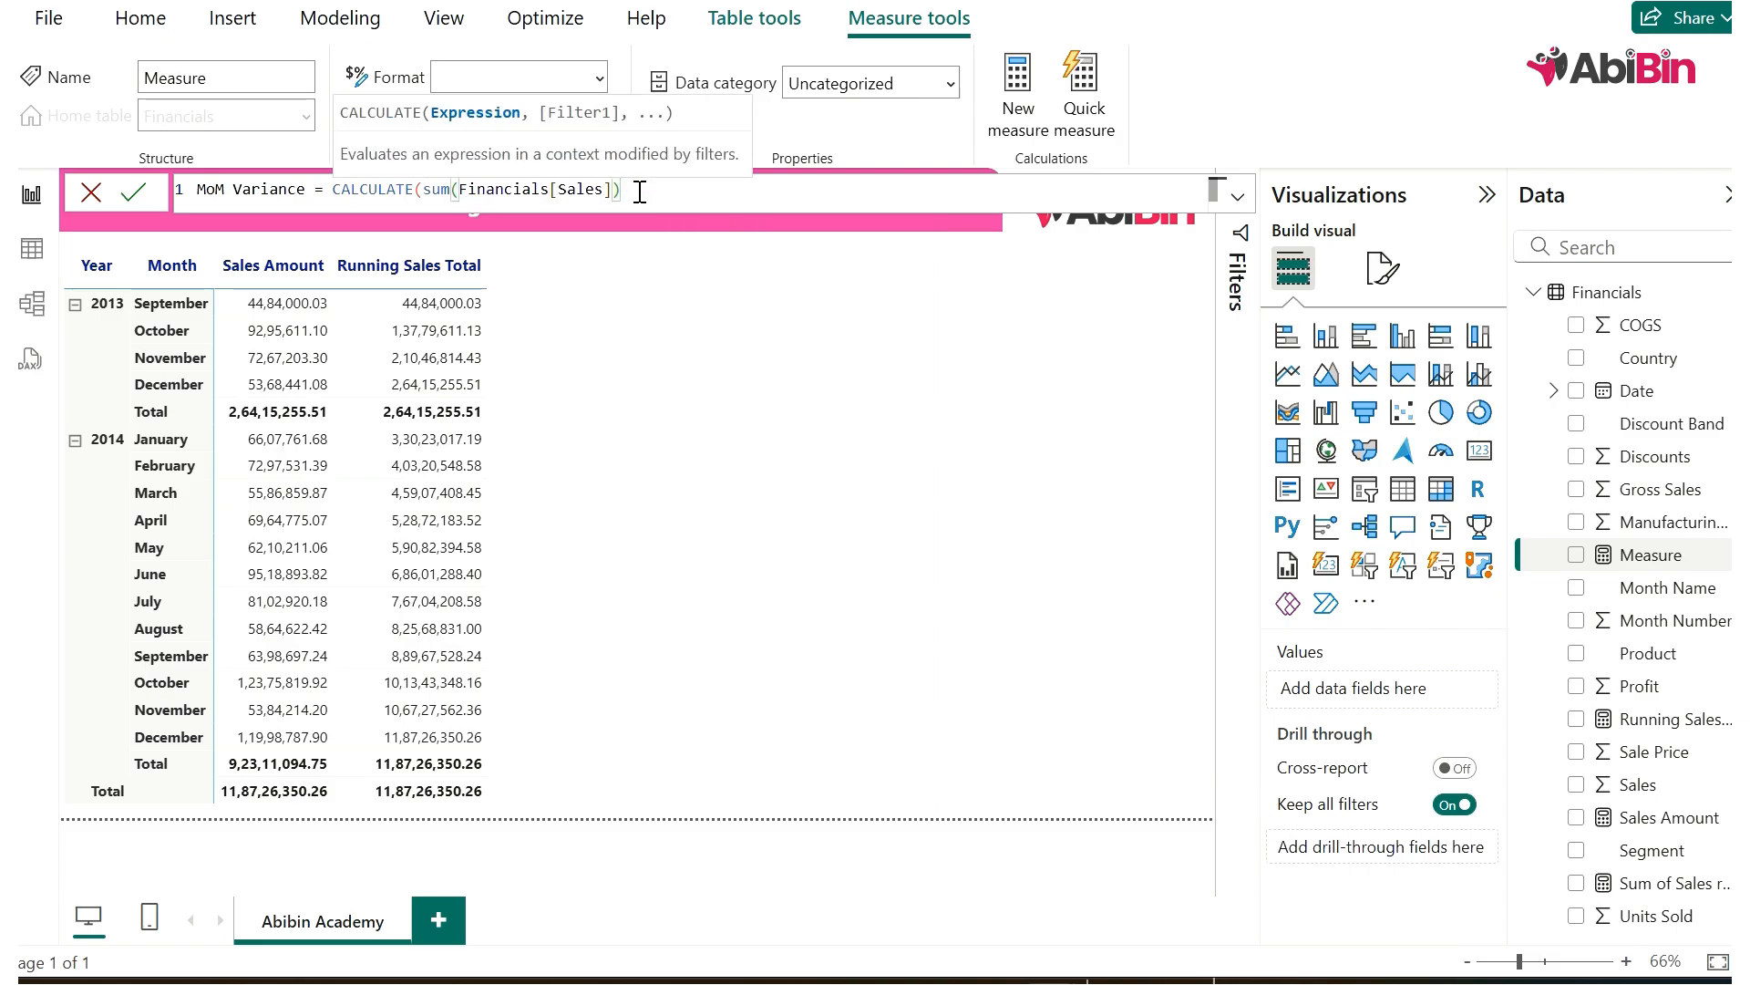
# - Add PREVIOUSMONTH(Financials[Date].[Date]) as the CALCULATE filter, close the formula and commit the measure
pyautogui.write(',')
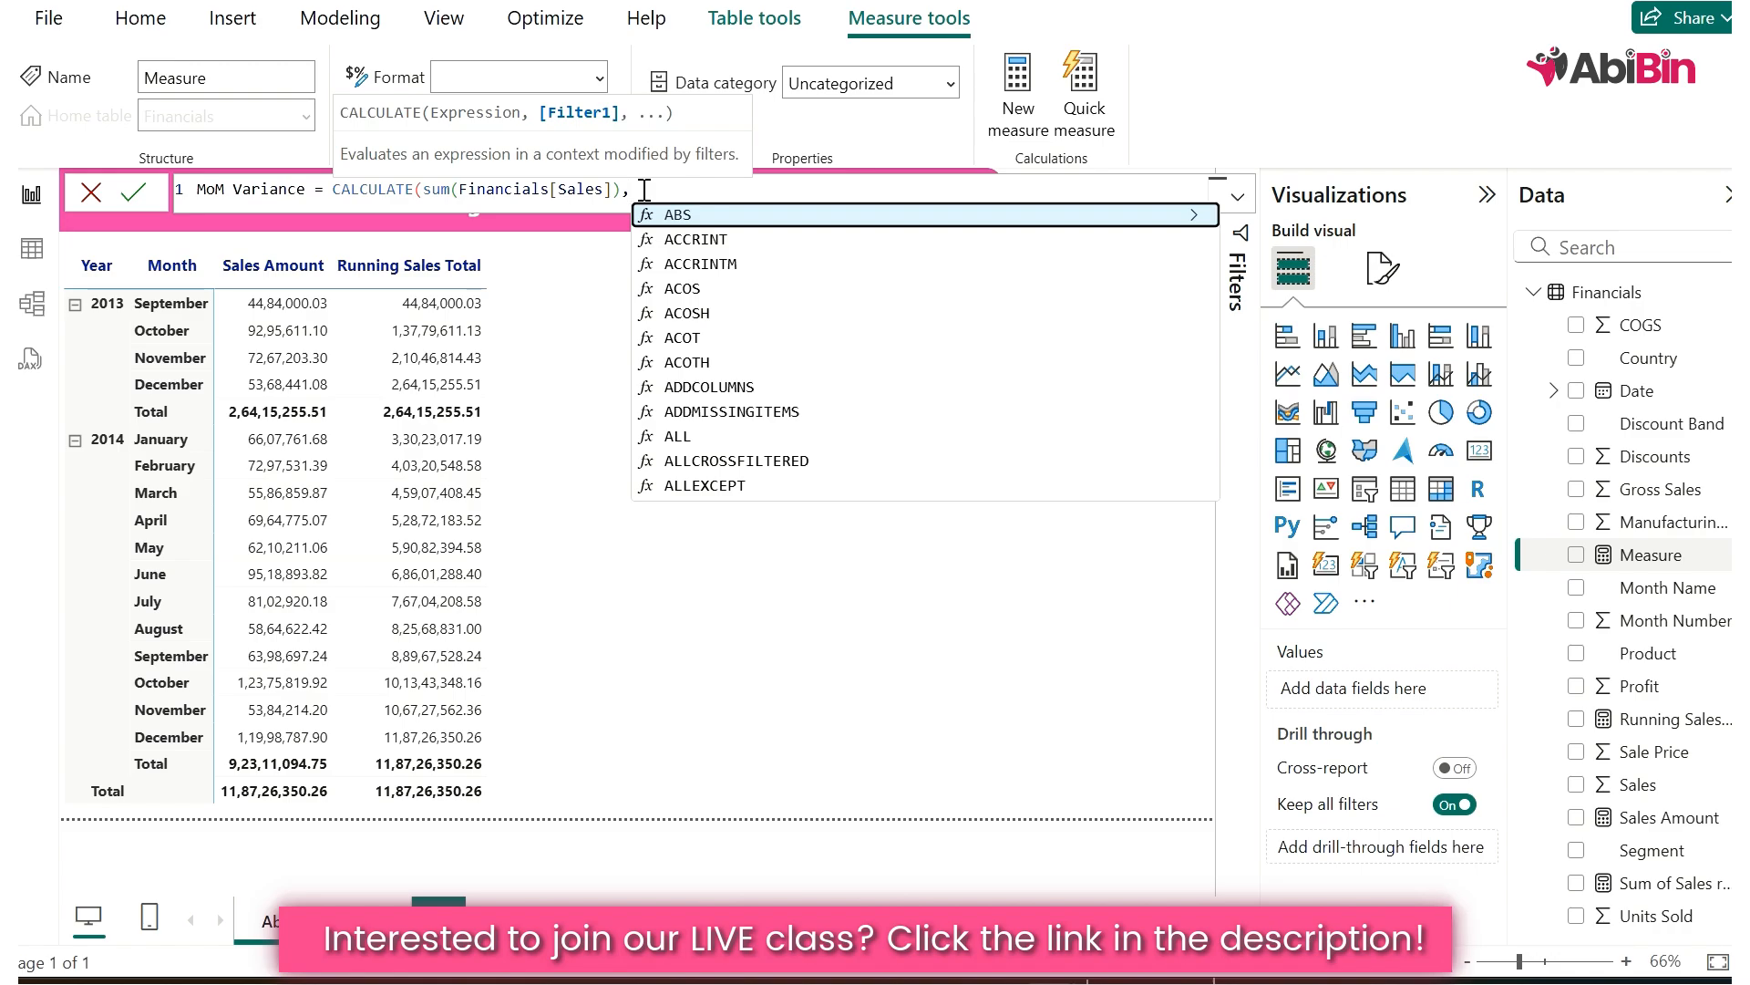
pyautogui.write('pre')
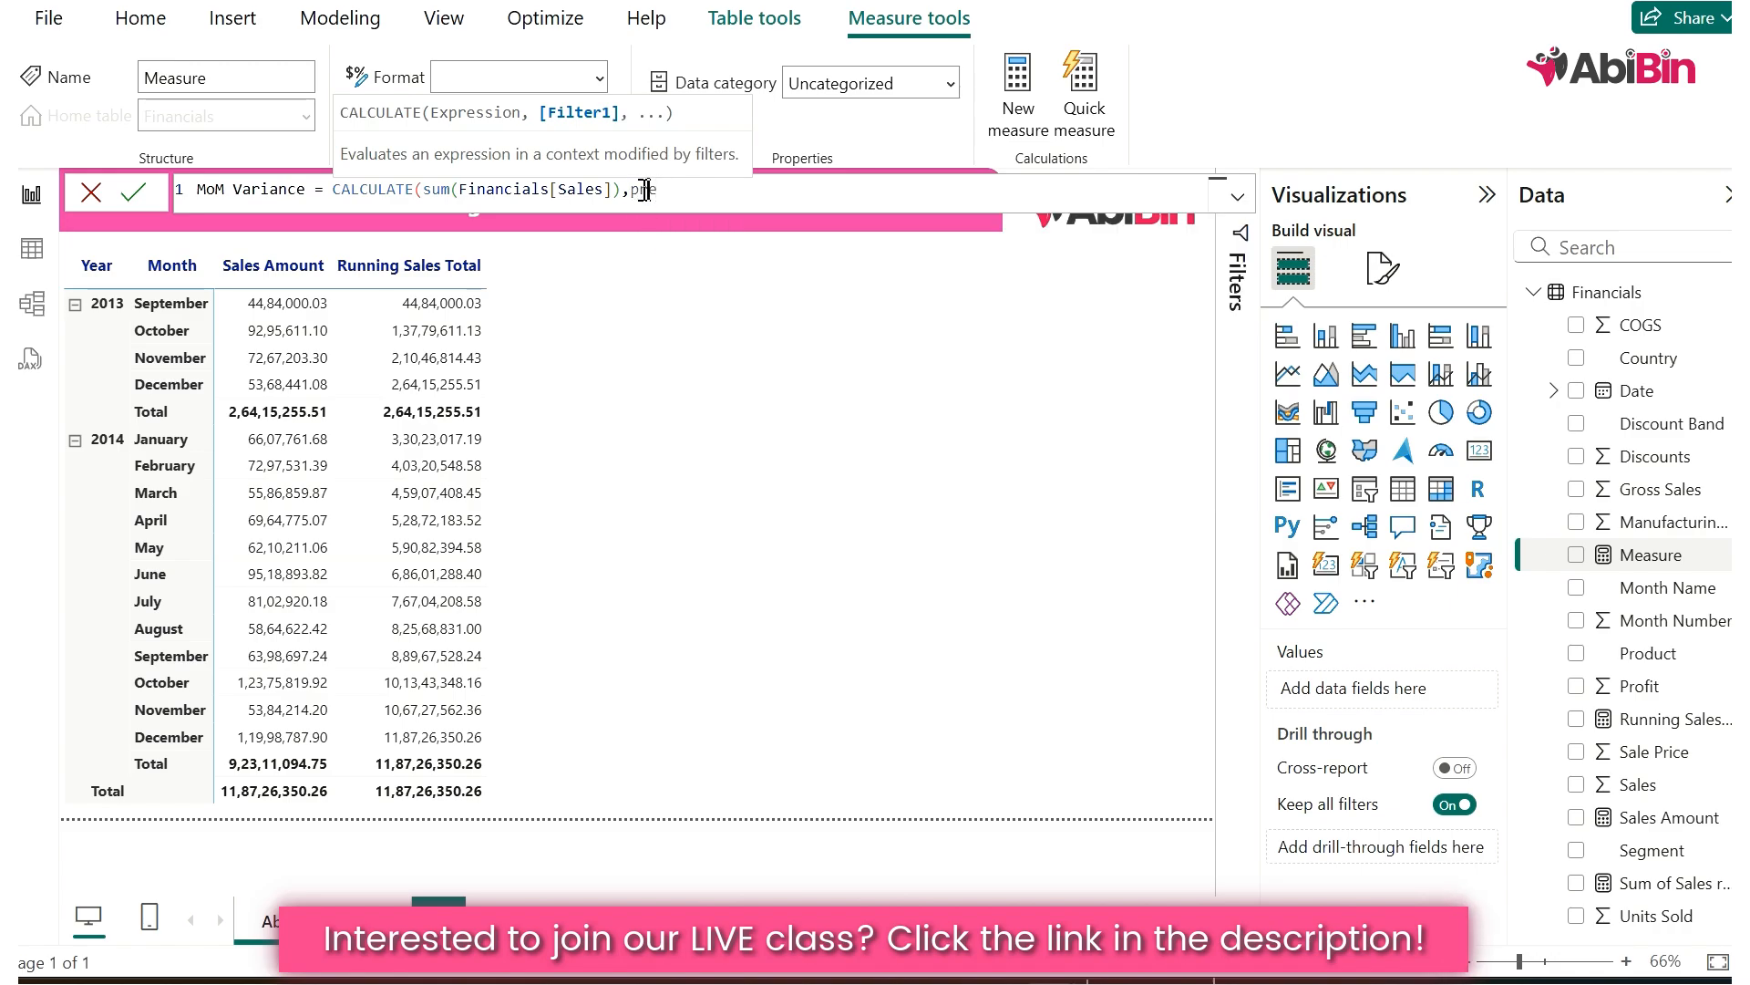
pyautogui.write('v')
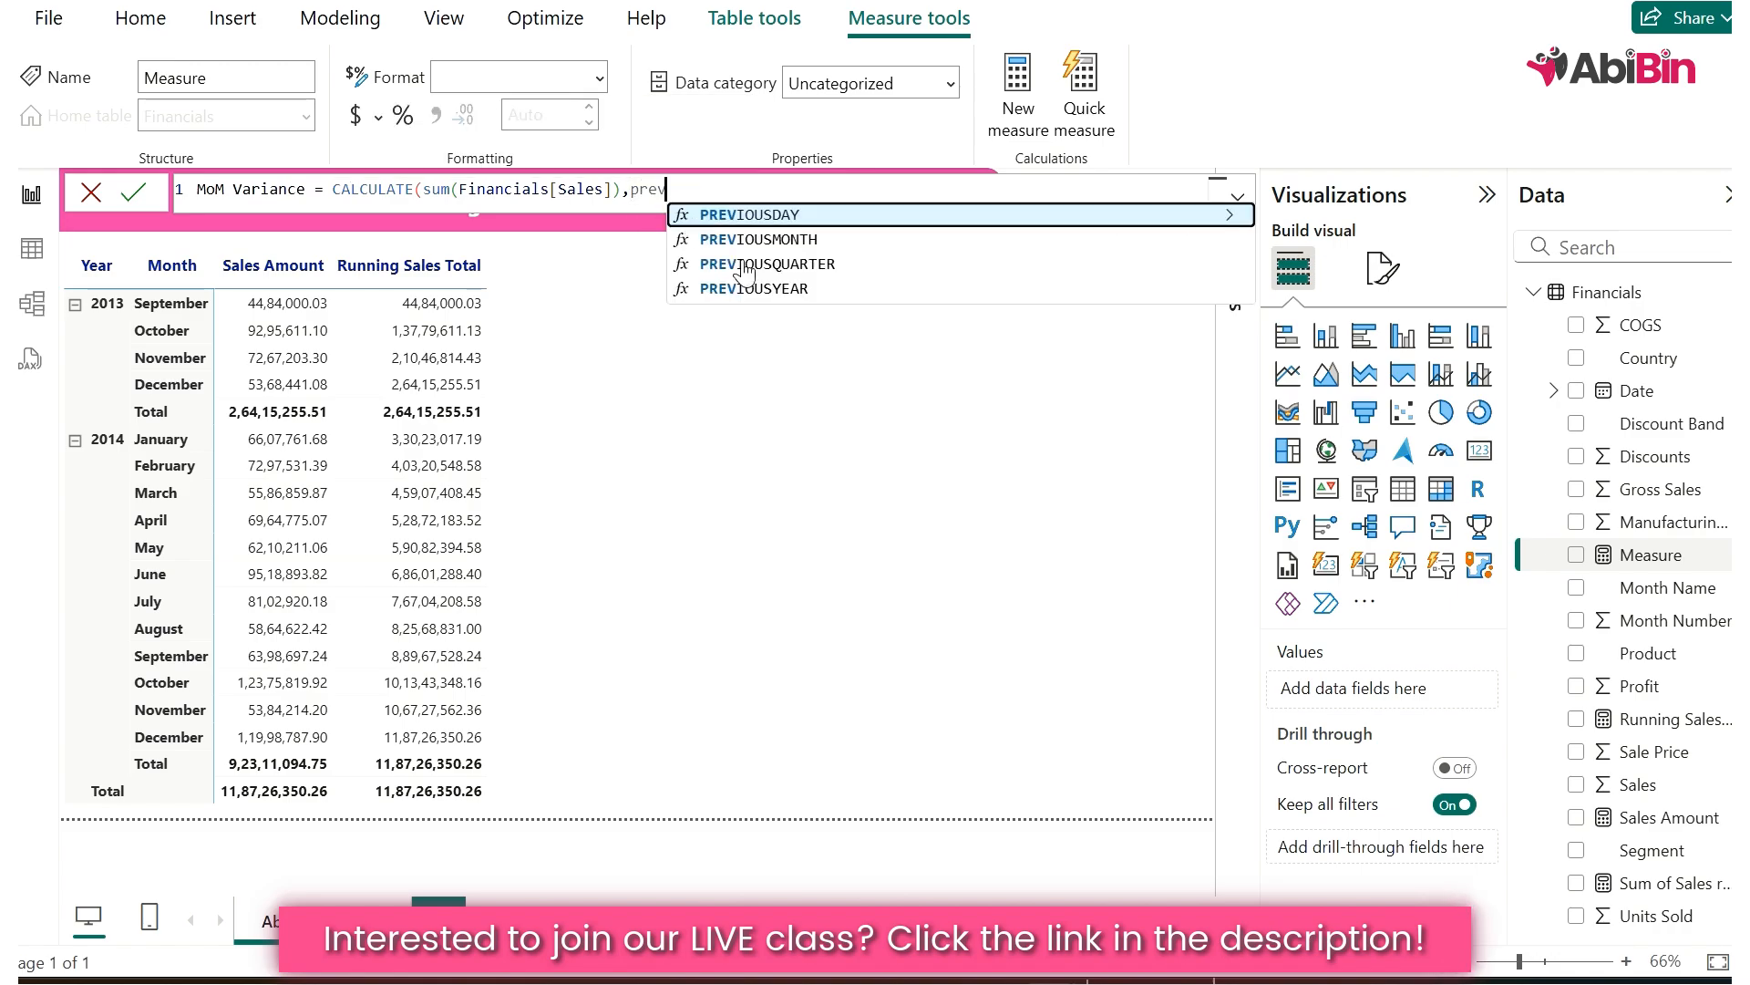
pyautogui.click(757, 246)
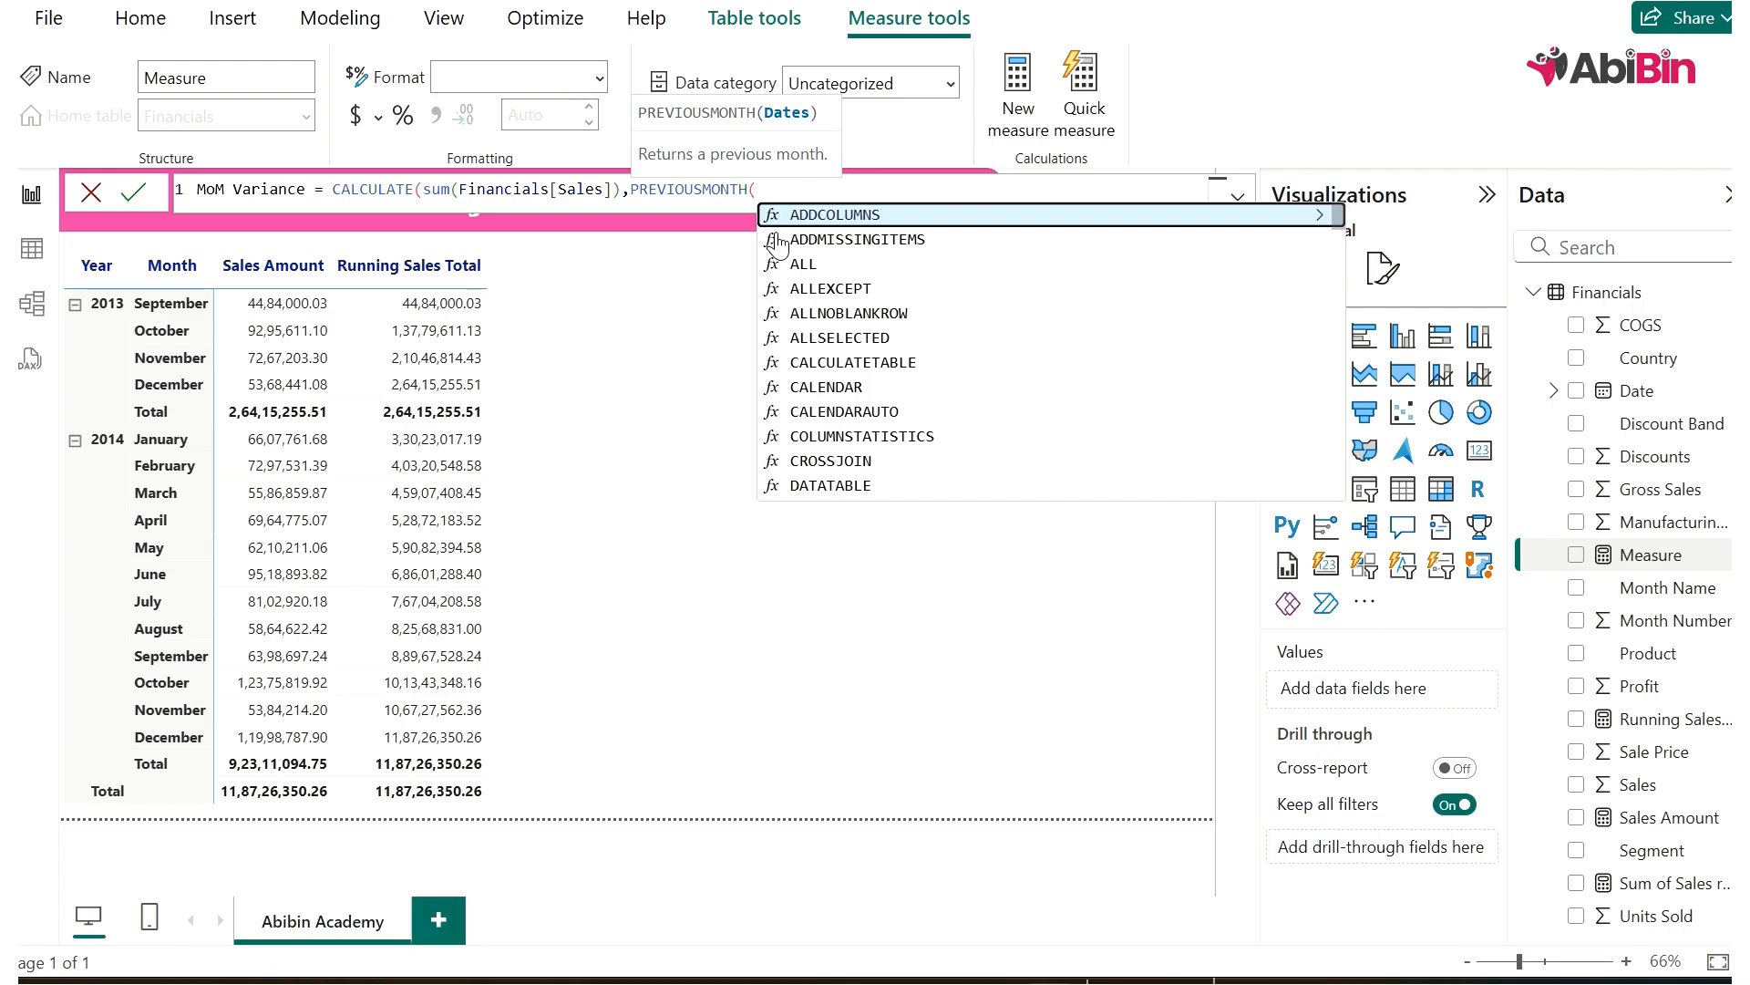
pyautogui.write('date')
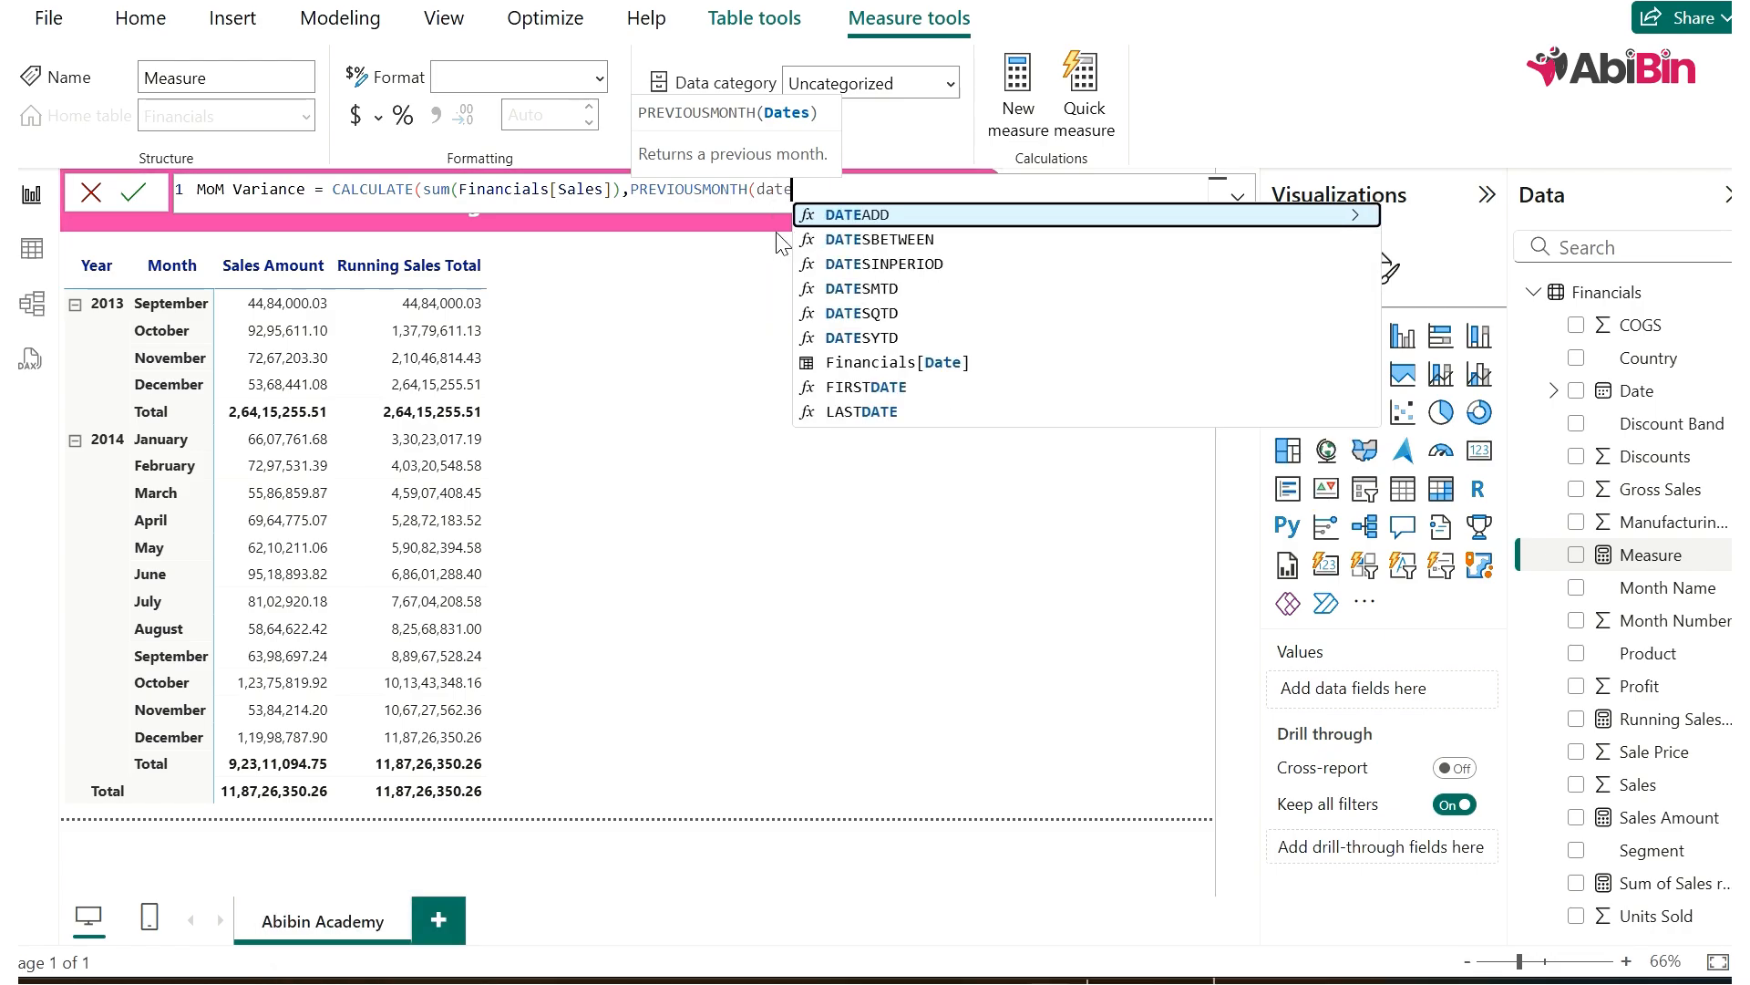
pyautogui.click(879, 365)
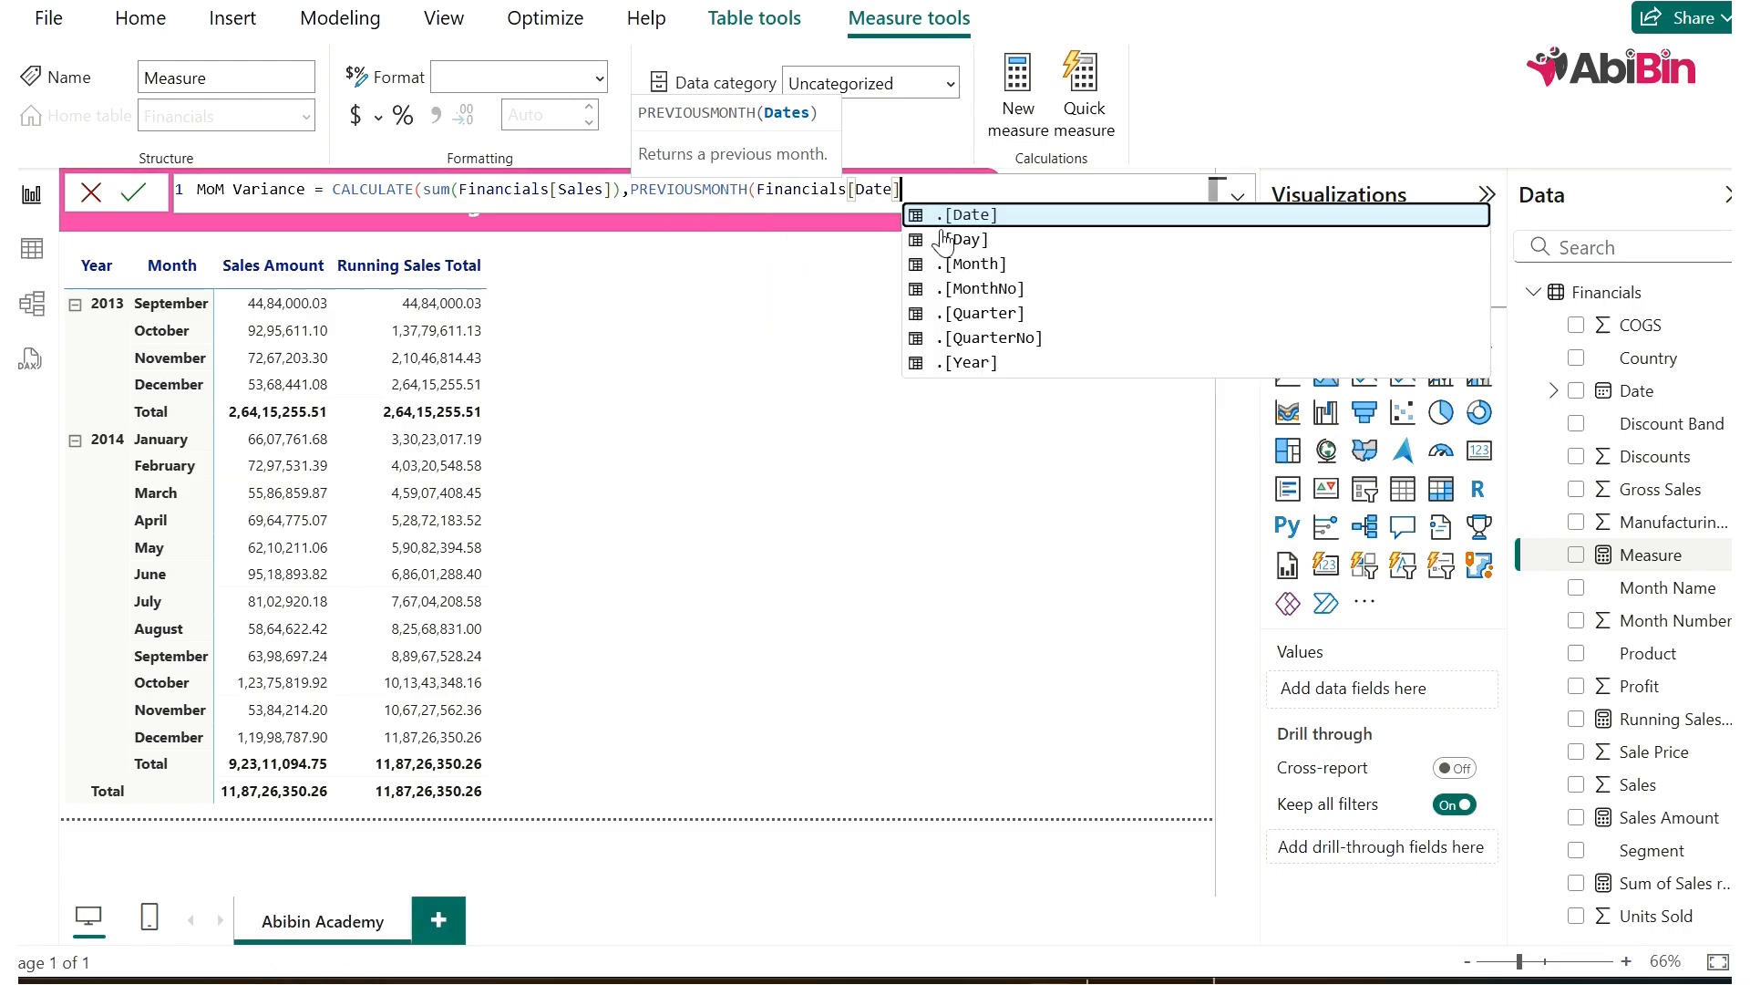
pyautogui.click(974, 218)
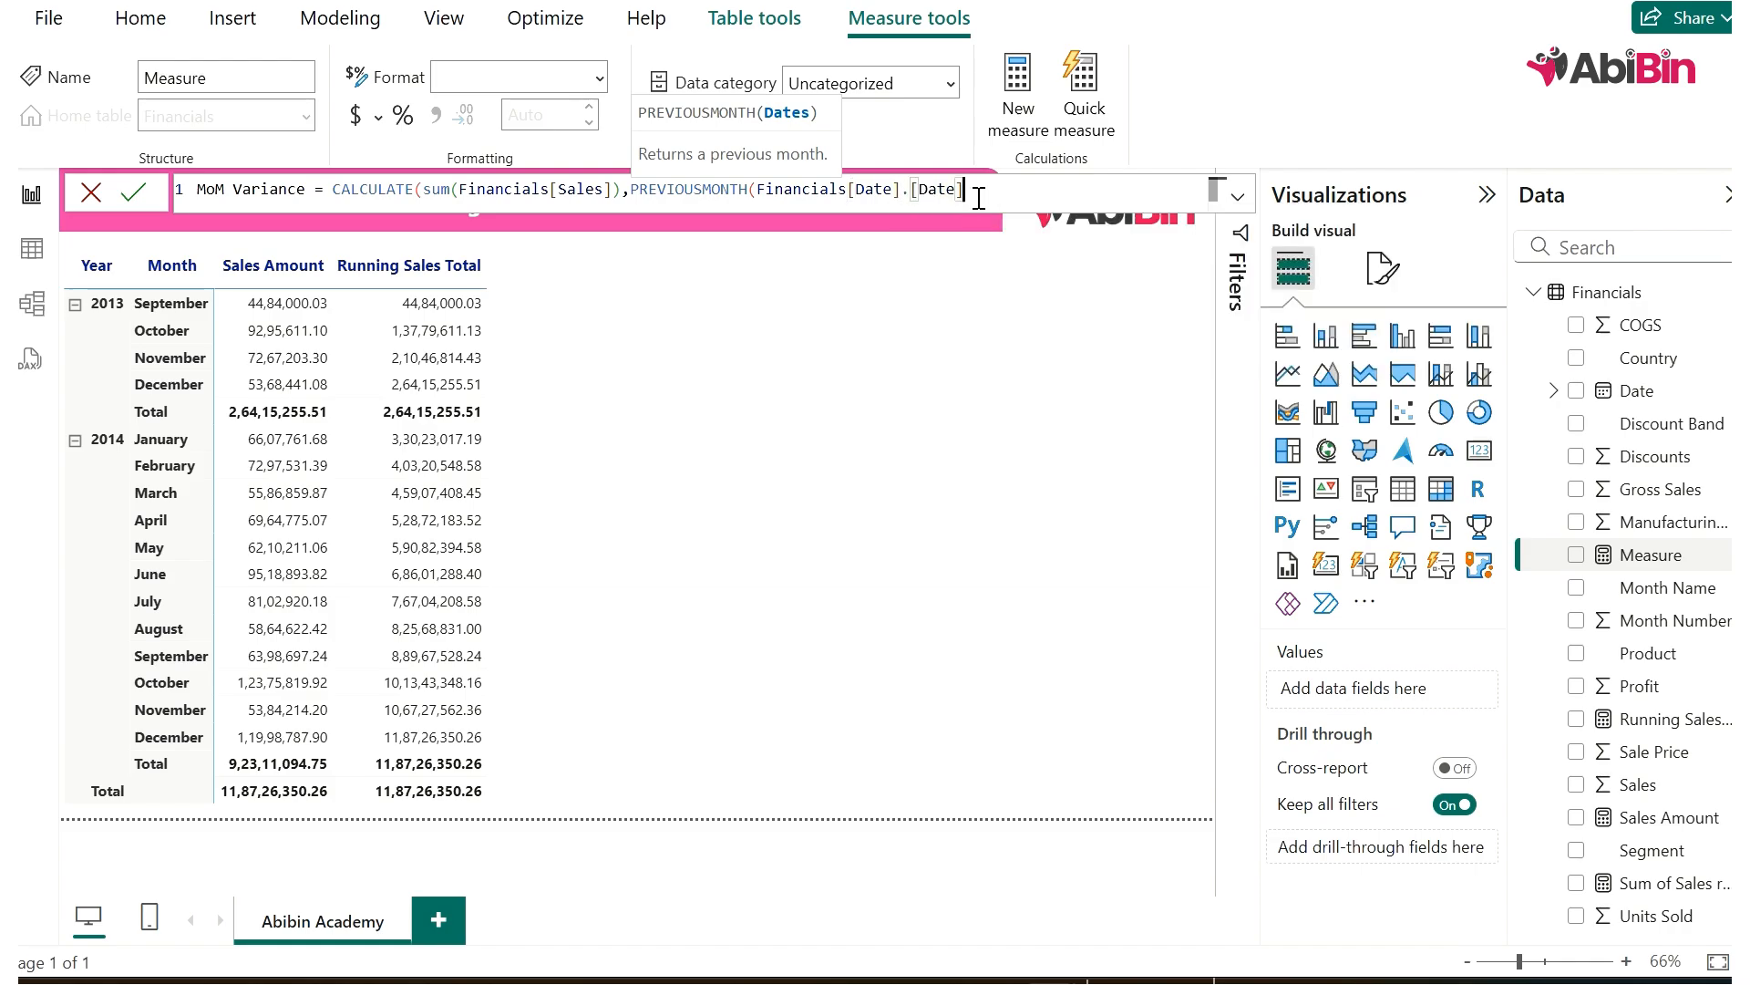
pyautogui.write(')')
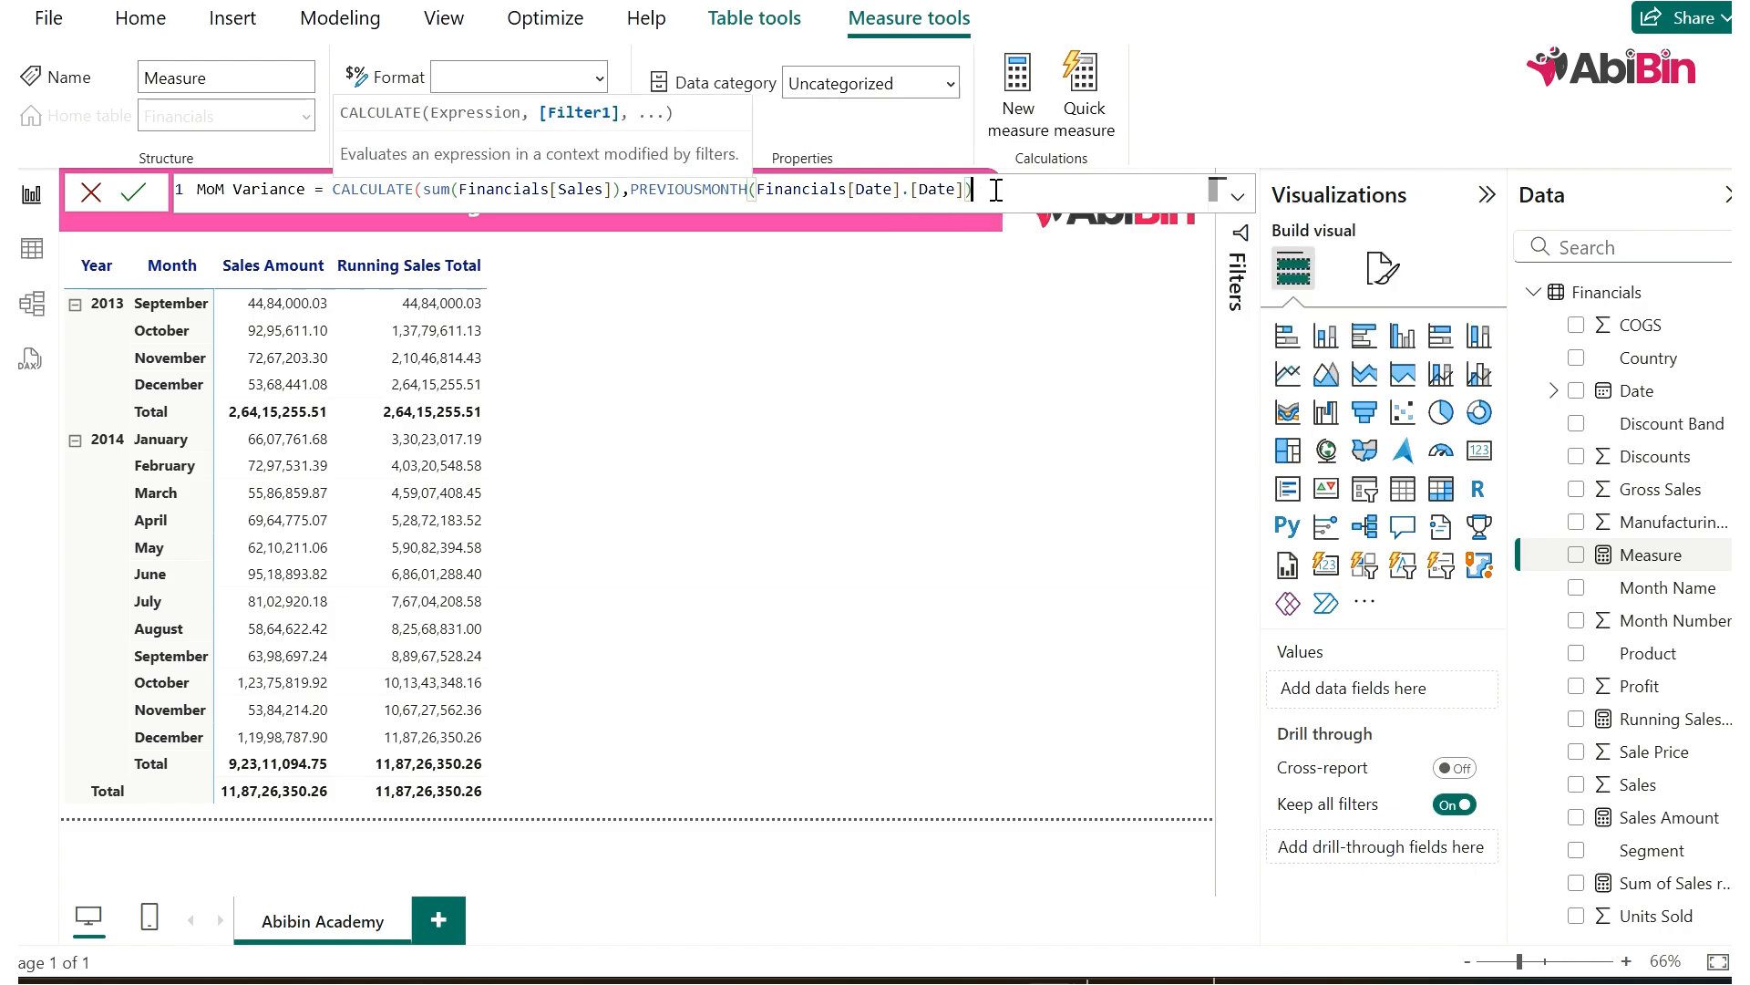
pyautogui.write(')')
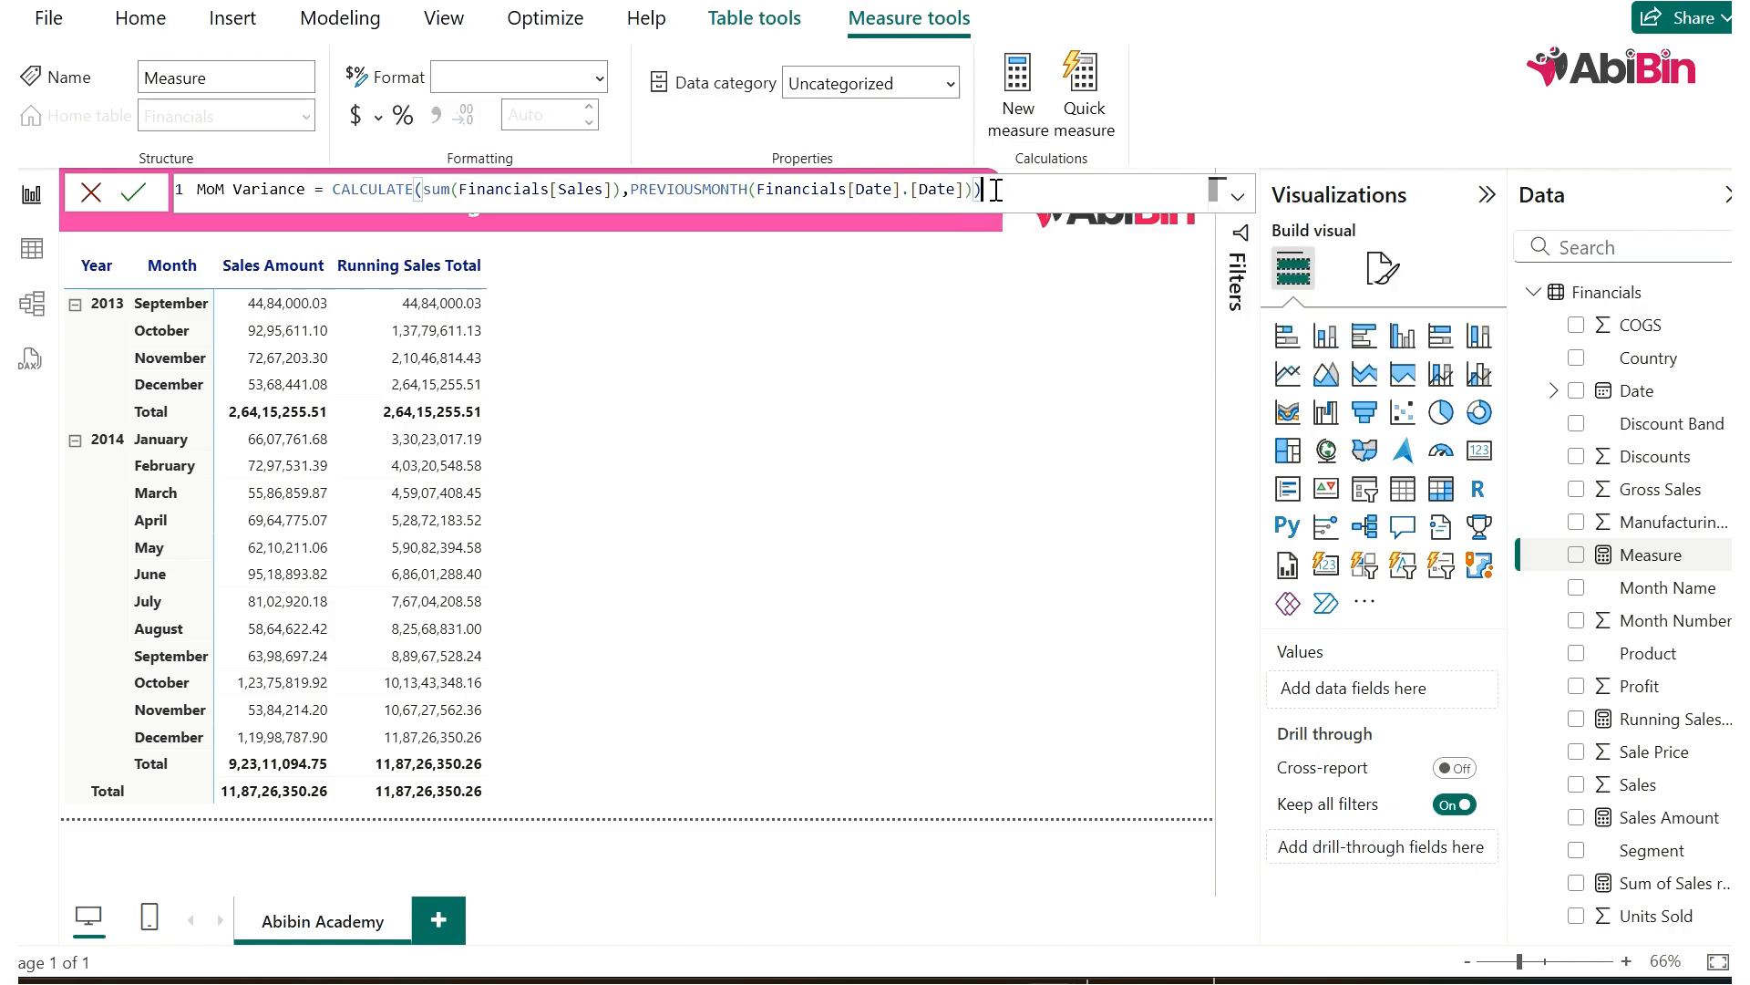
pyautogui.click(133, 195)
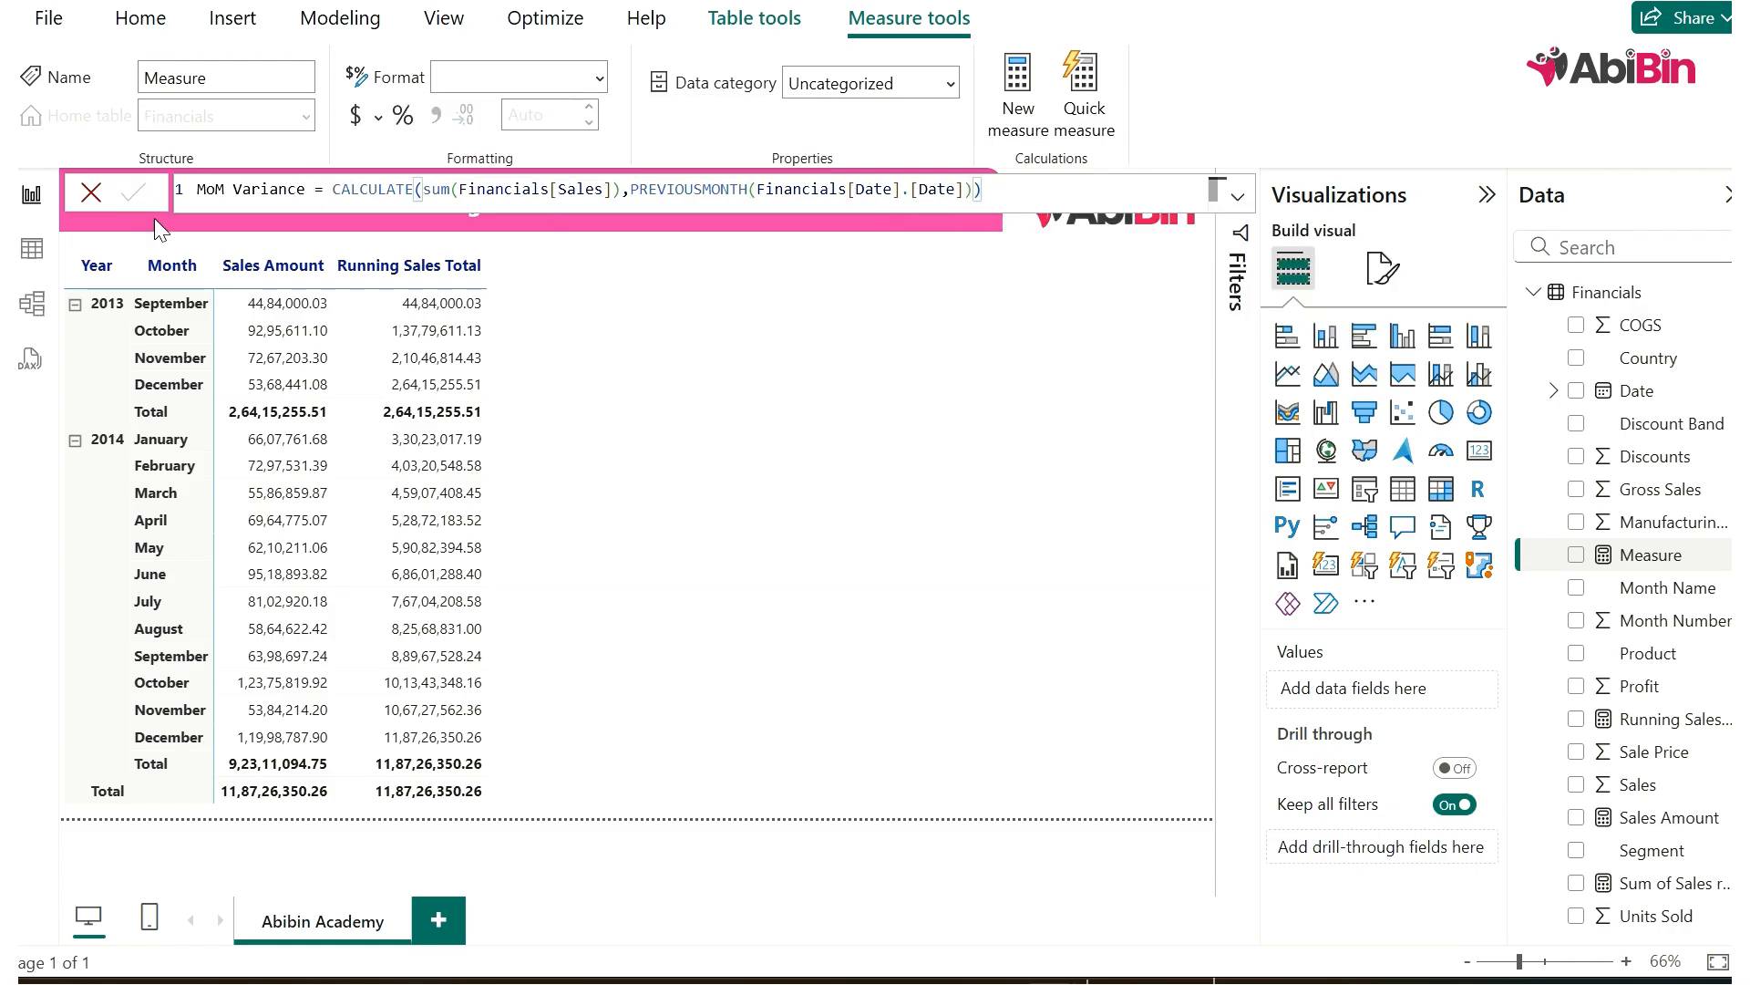
# - Add the MoM Variance measure to the sales matrix's values below Running Sales Total
pyautogui.click(676, 320)
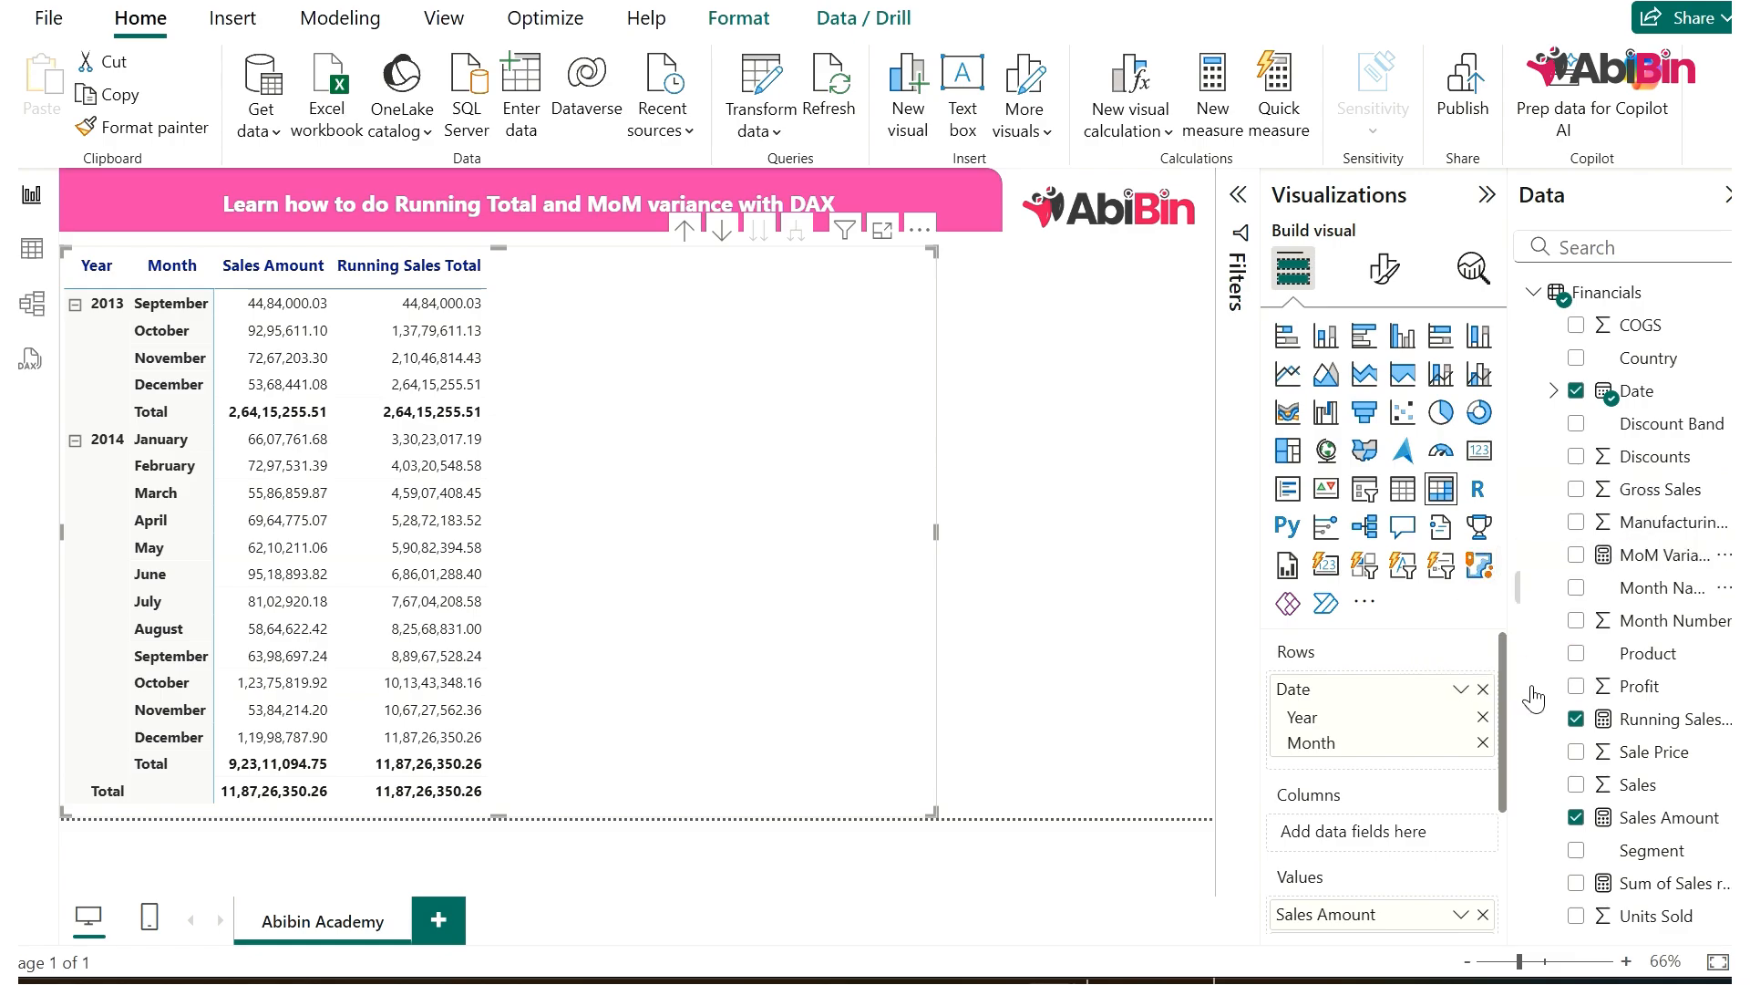
pyautogui.scroll(-2, 1428, 762)
pyautogui.moveTo(1641, 556); pyautogui.dragTo(1359, 769)
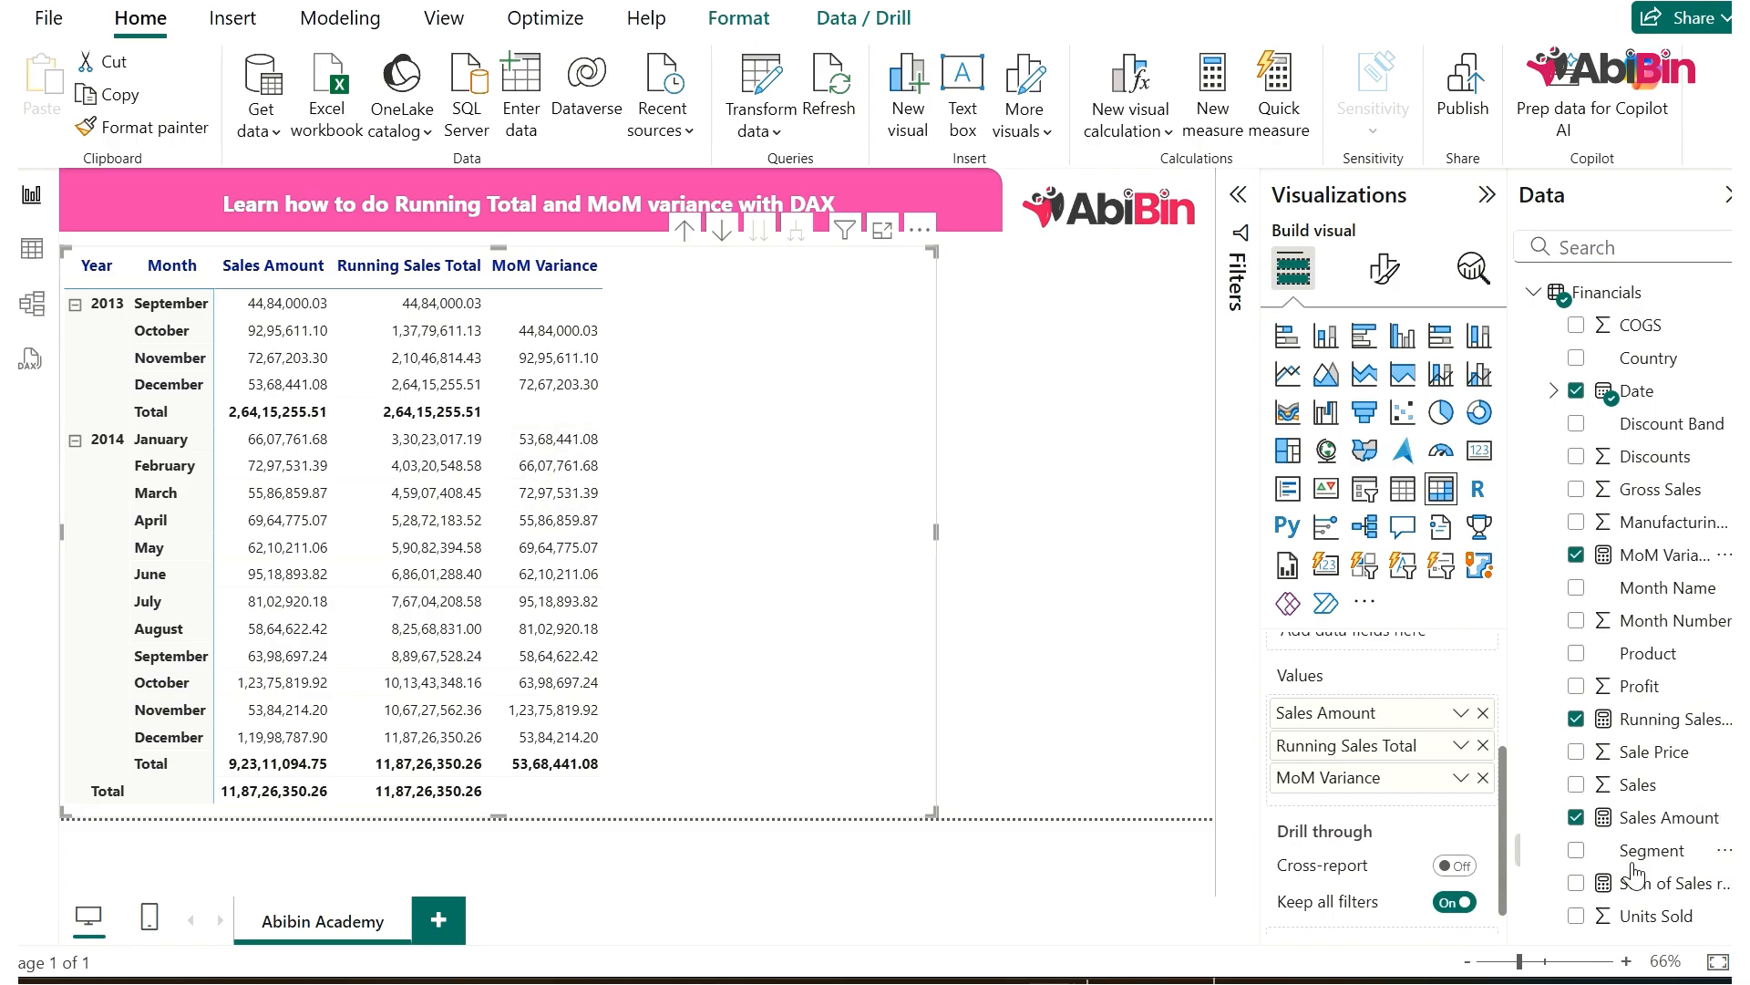
# - Reopen the MoM Variance formula and assign its CALCULATE expression to a variable named PM on a new line
pyautogui.click(1632, 556)
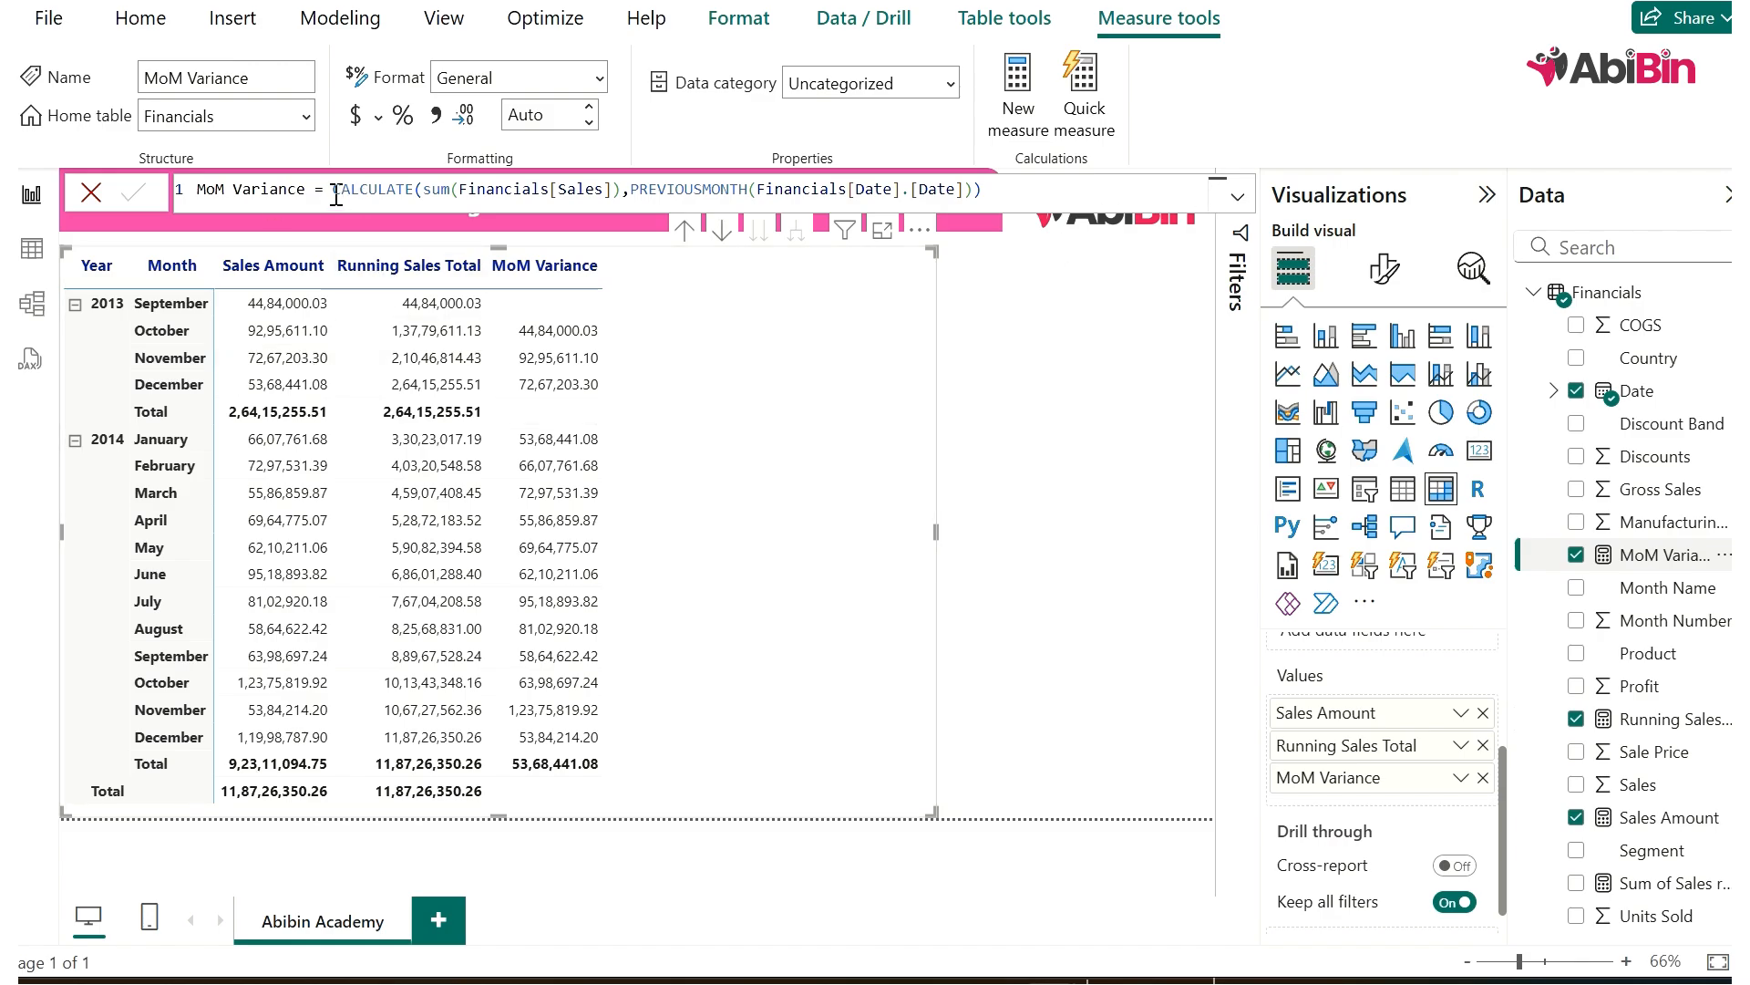
pyautogui.click(1238, 196)
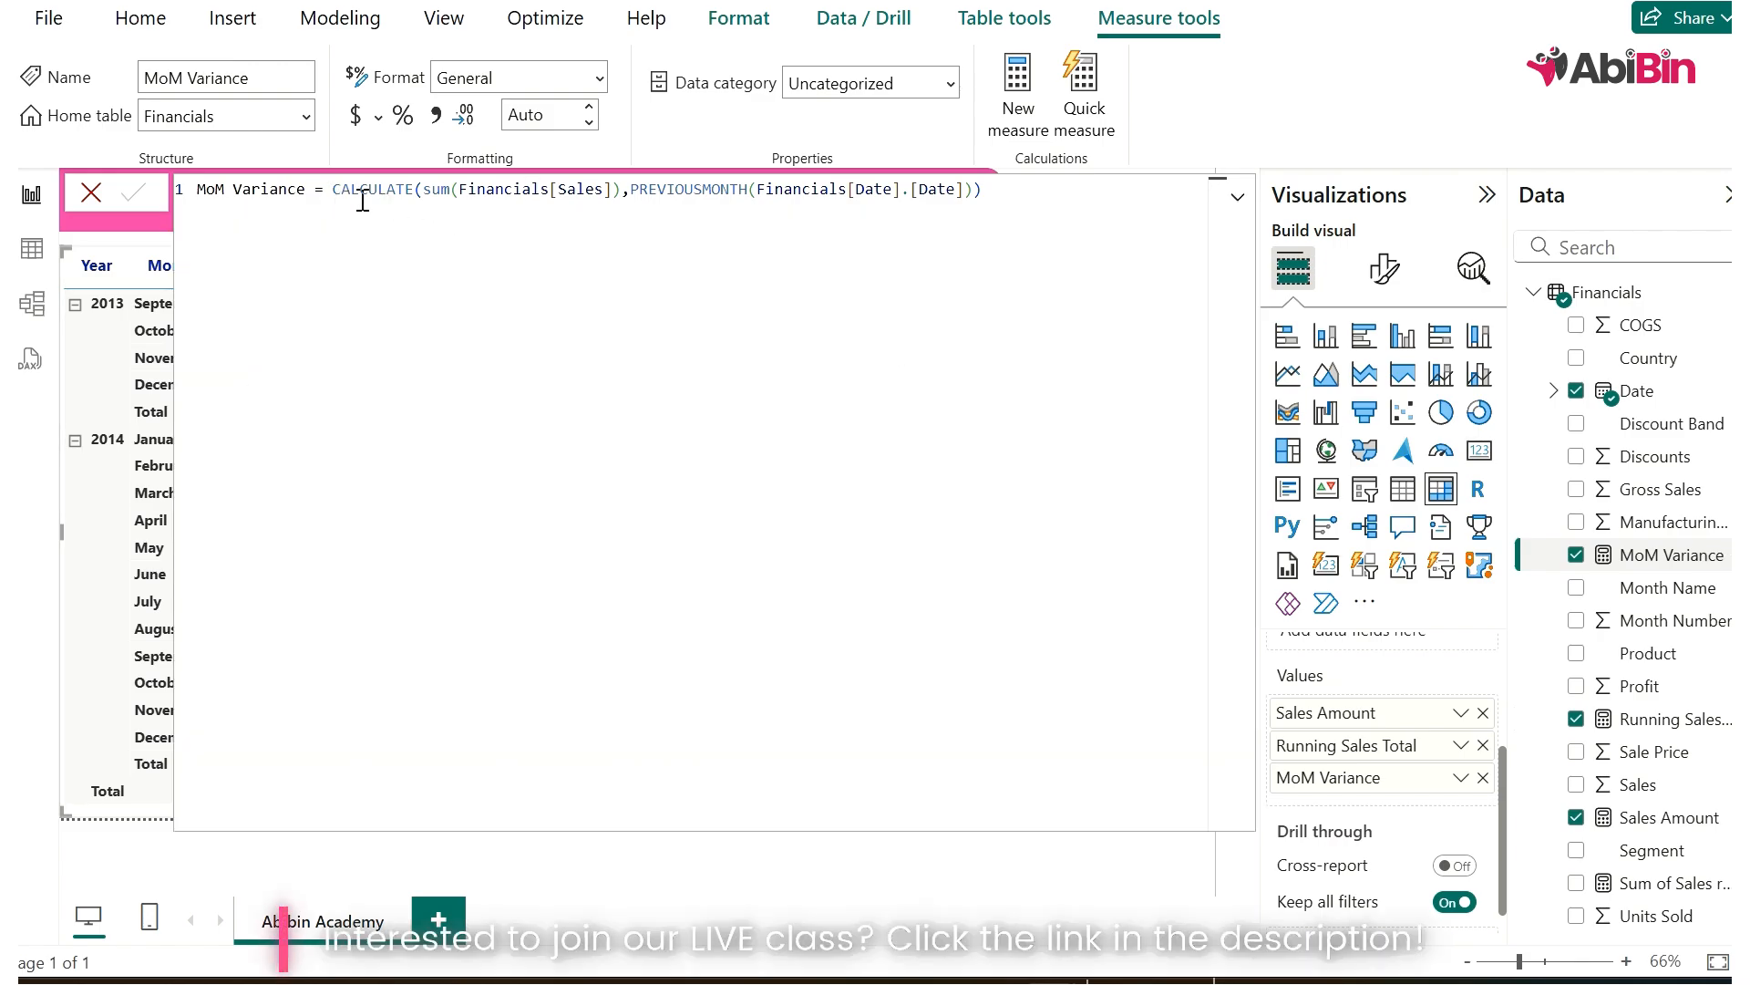
pyautogui.click(332, 191)
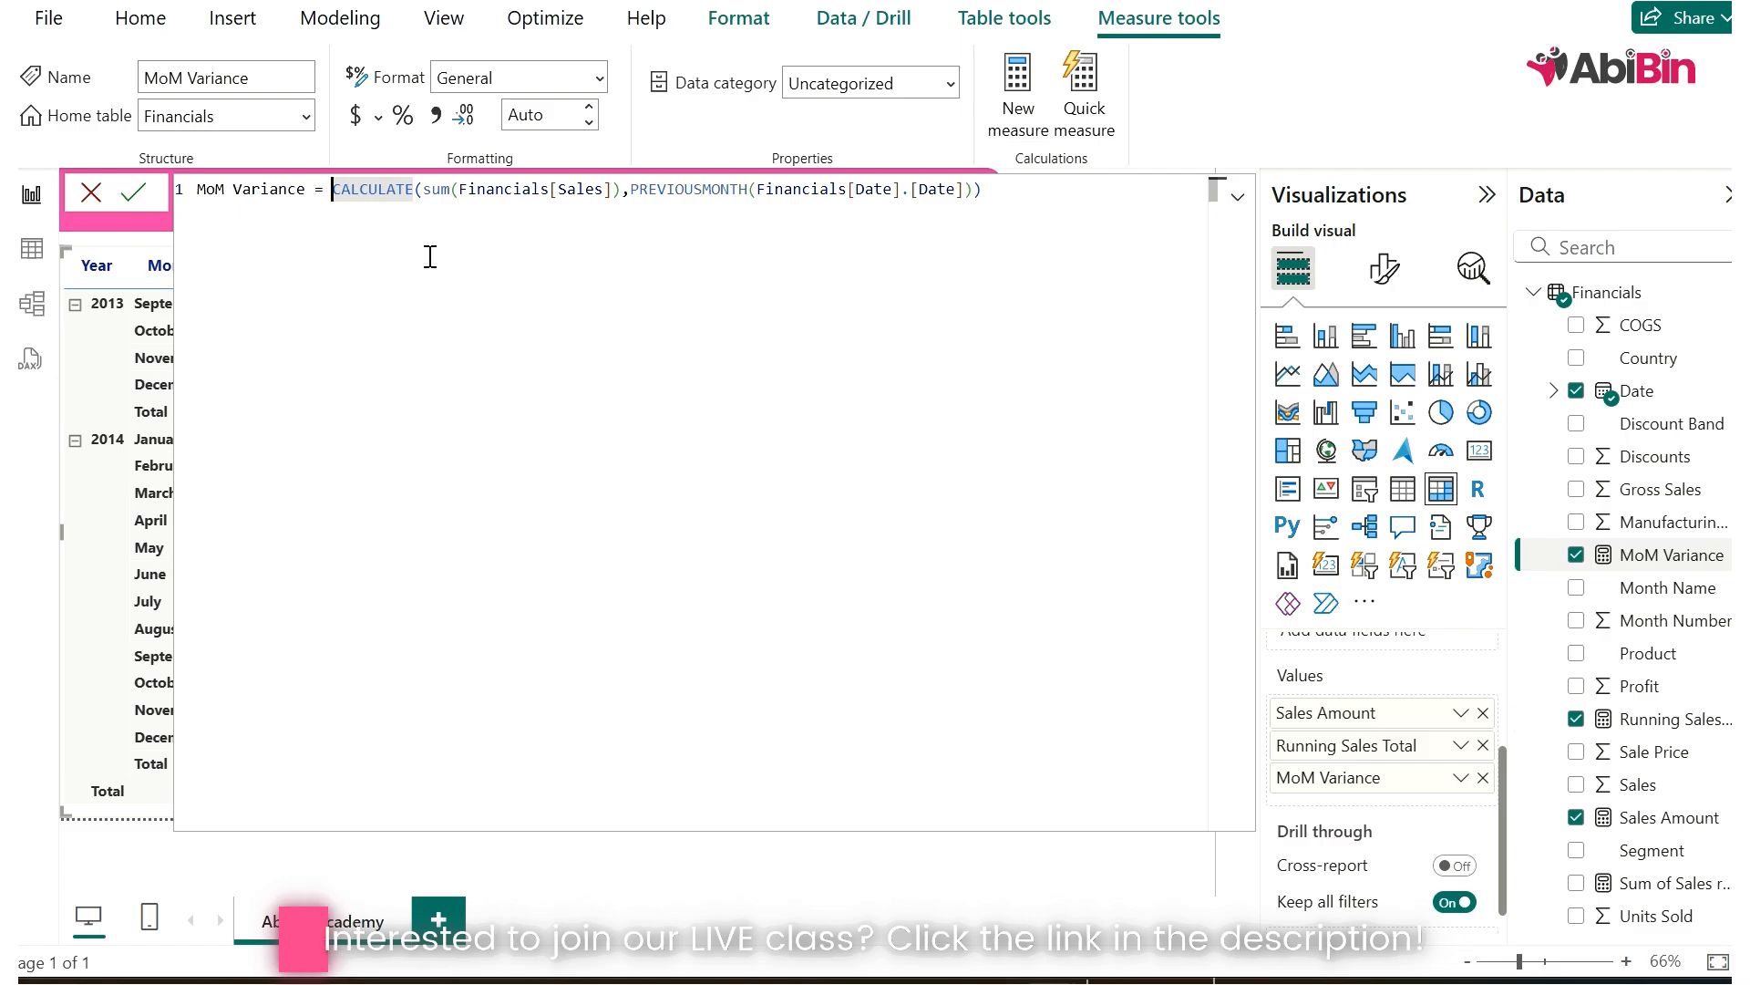
pyautogui.hotkey('shift', 'Return')
pyautogui.write('var')
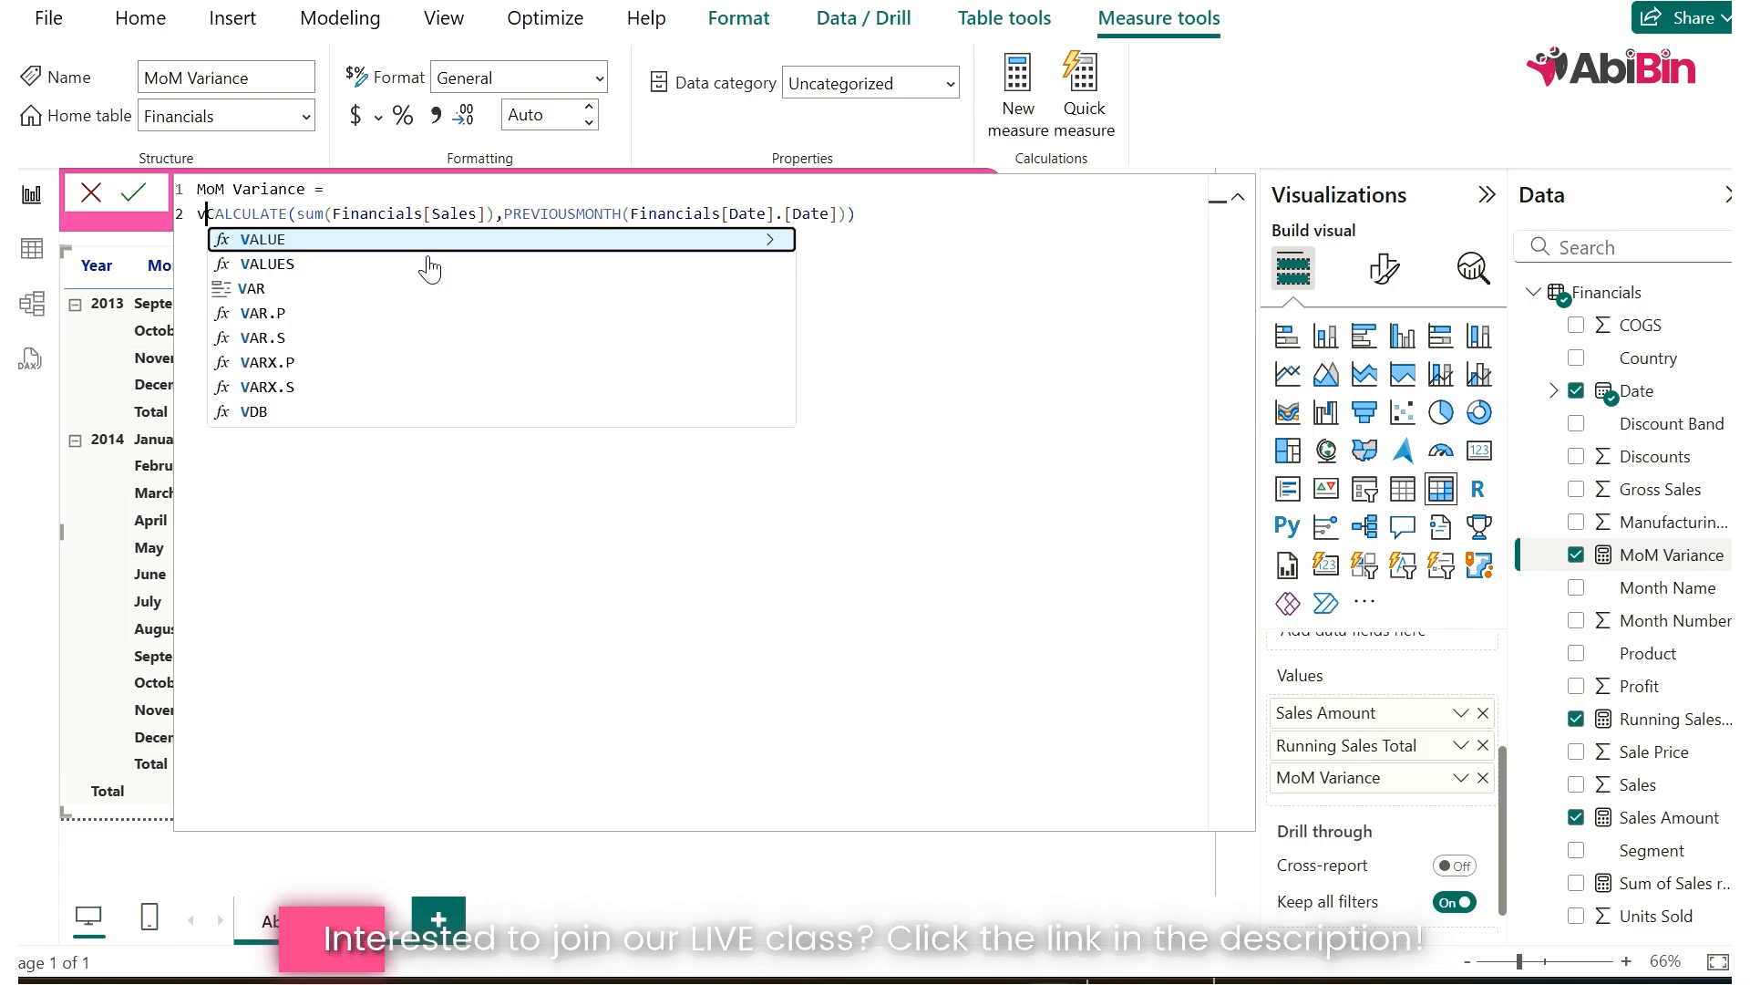
pyautogui.write(' PM ')
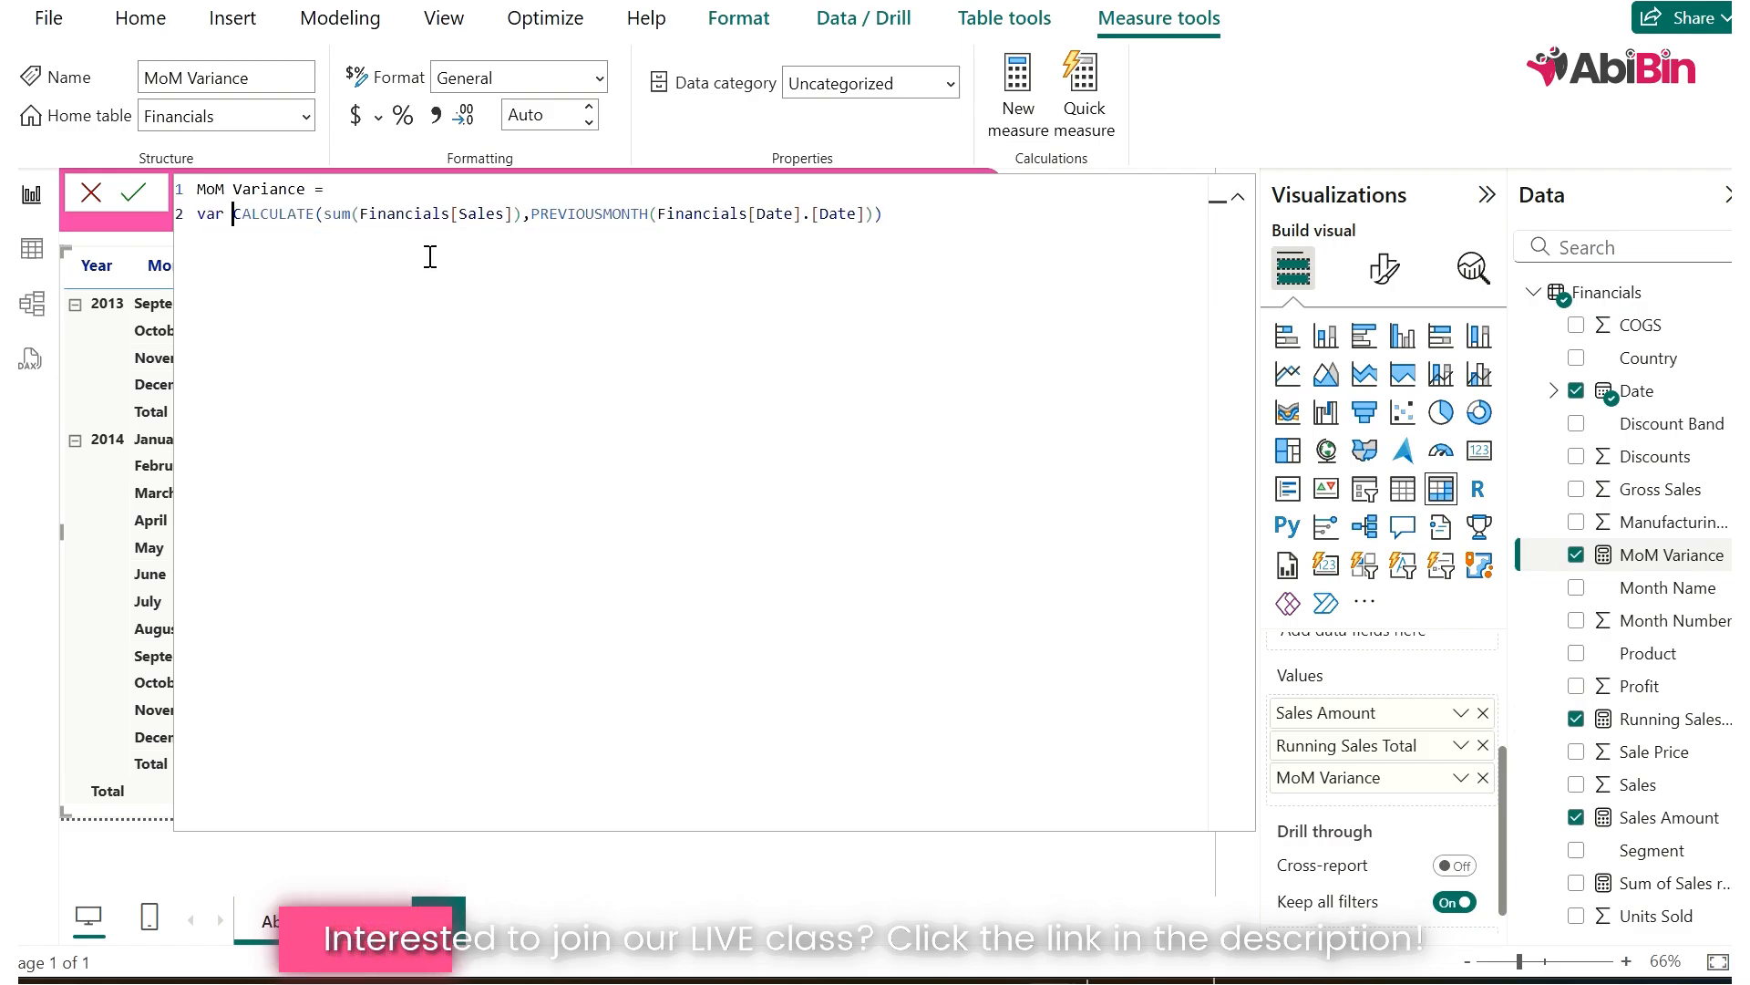
pyautogui.write('=')
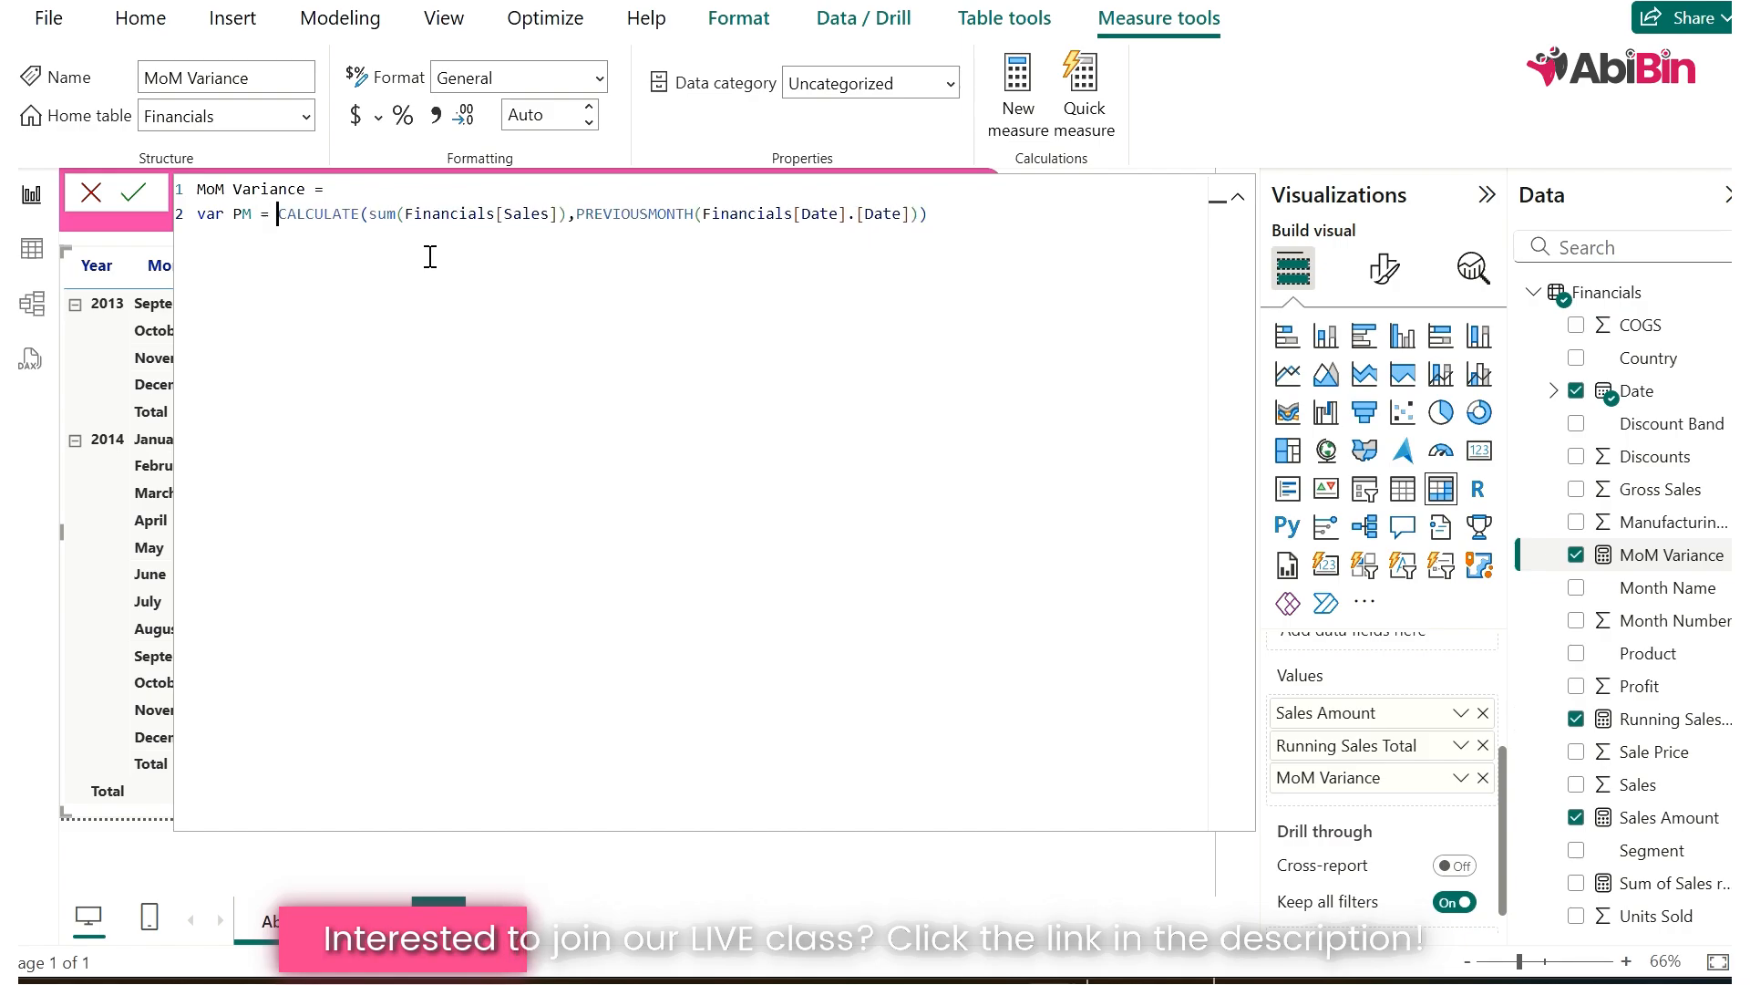
# - Add a second variable on the line below PM: var CM = sum(Financials[Sales])
pyautogui.moveTo(991, 221); pyautogui.dragTo(200, 235)
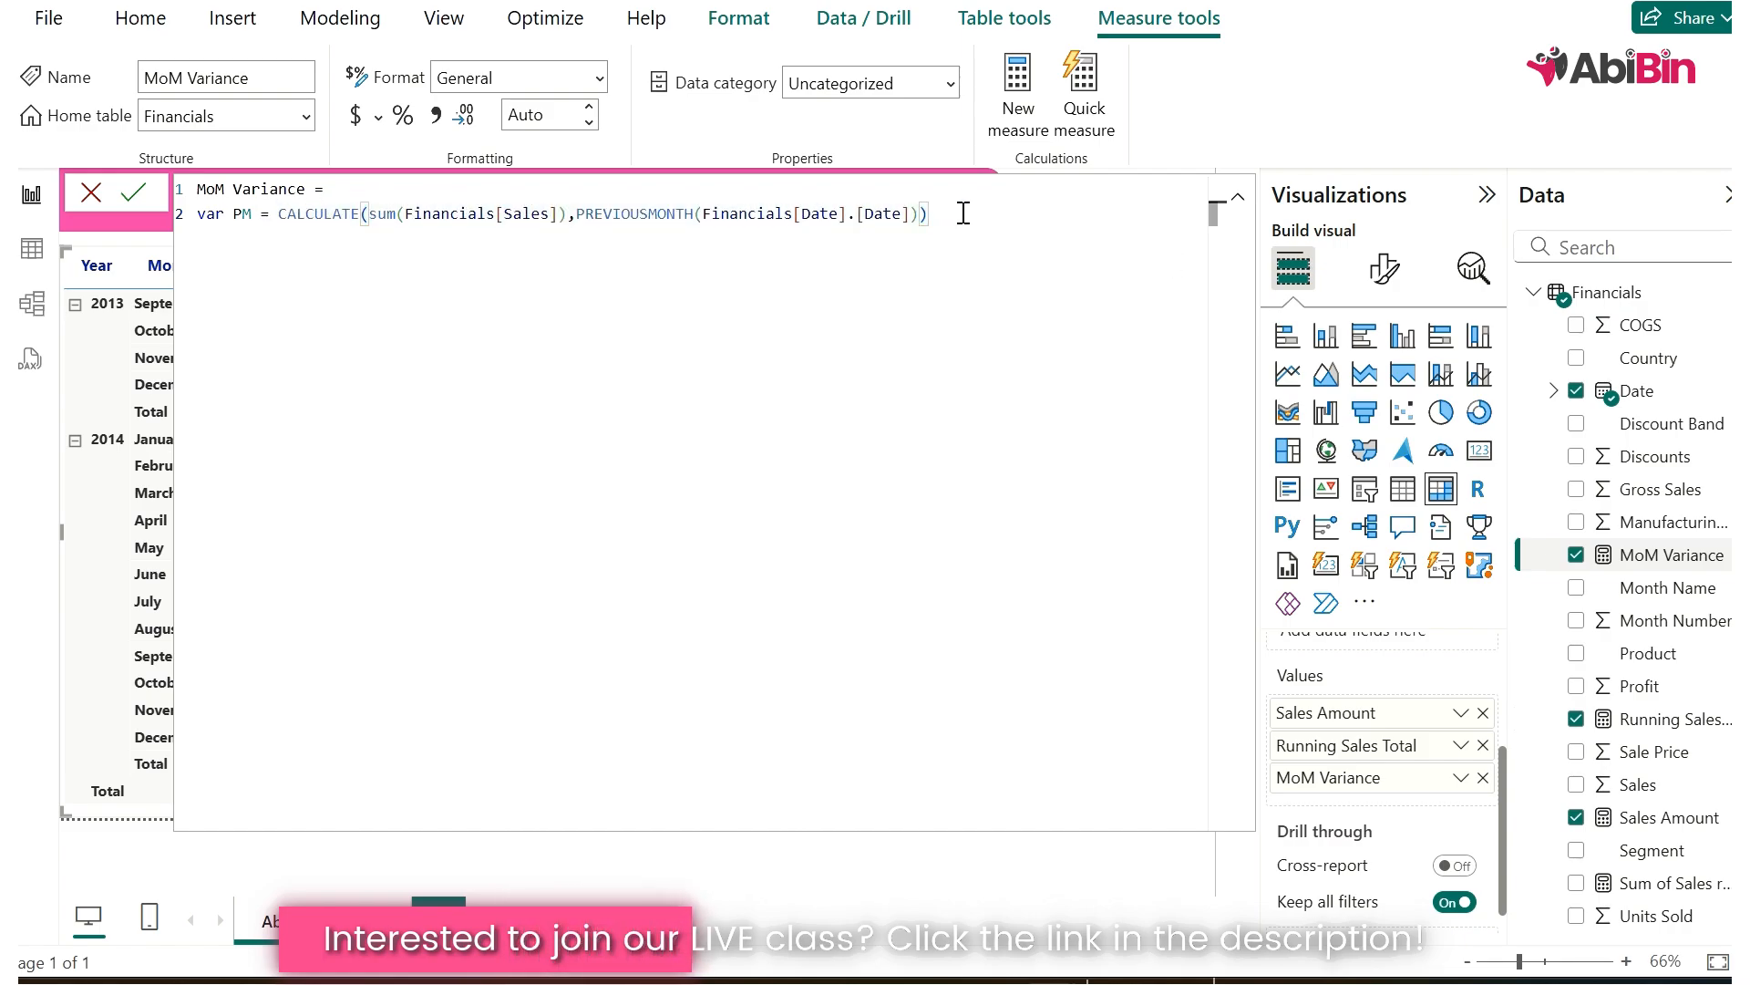
pyautogui.press('Return')
pyautogui.write('var')
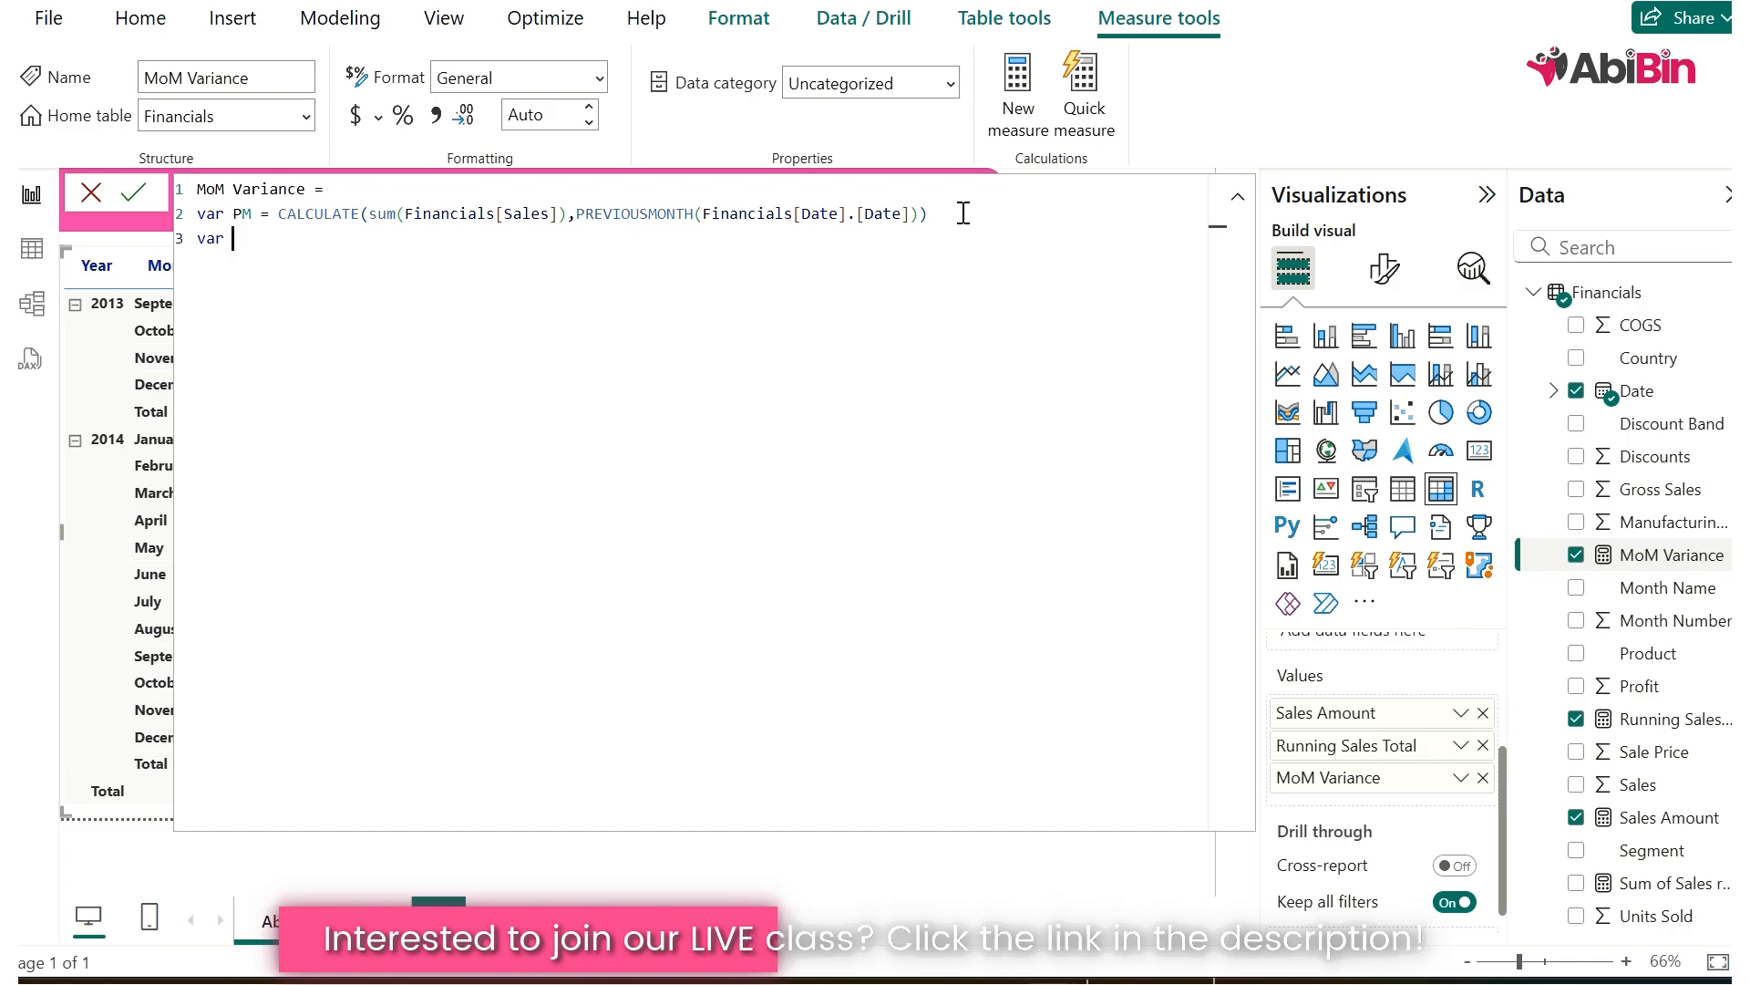
pyautogui.write(' CM = su')
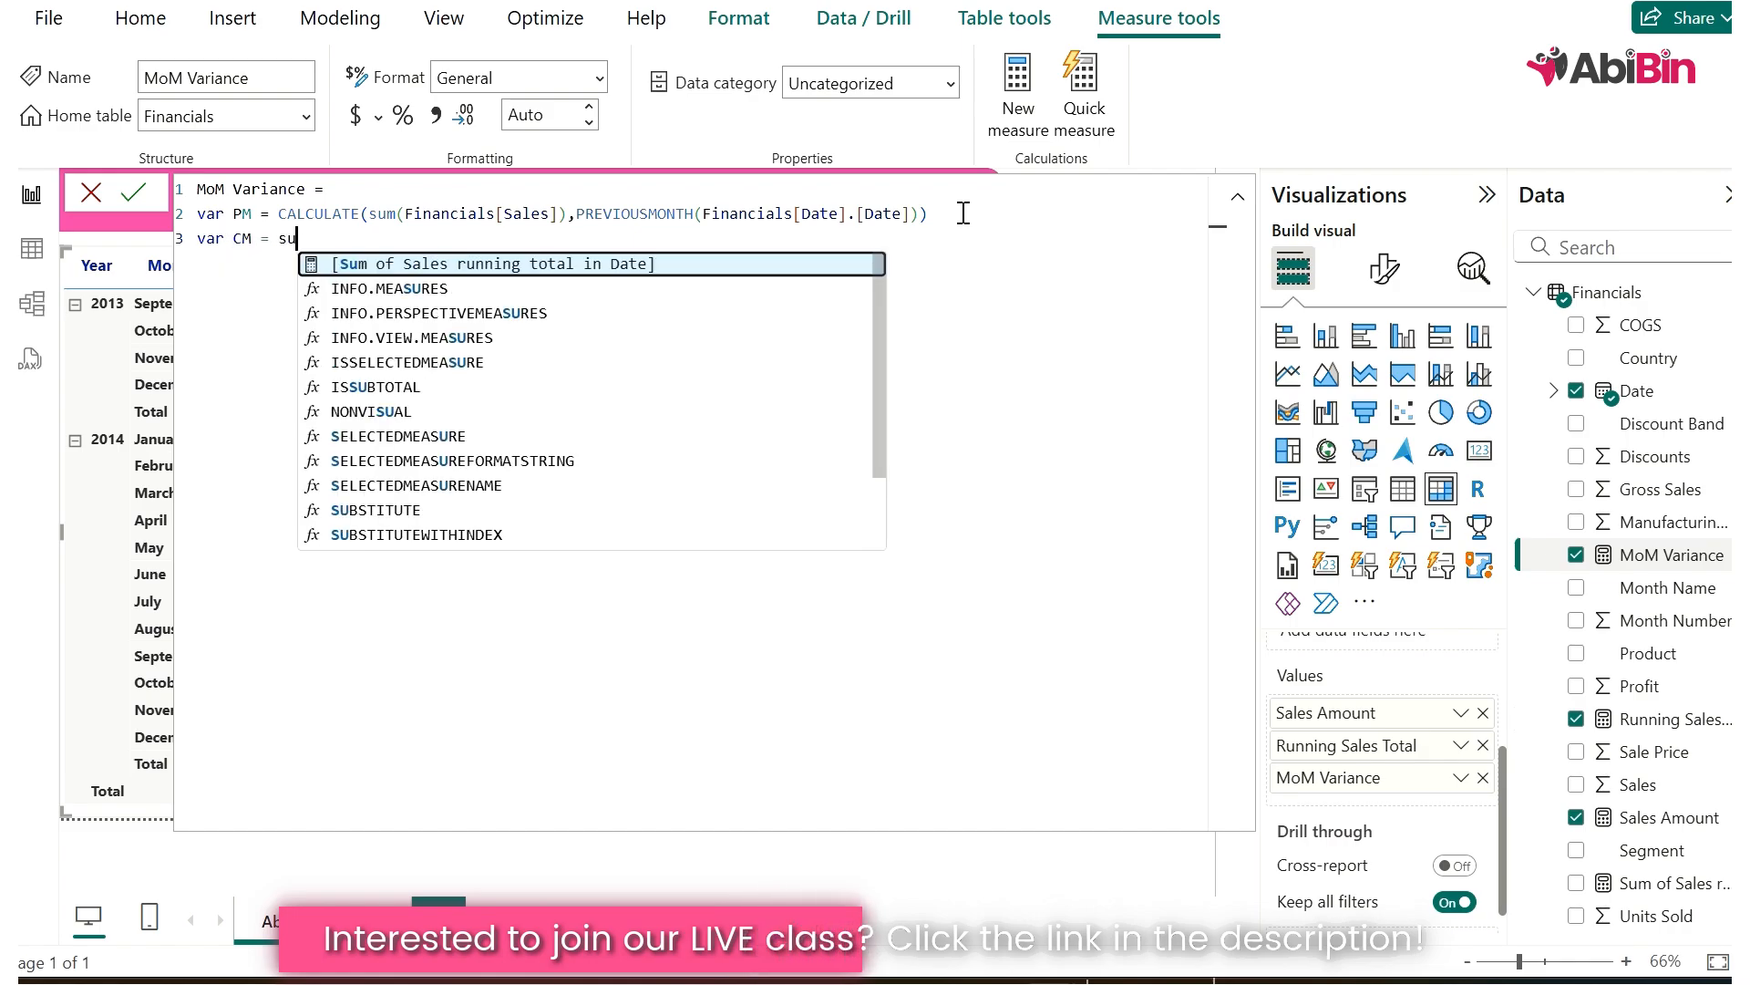
pyautogui.write('m(')
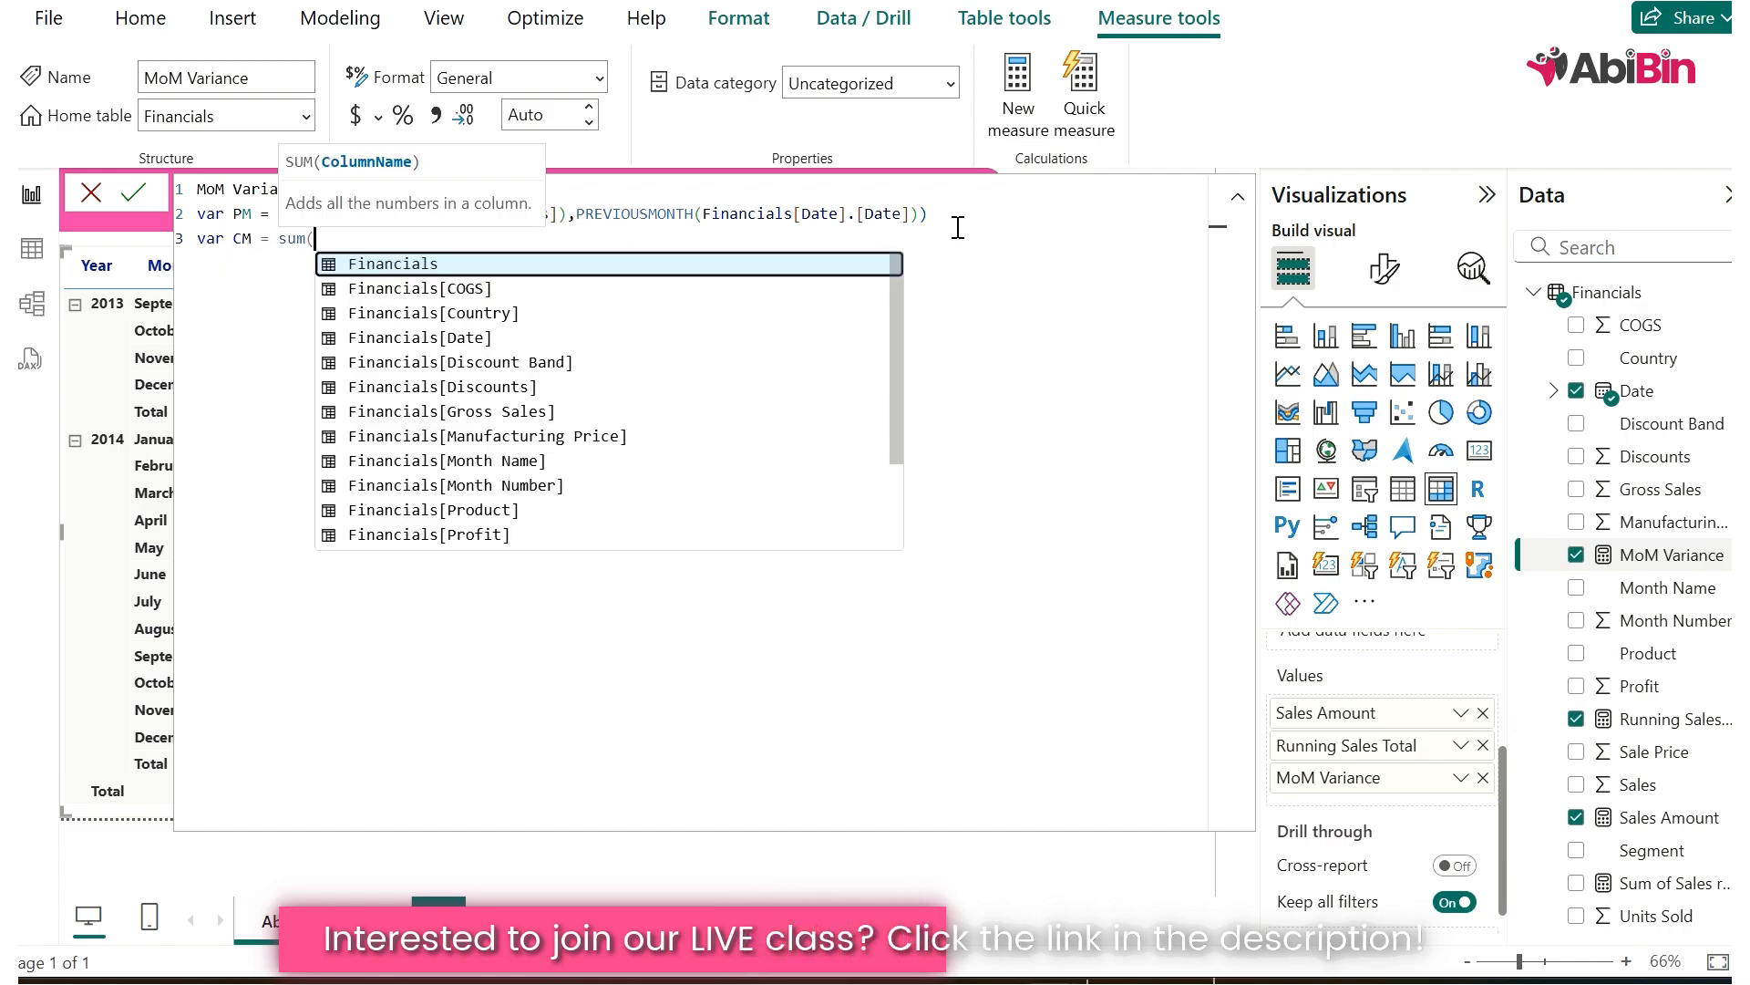
pyautogui.write('Financials[Sale')
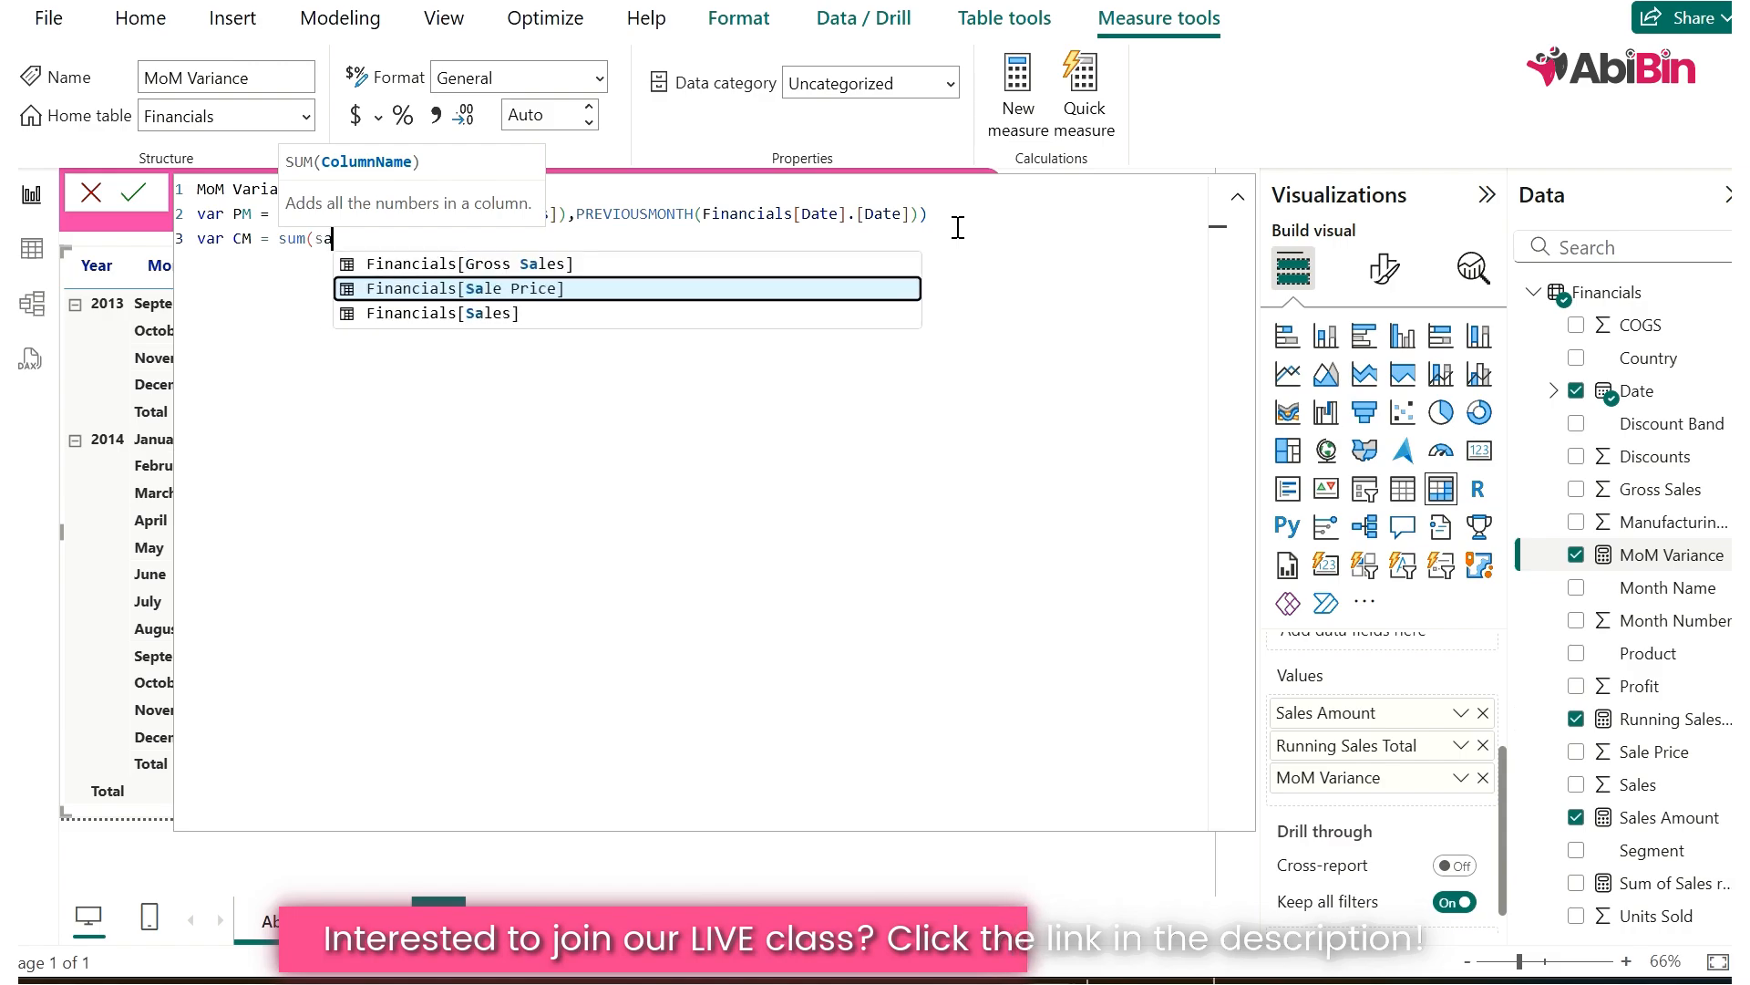
pyautogui.press('Down')
pyautogui.press('Tab')
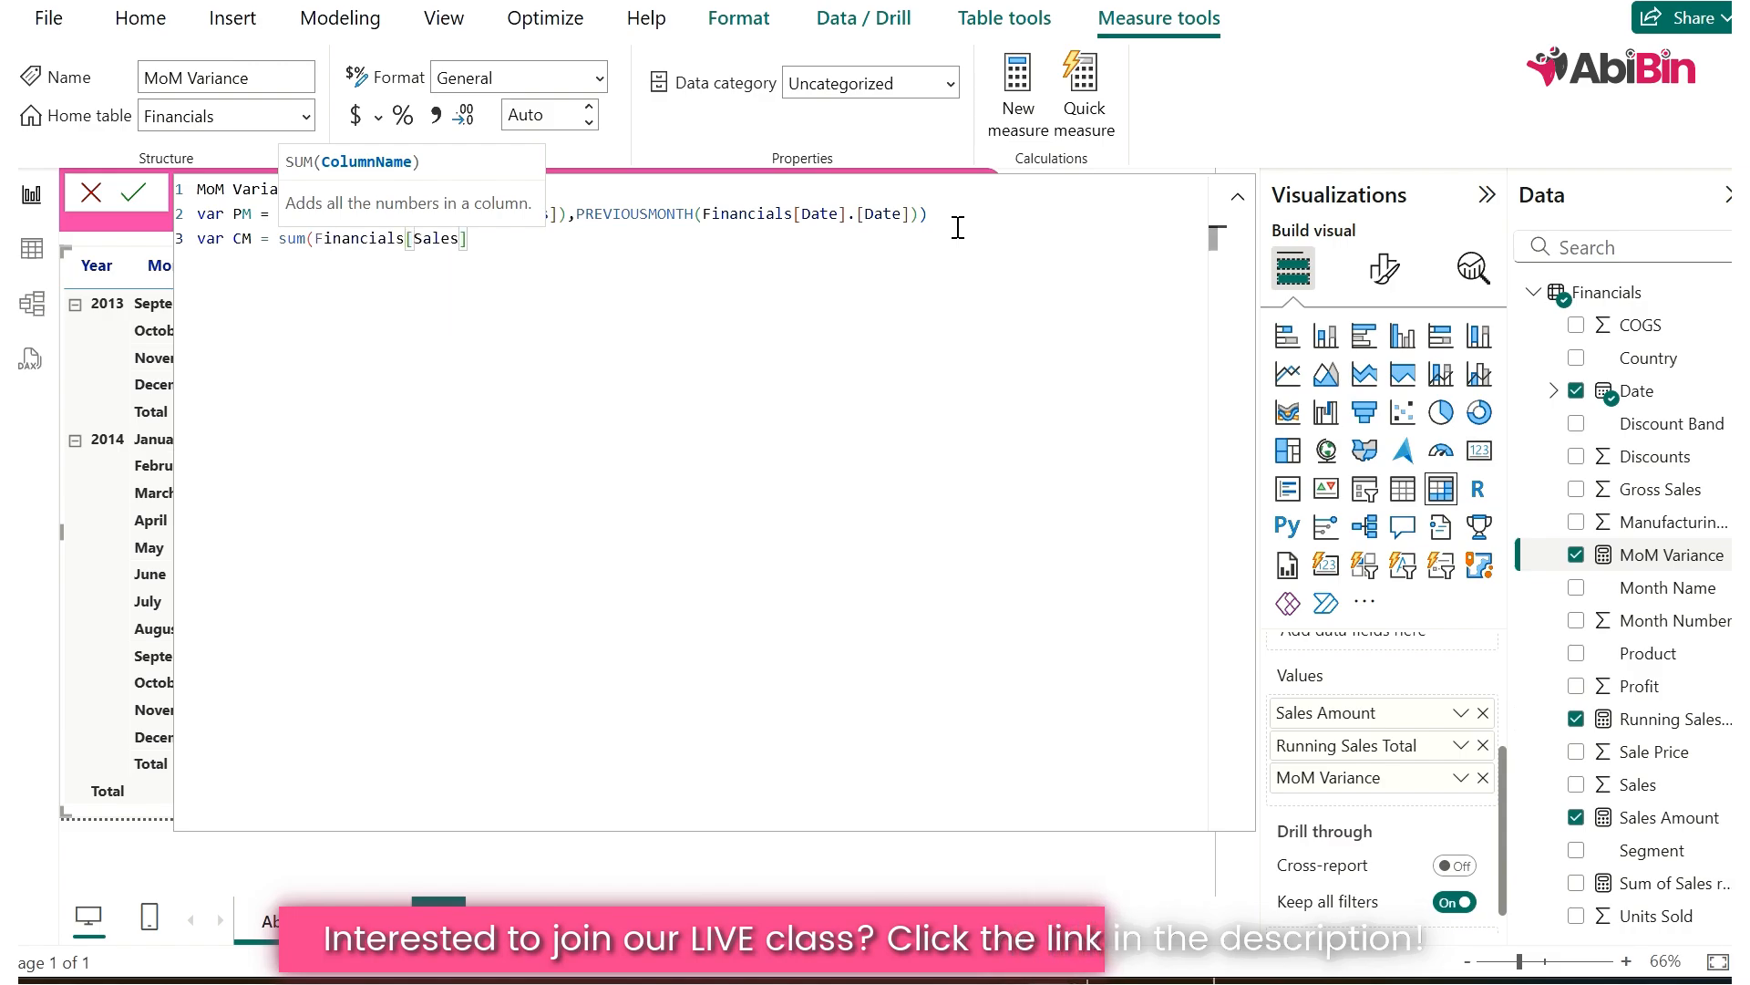
pyautogui.write(')')
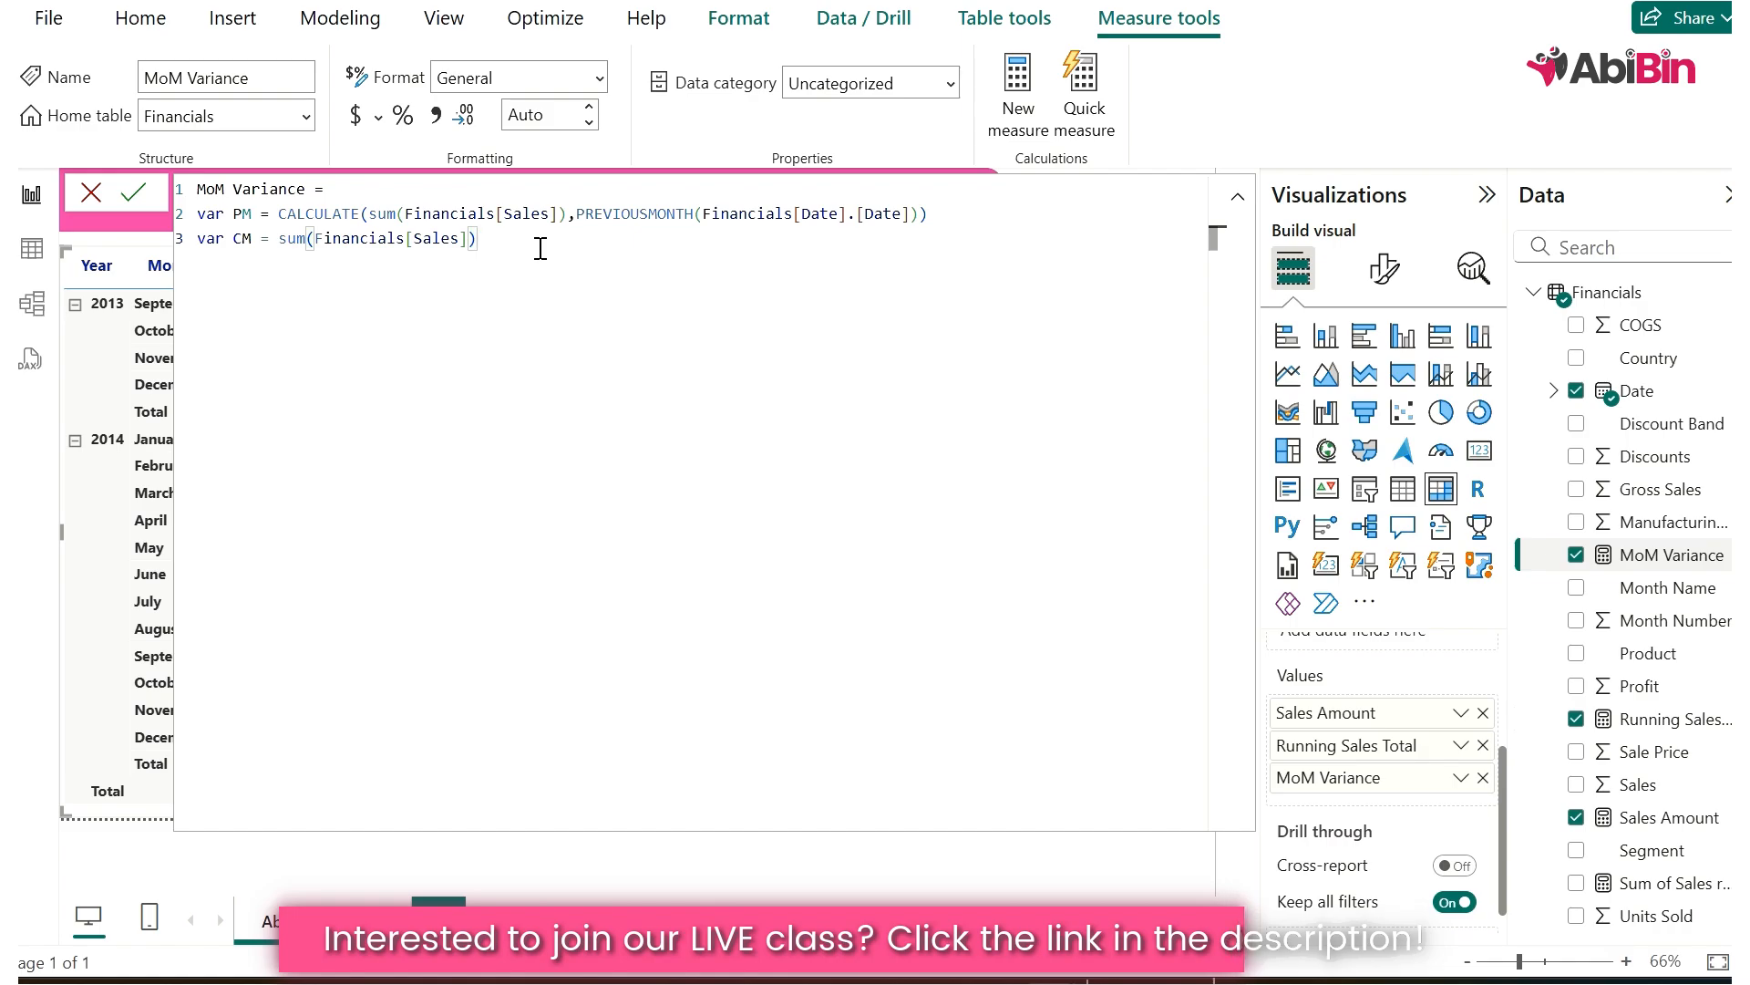
# - Complete the MoM Variance measure with a RETURN line and the expression CM-PM, commit it and collapse the formula
pyautogui.hotkey('shift', 'Return')
pyautogui.write('RETURN')
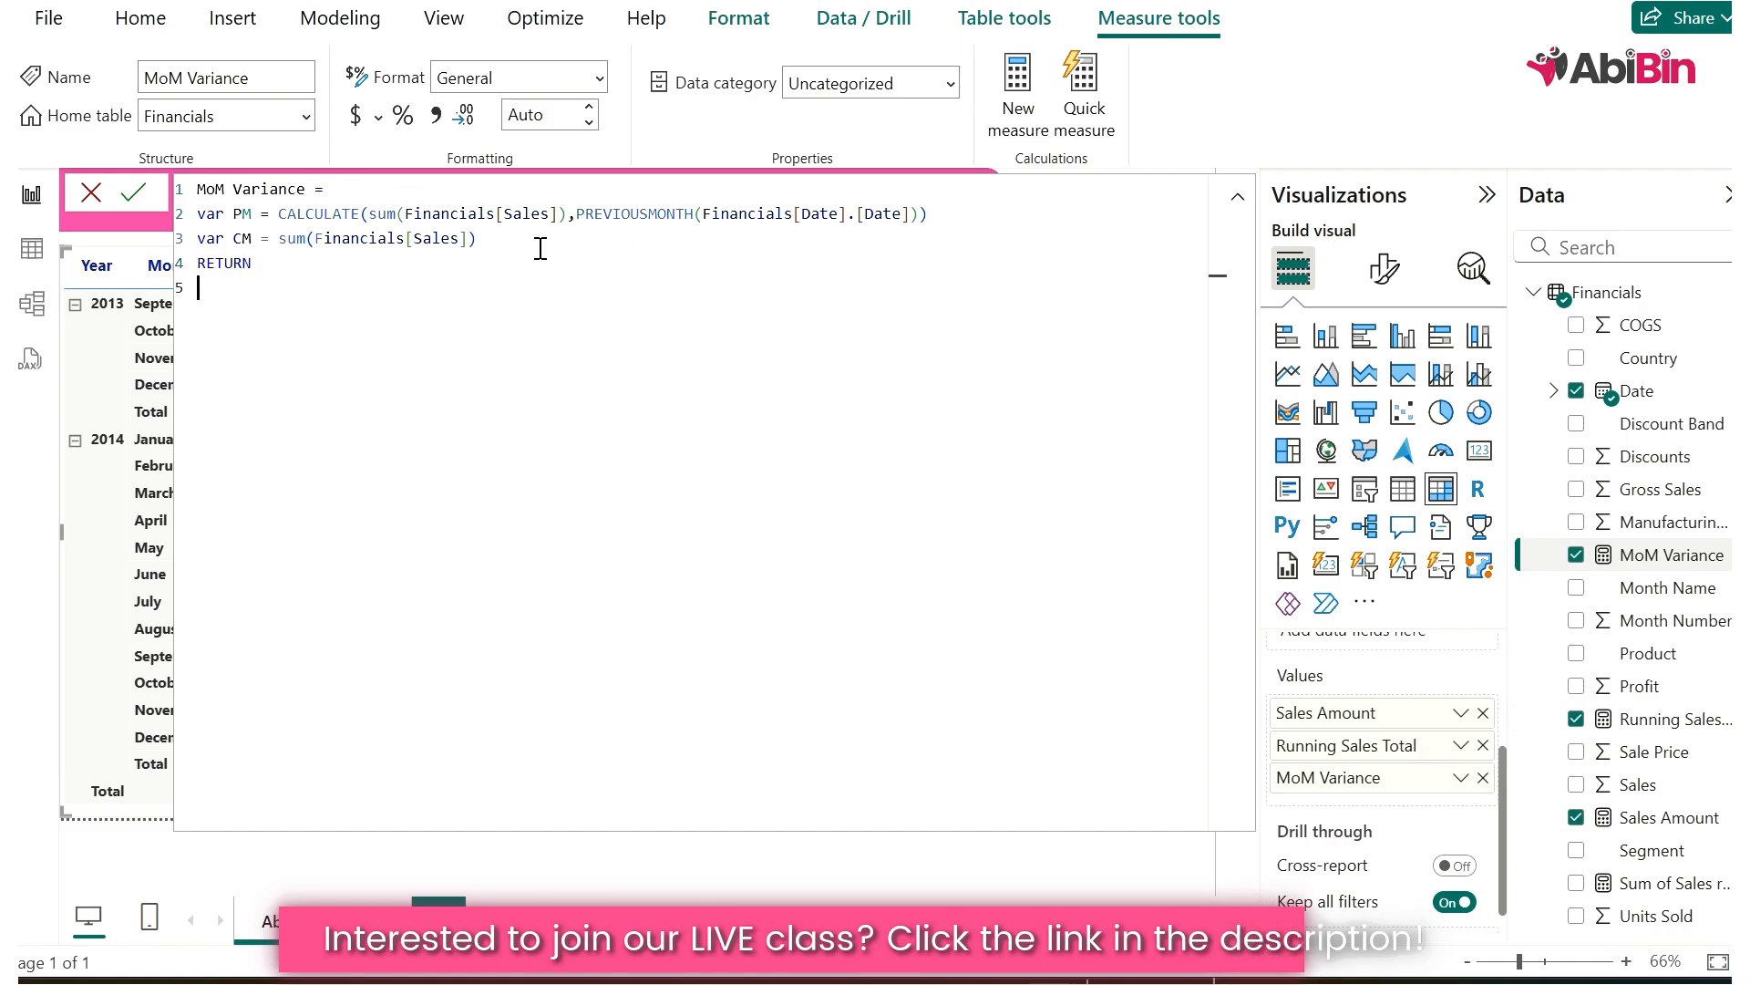
pyautogui.hotkey('shift', 'Return')
pyautogui.write('CM-PM')
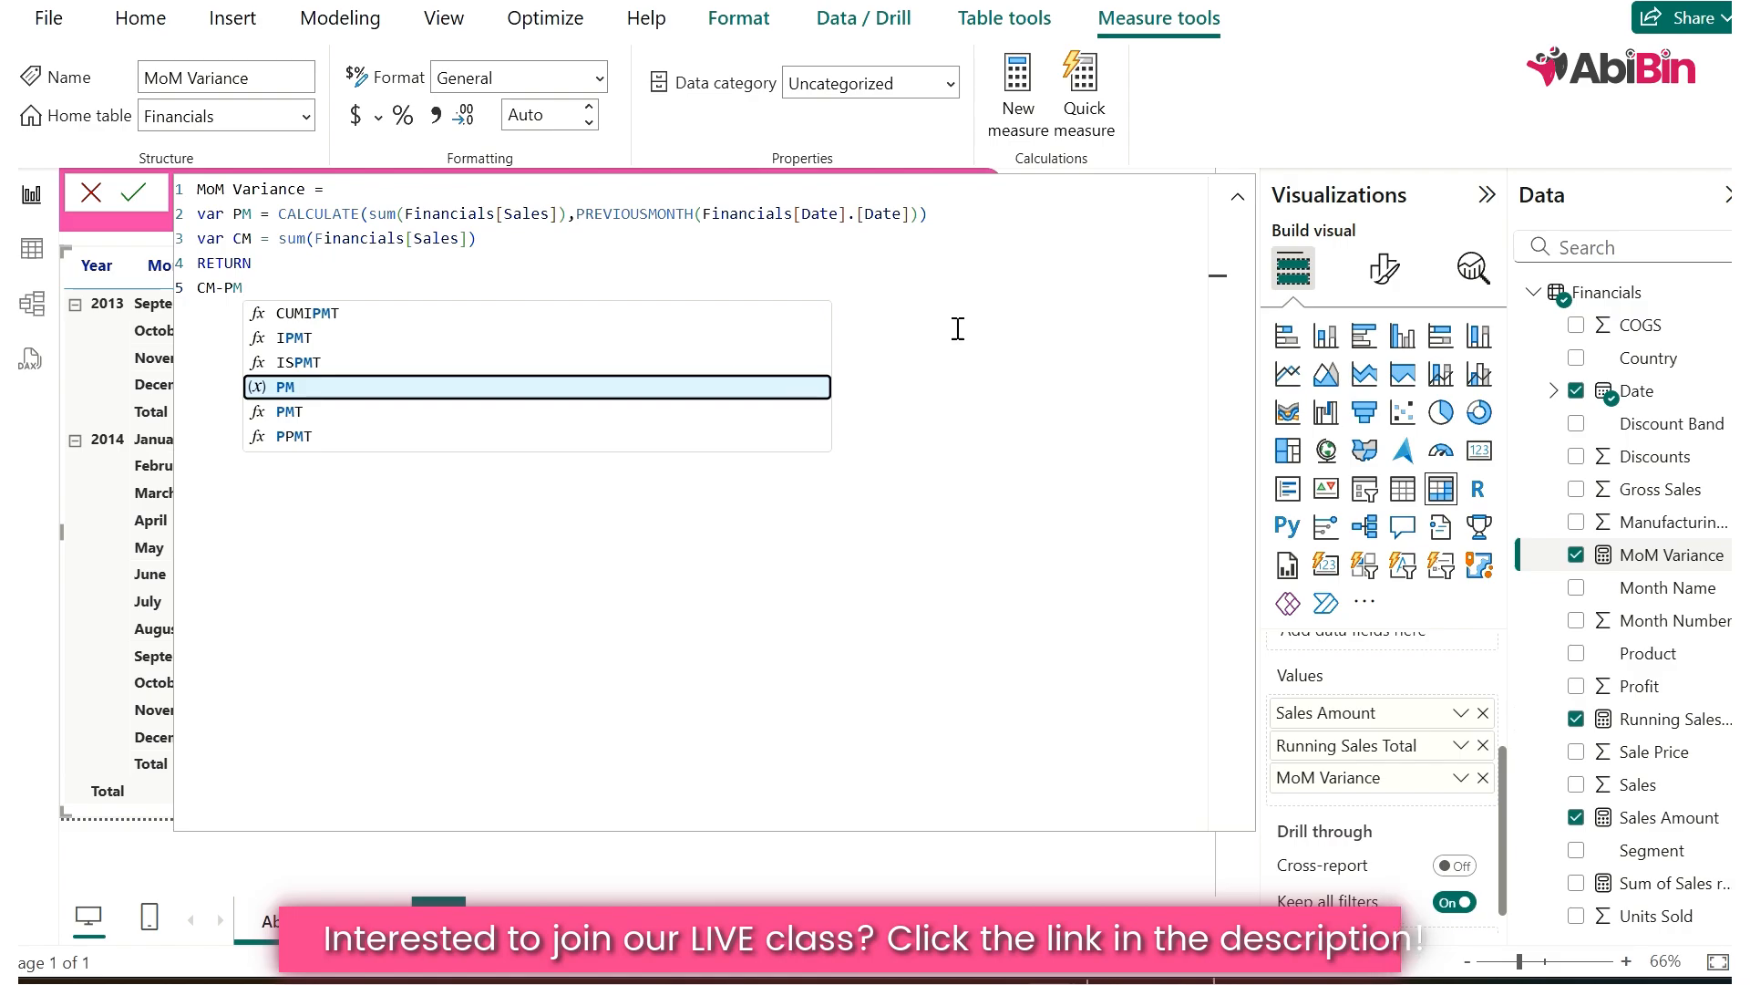
pyautogui.click(137, 196)
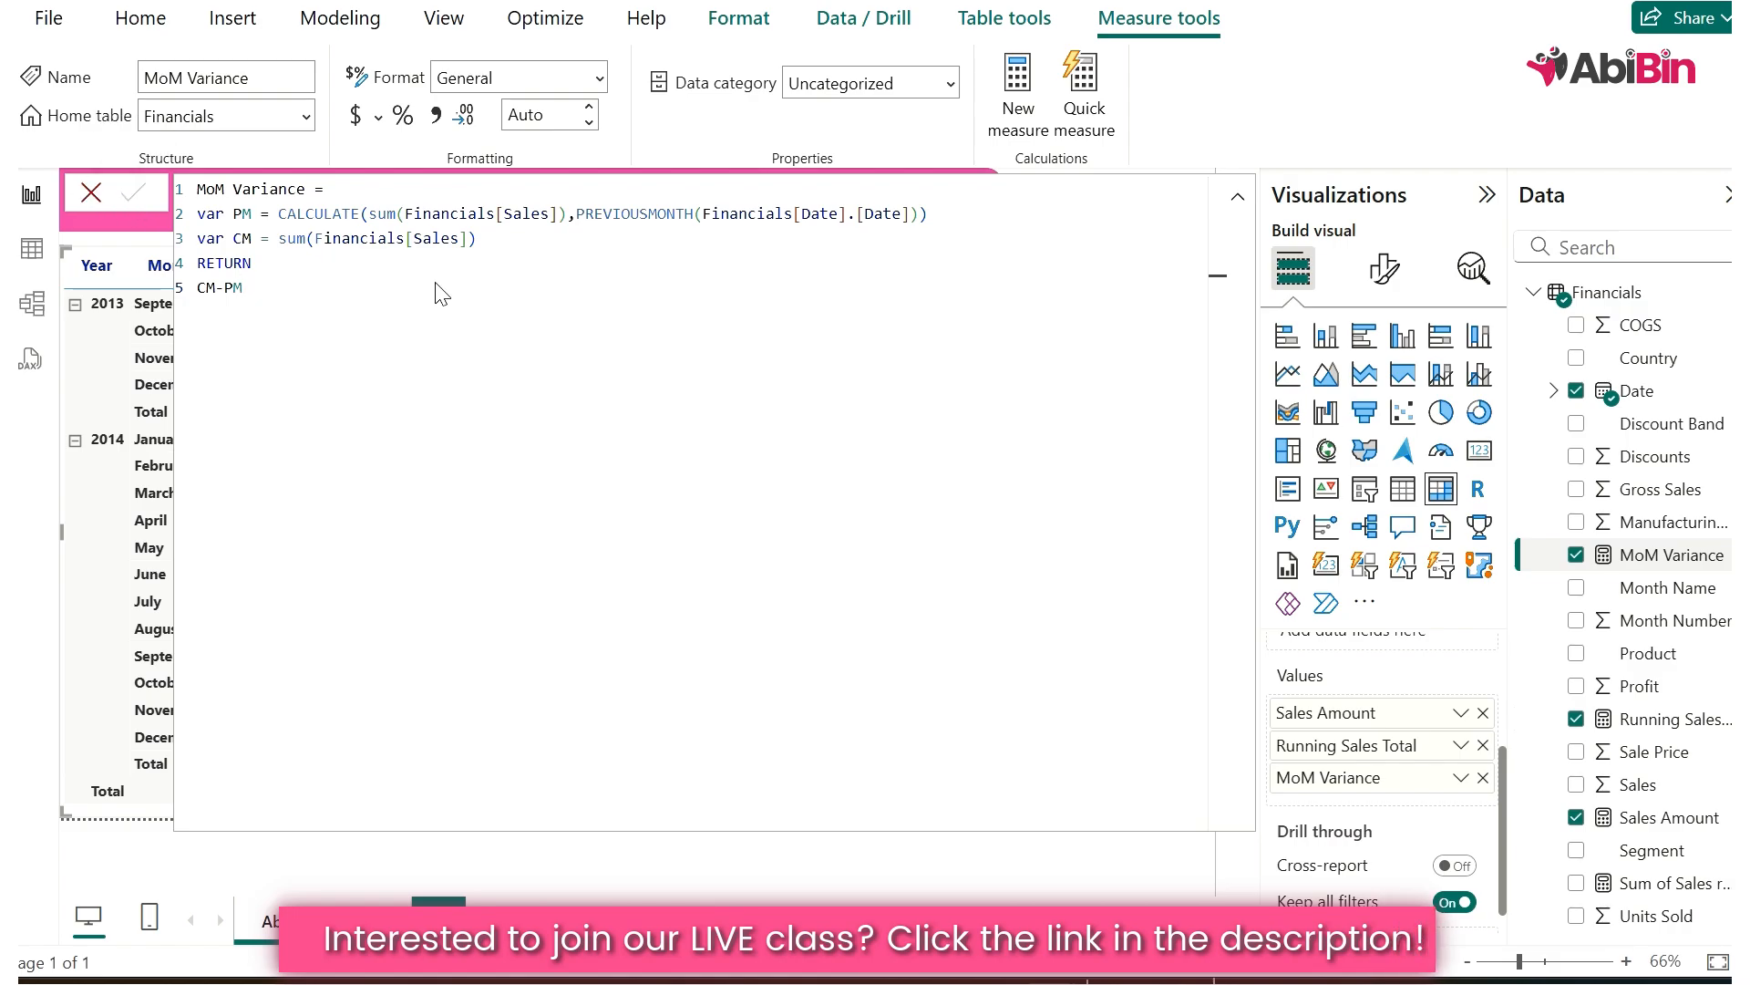
pyautogui.click(1238, 202)
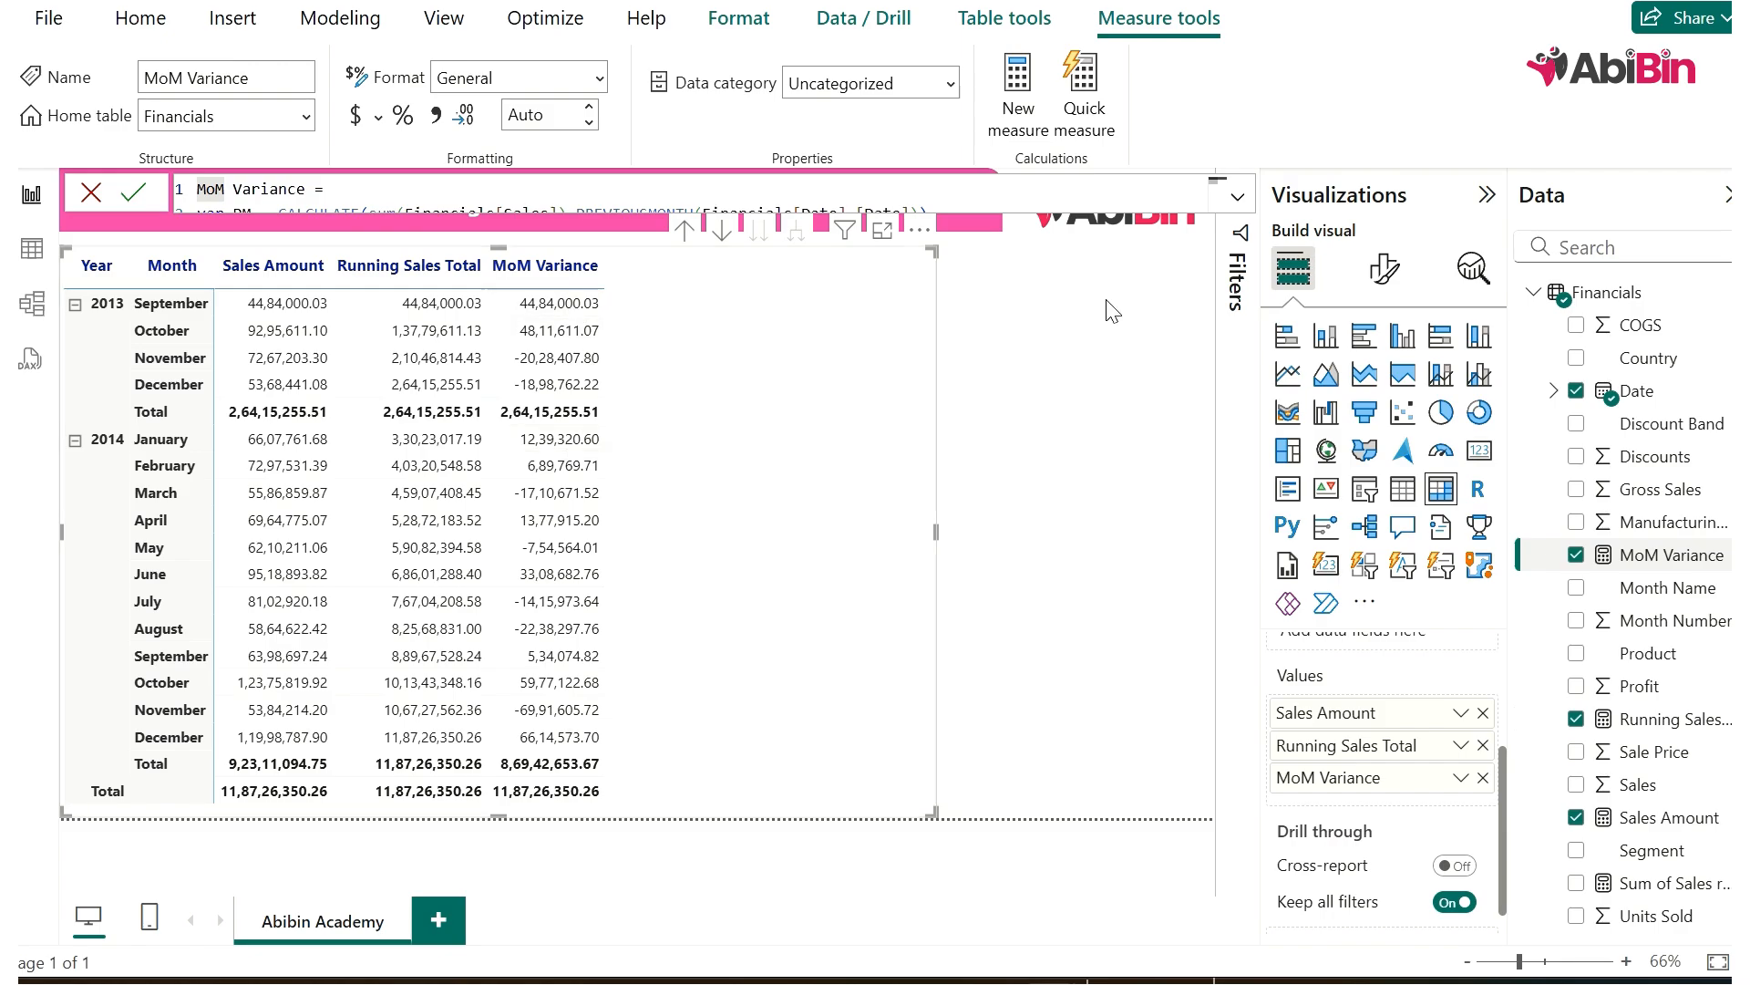
# - Rename the measure to % MoM Variance, change its return expression to (CM-PM)/PM and commit it
pyautogui.click(1237, 197)
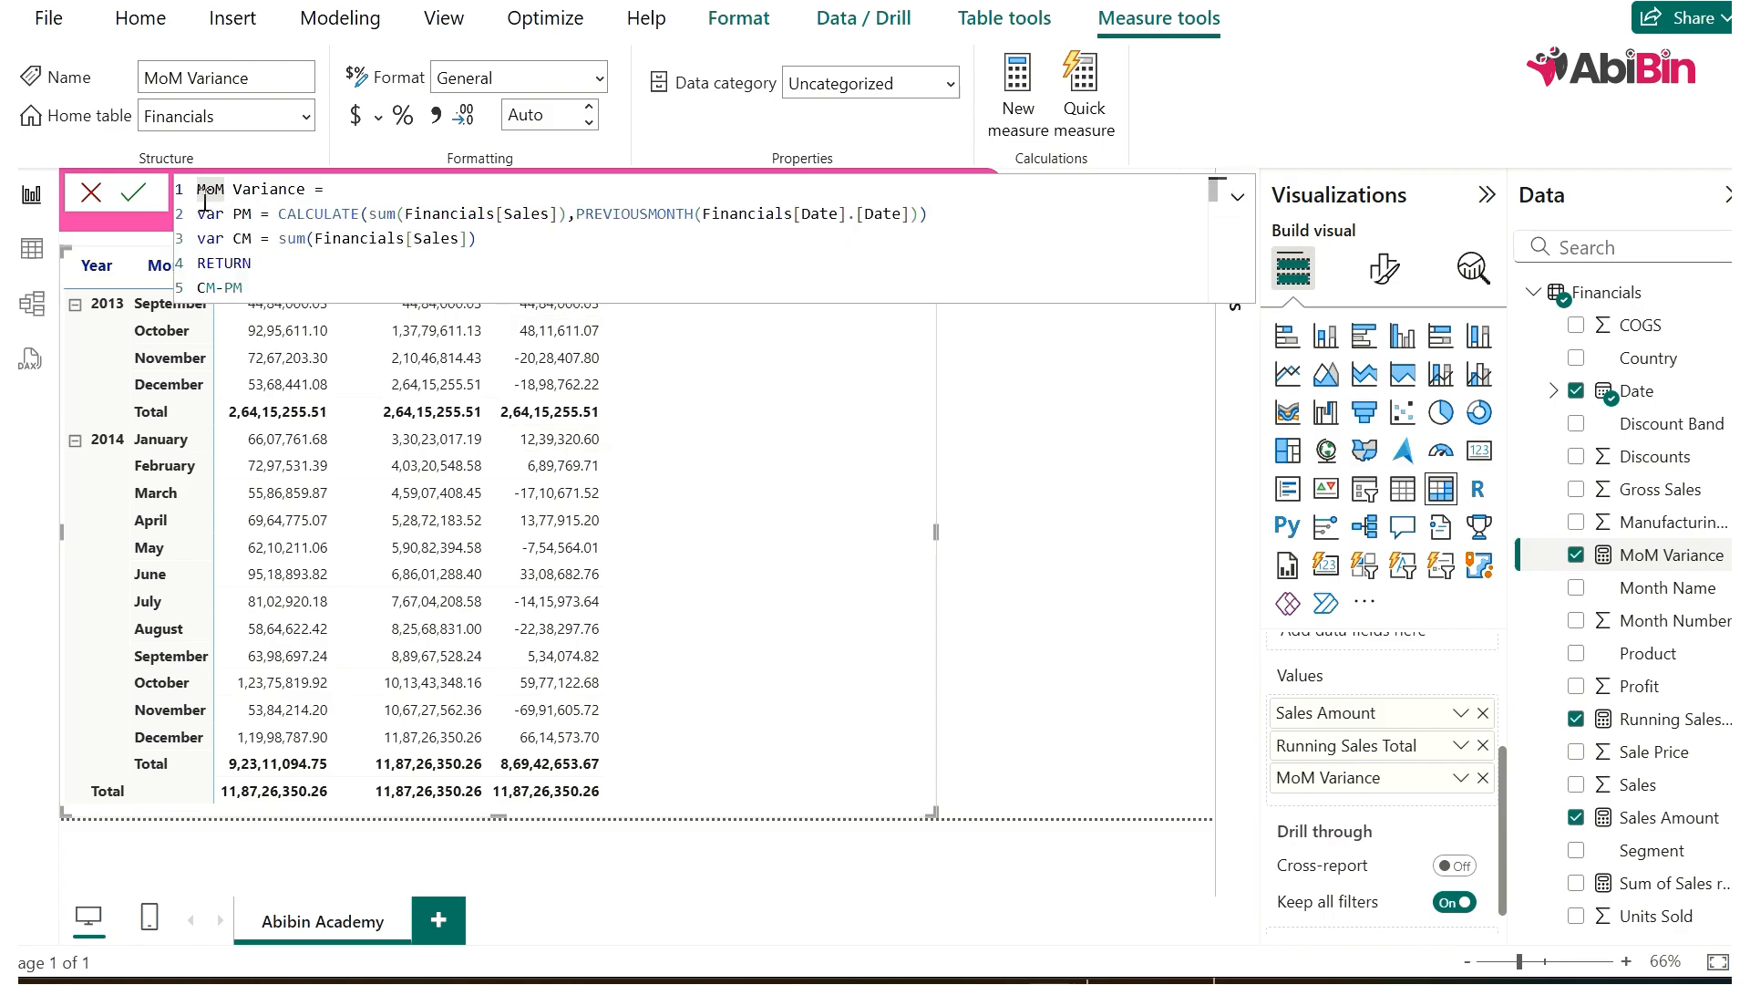
pyautogui.write('%')
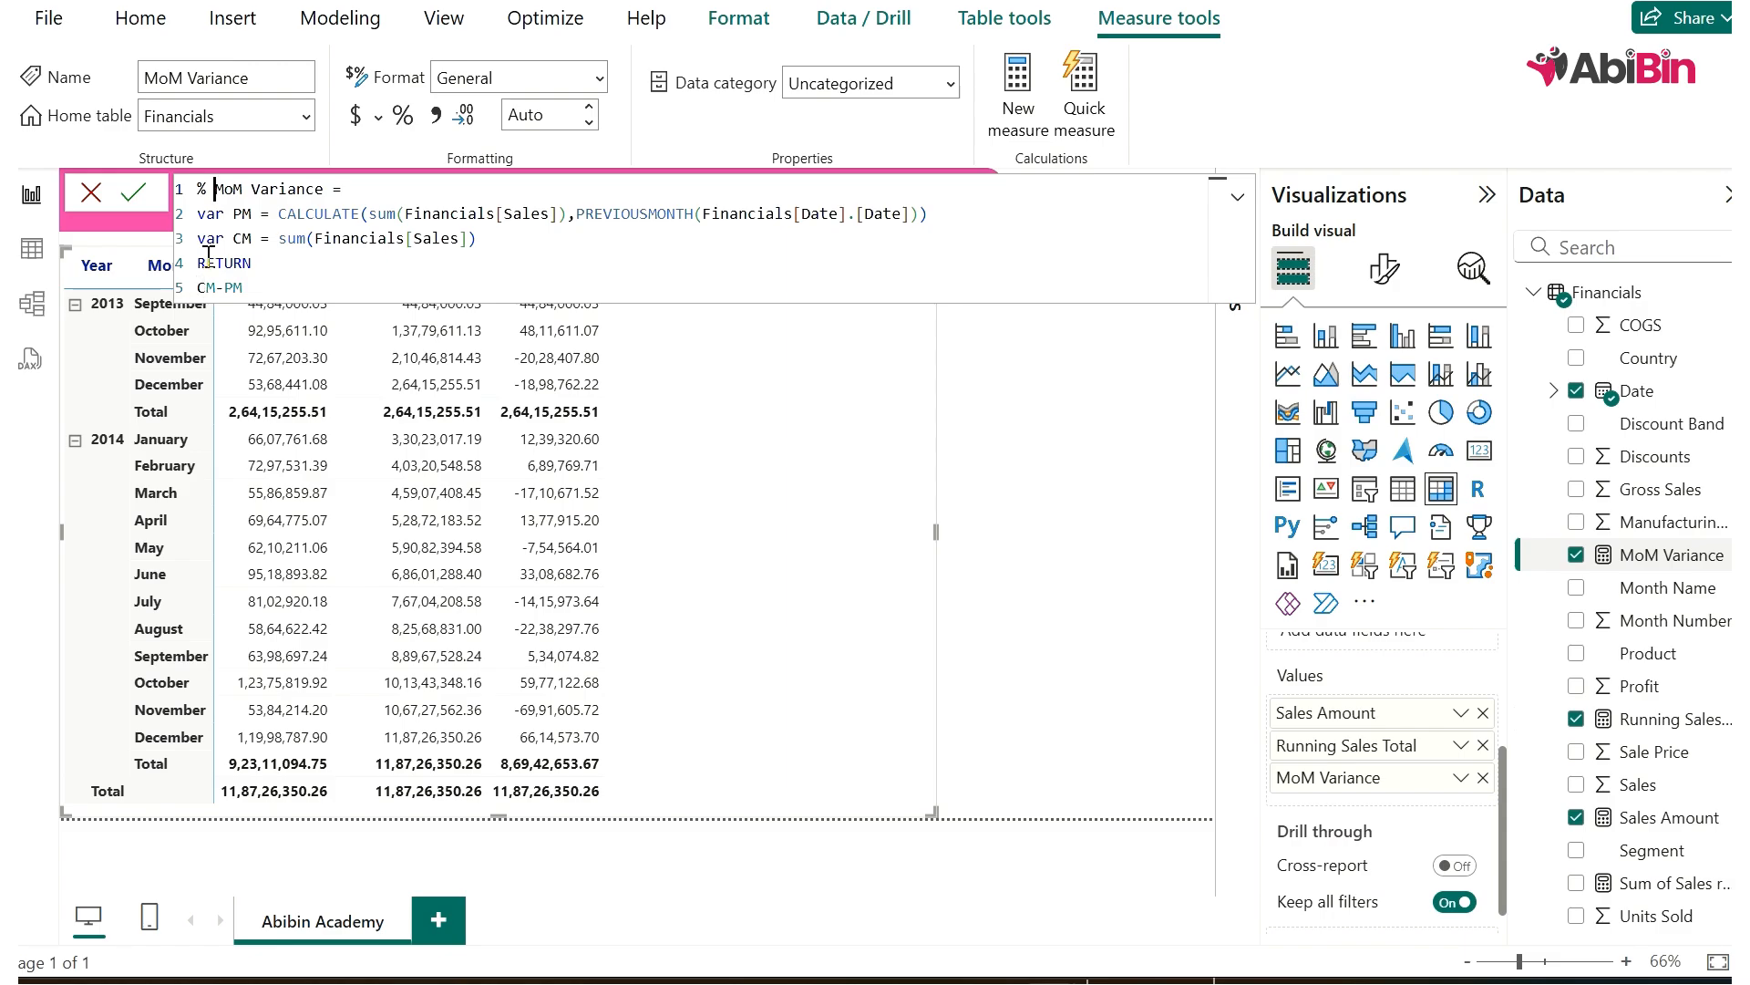
pyautogui.click(200, 287)
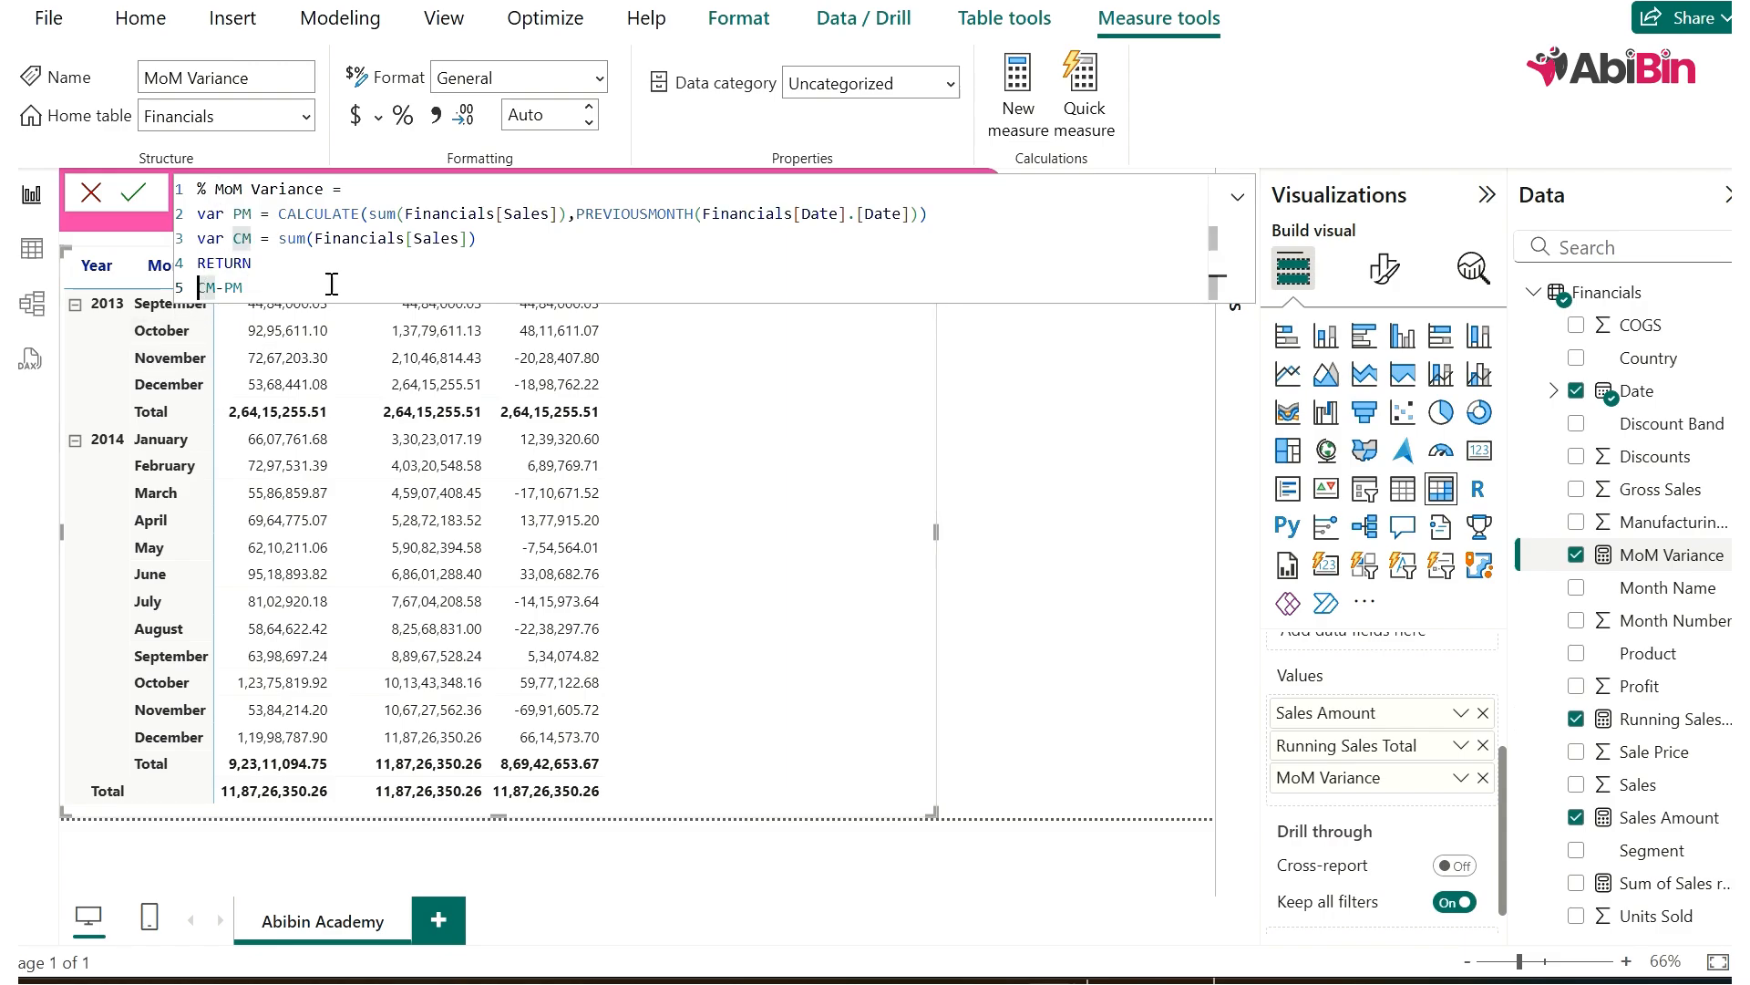
pyautogui.write('(')
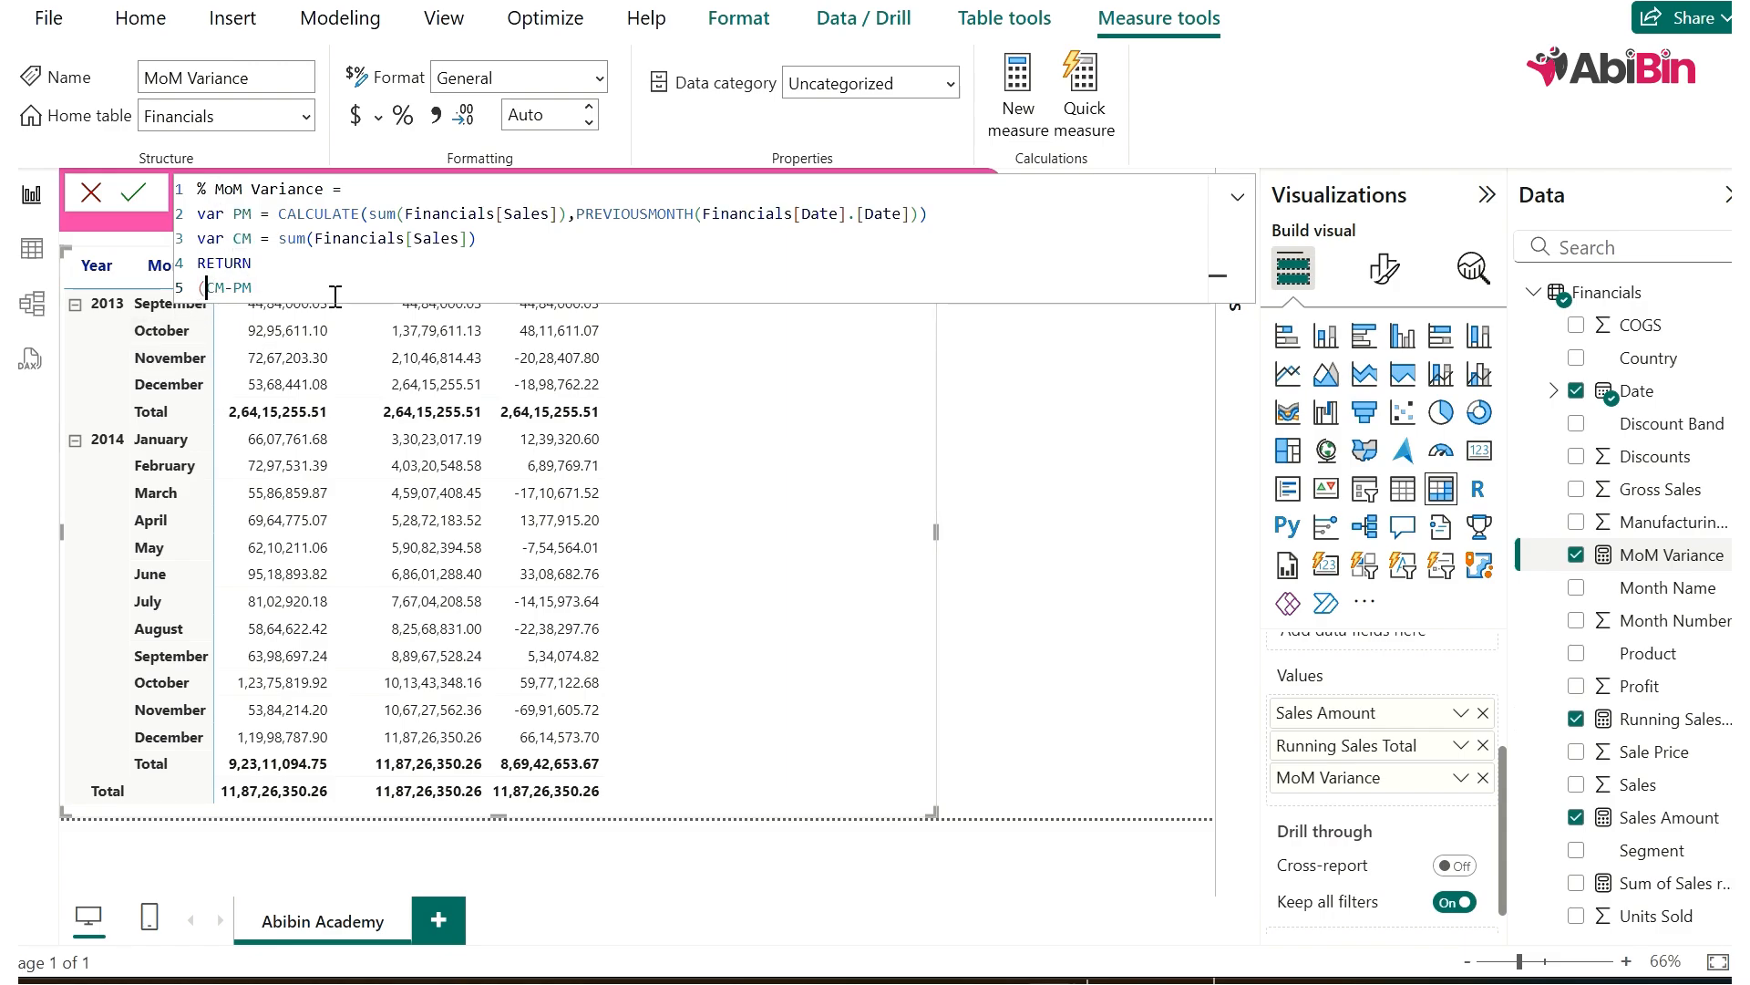
pyautogui.click(275, 285)
pyautogui.write(')/PM')
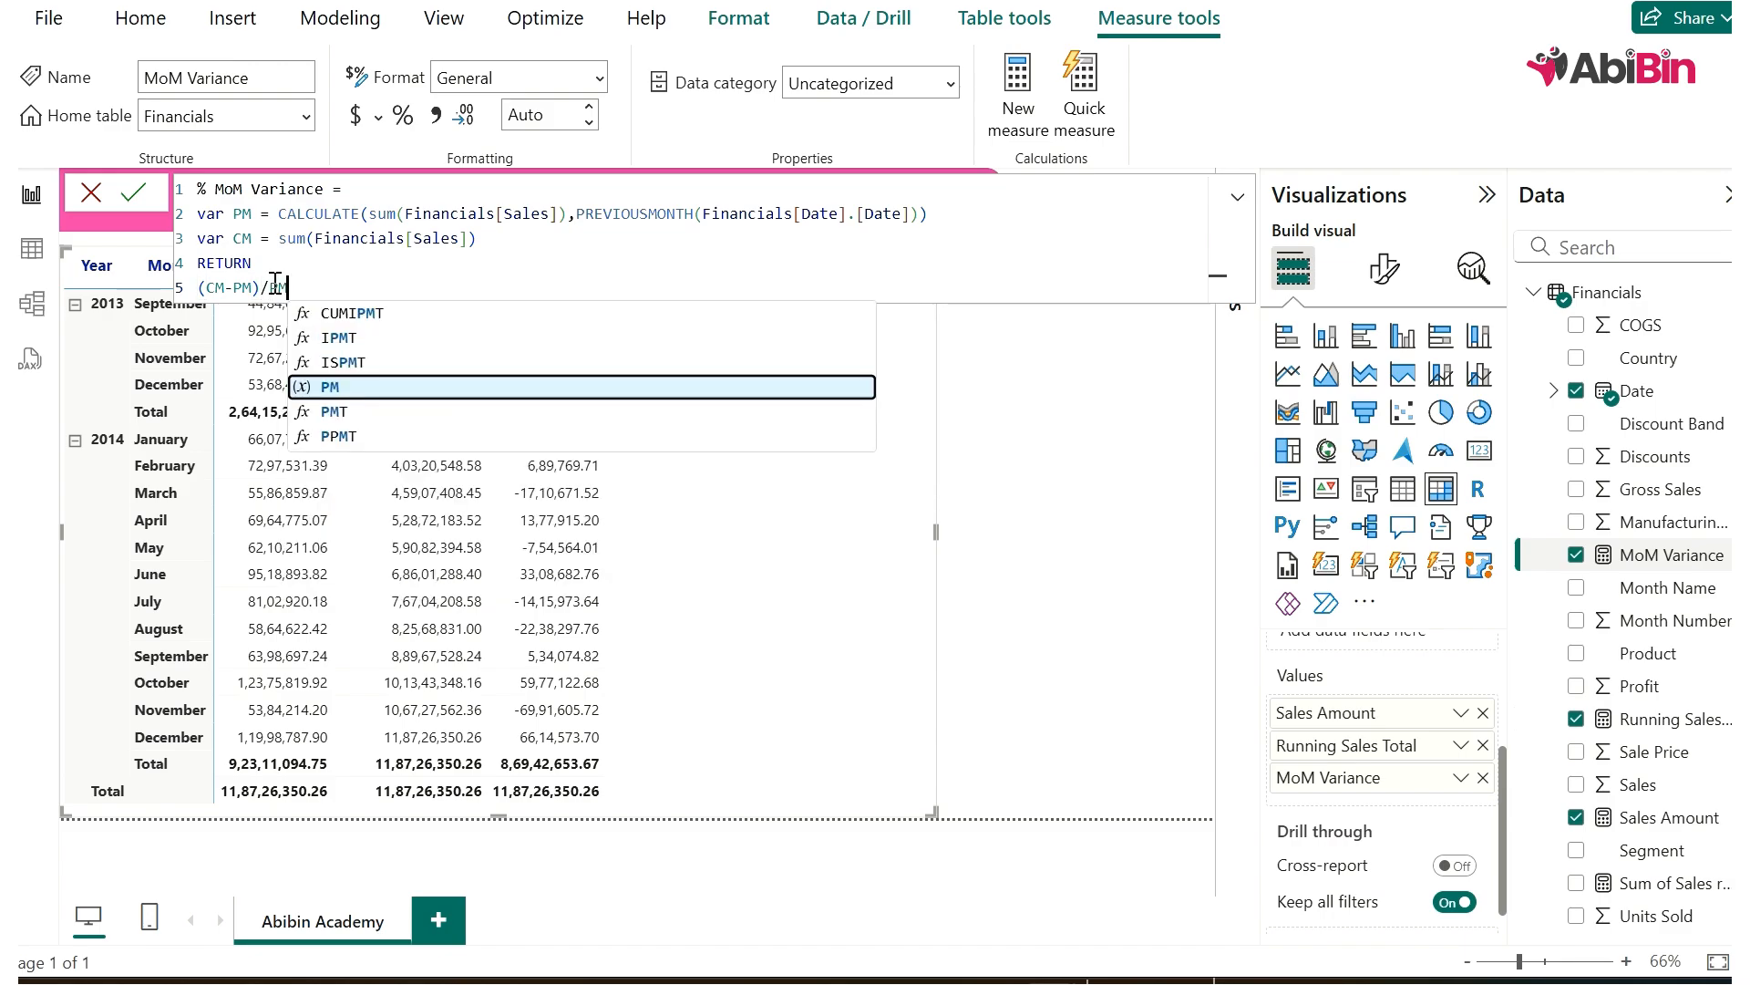
pyautogui.click(136, 196)
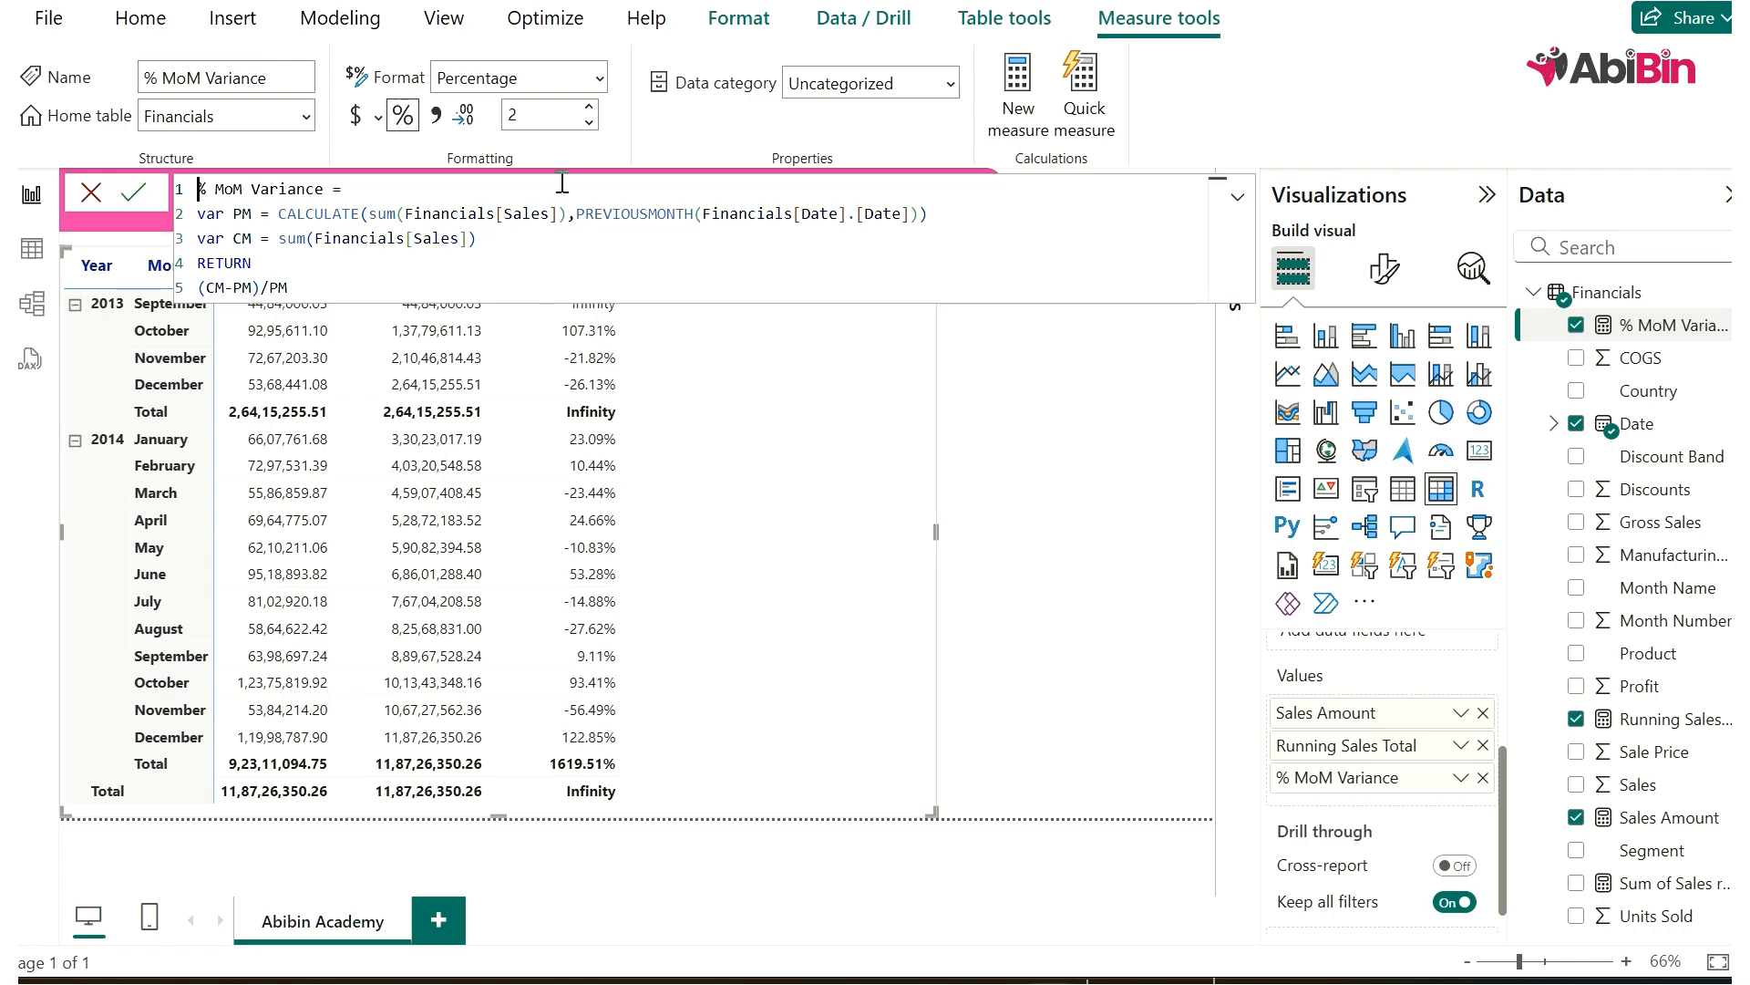
pyautogui.click(1238, 200)
pyautogui.click(1240, 208)
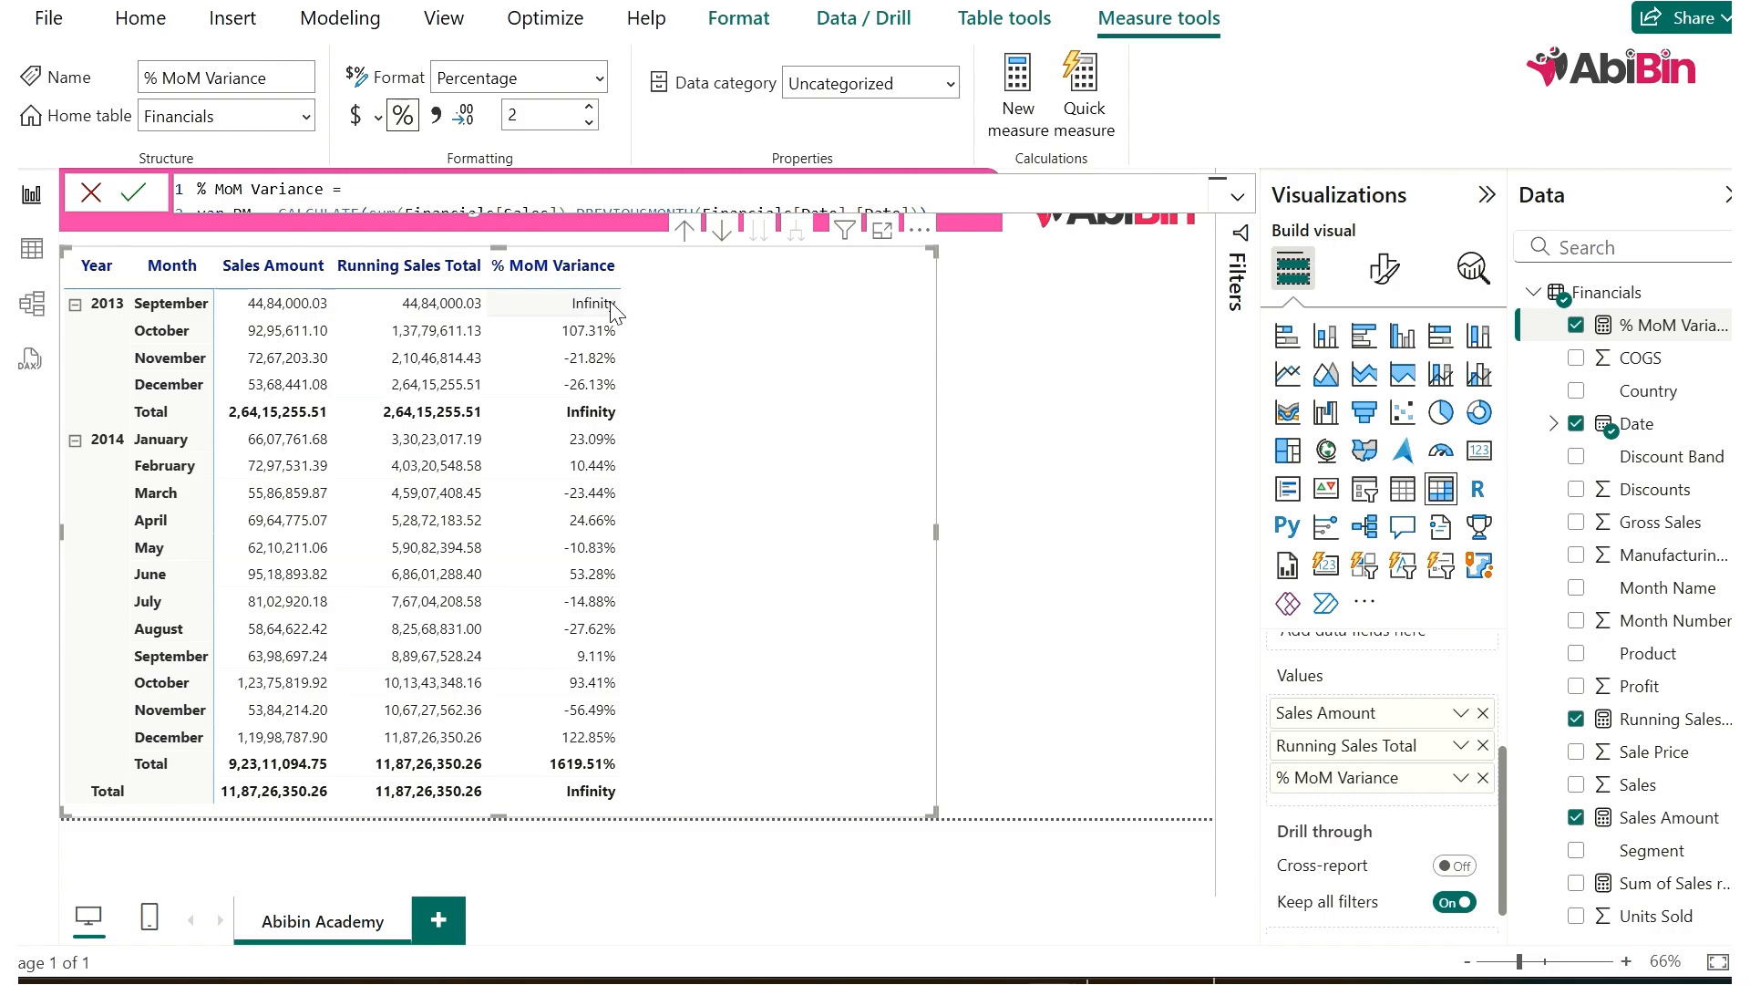
# - Reopen the % MoM Variance formula and start wrapping the return expression (CM-PM)/PM in an IFERROR function
pyautogui.click(1237, 200)
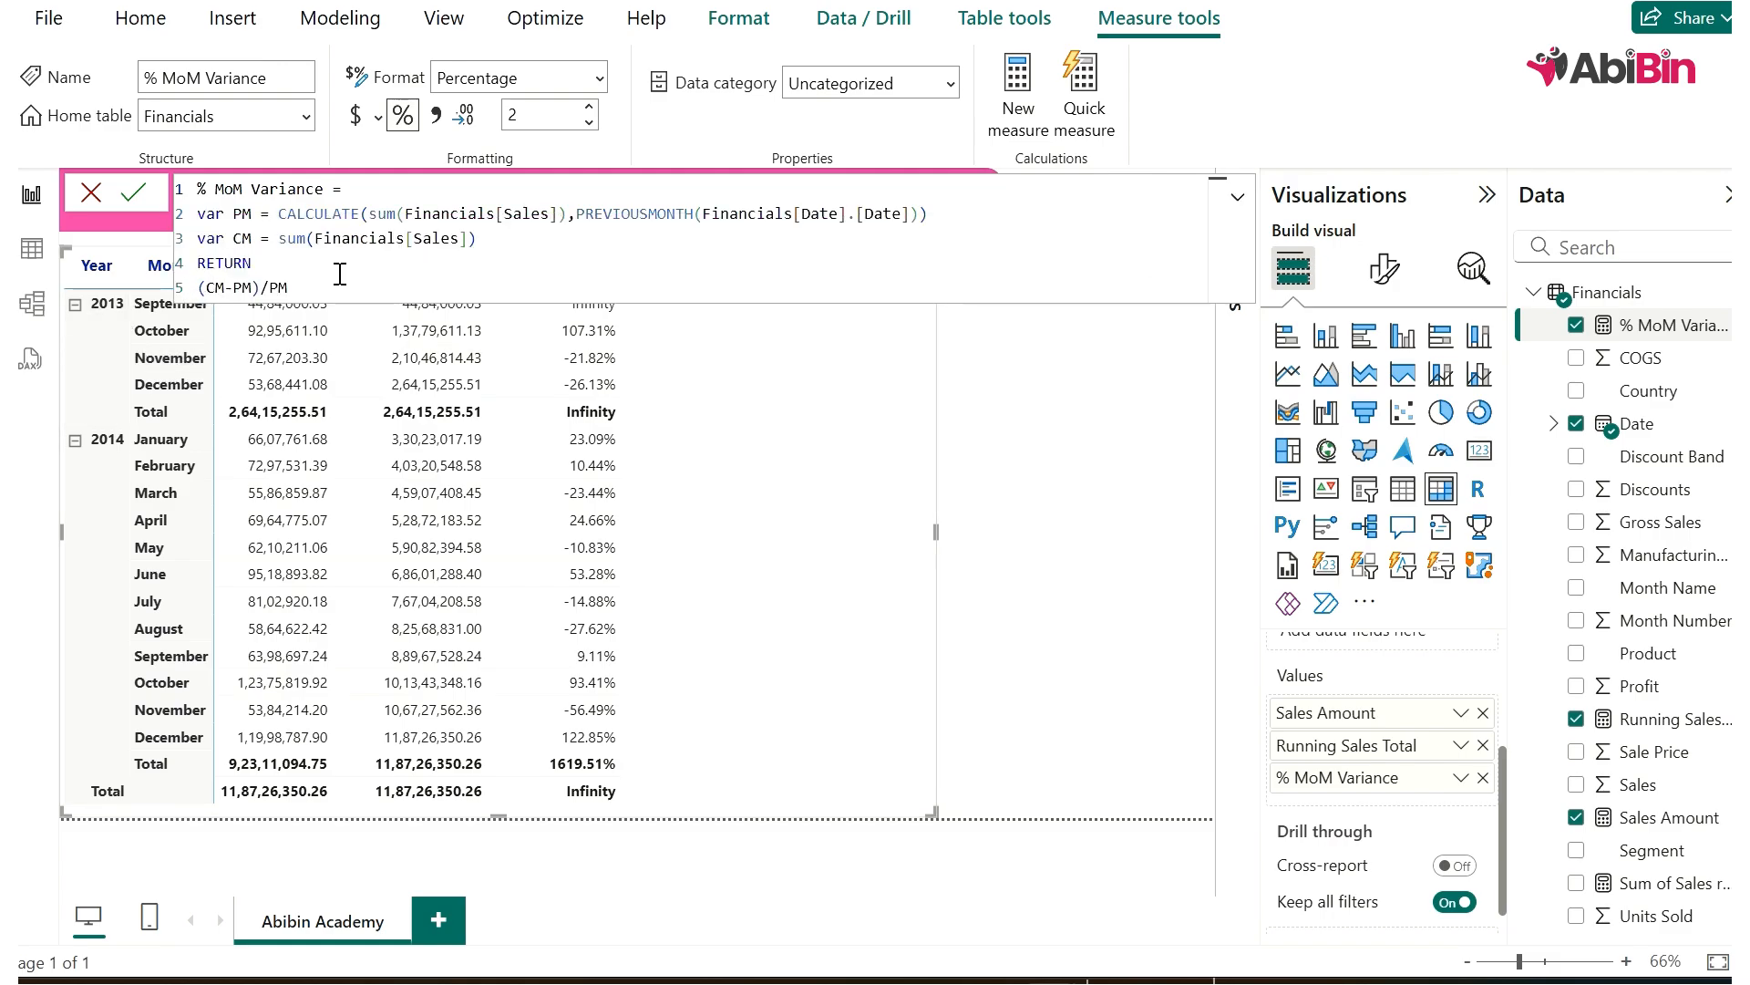
pyautogui.click(203, 284)
pyautogui.write('IF')
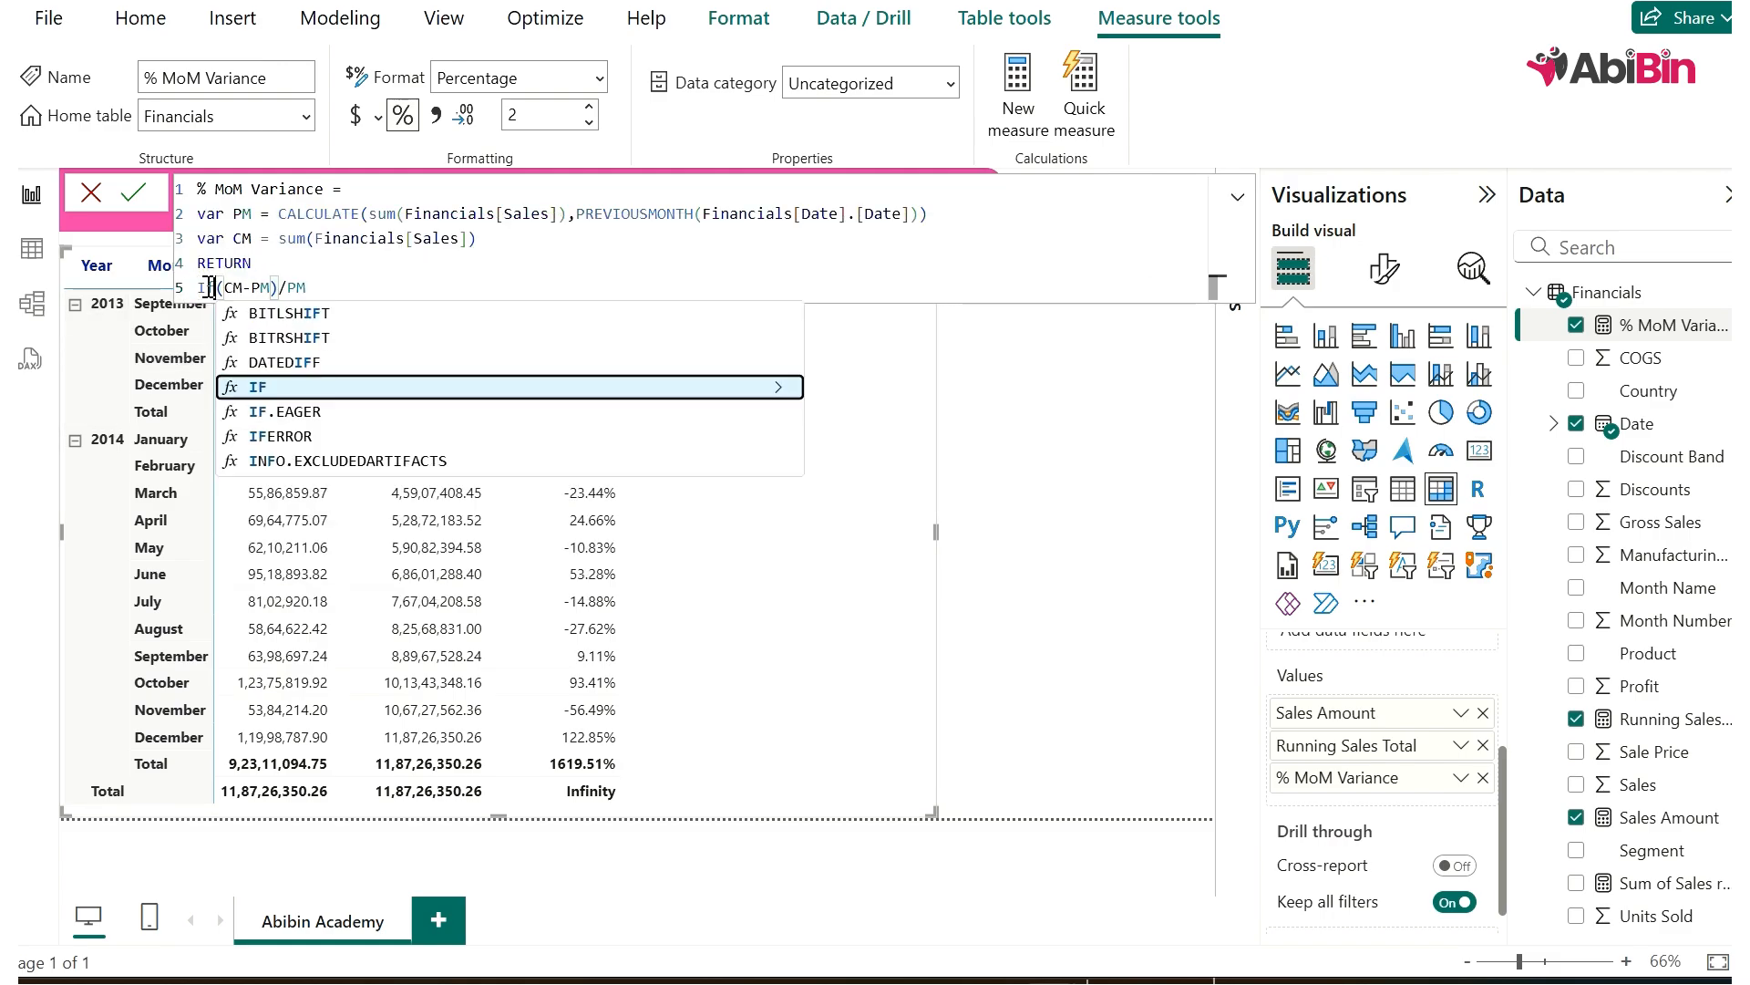
pyautogui.press('Down')
pyautogui.press('Down')
pyautogui.press('Tab')
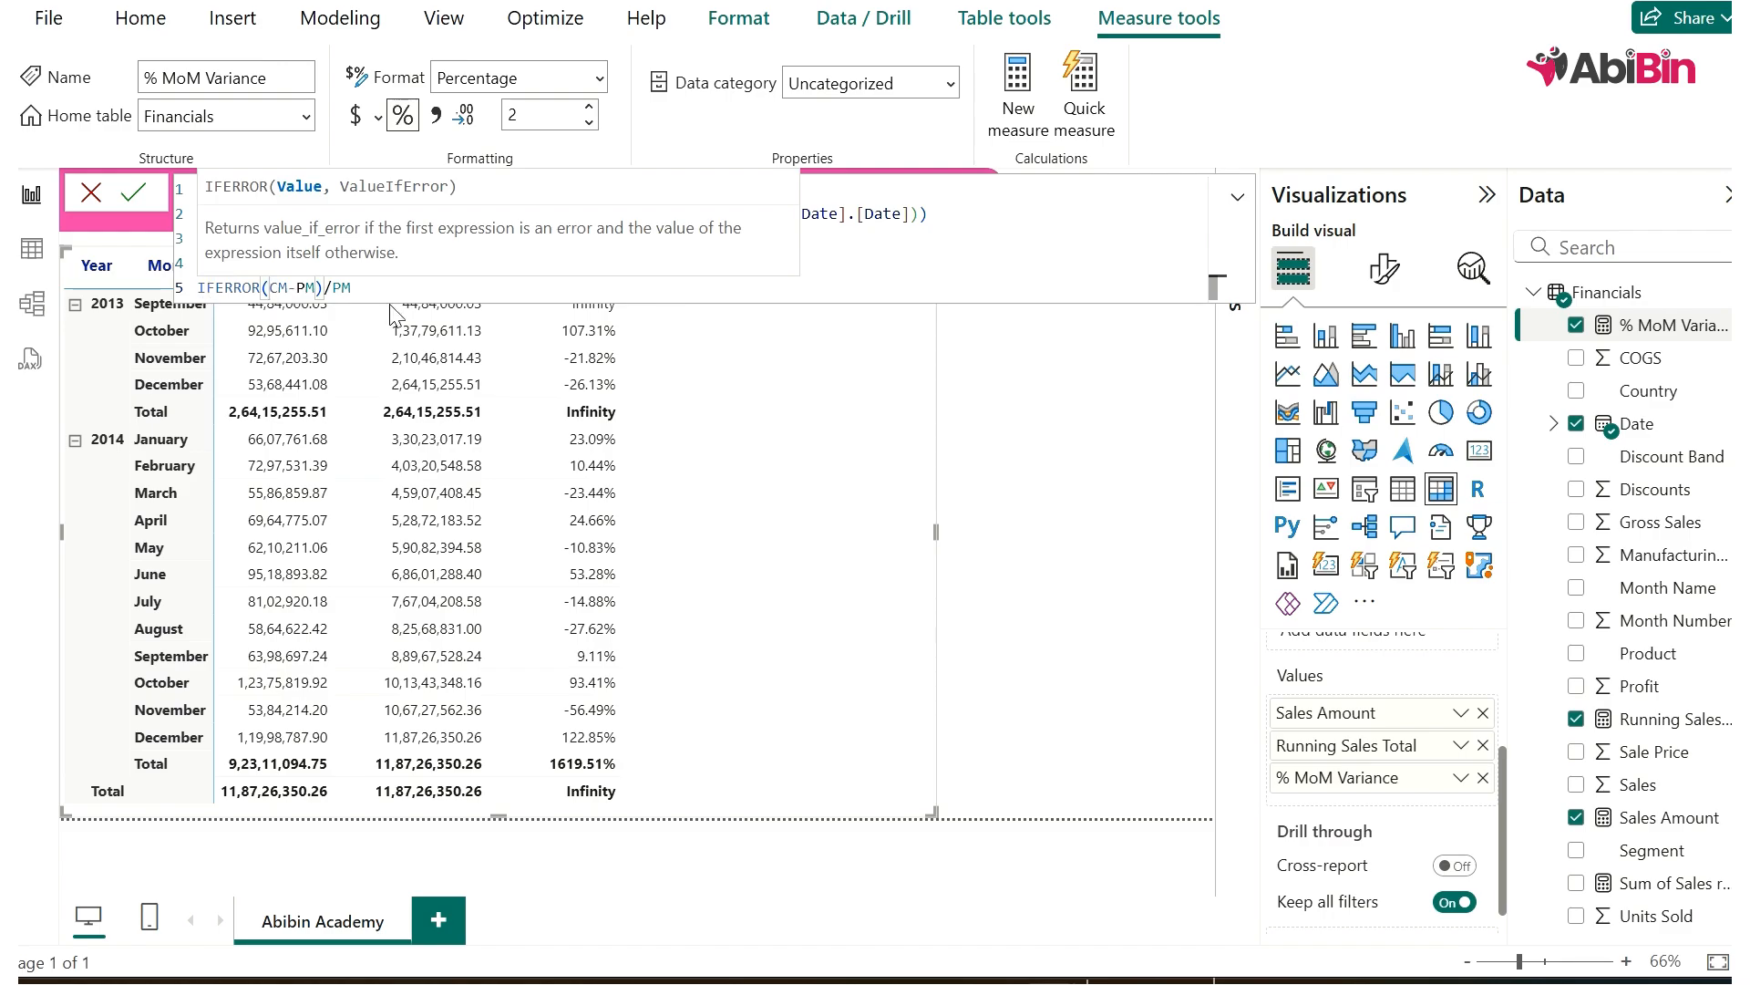
pyautogui.write('(')
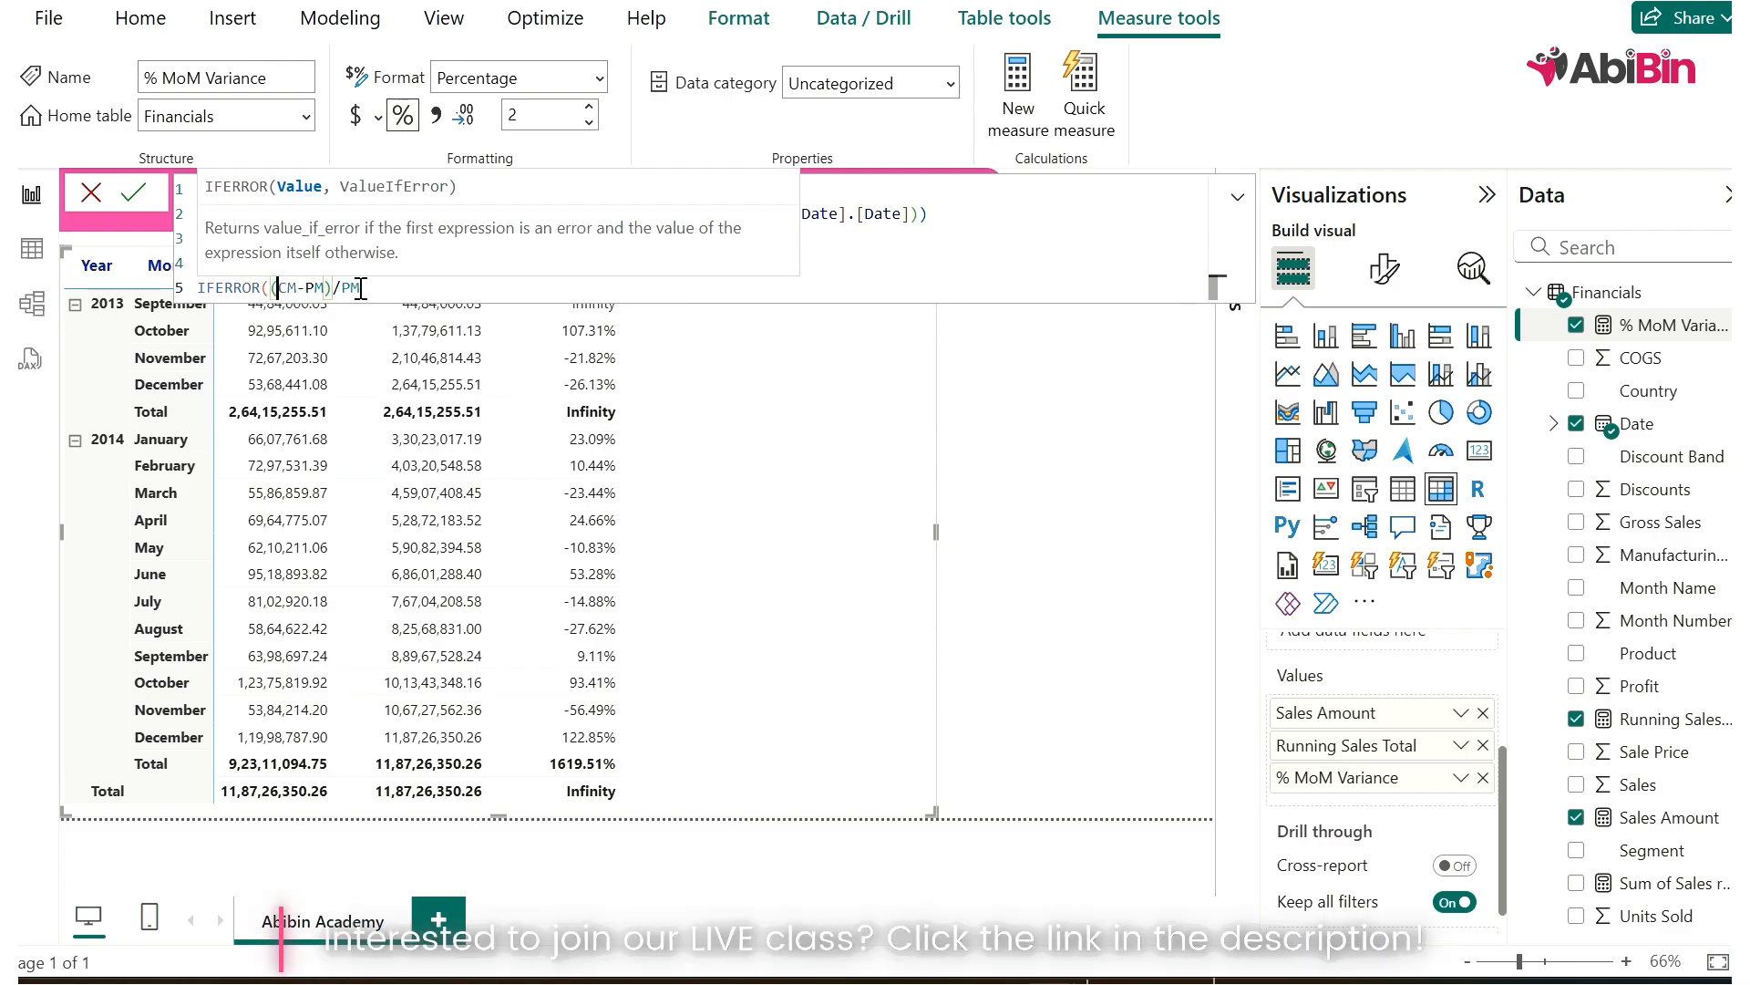
# - Enclose (CM-PM)/PM in its own parentheses as IFERROR's first argument, followed by a comma
pyautogui.click(376, 285)
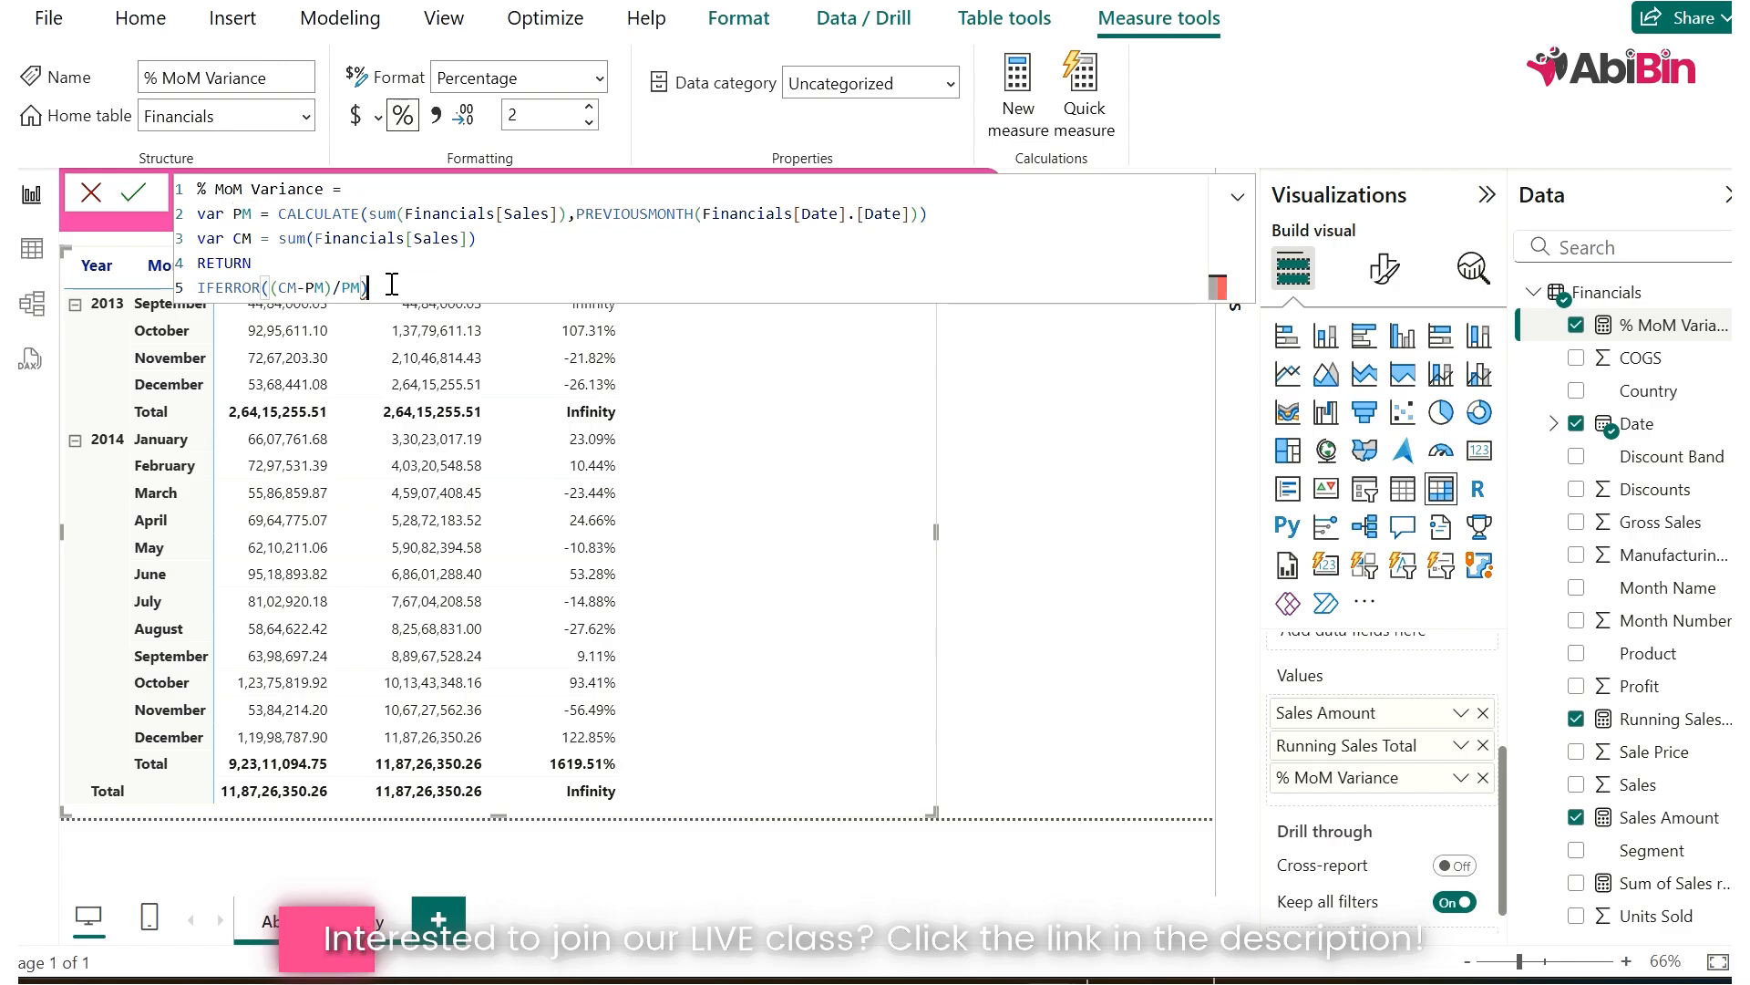
pyautogui.write(')')
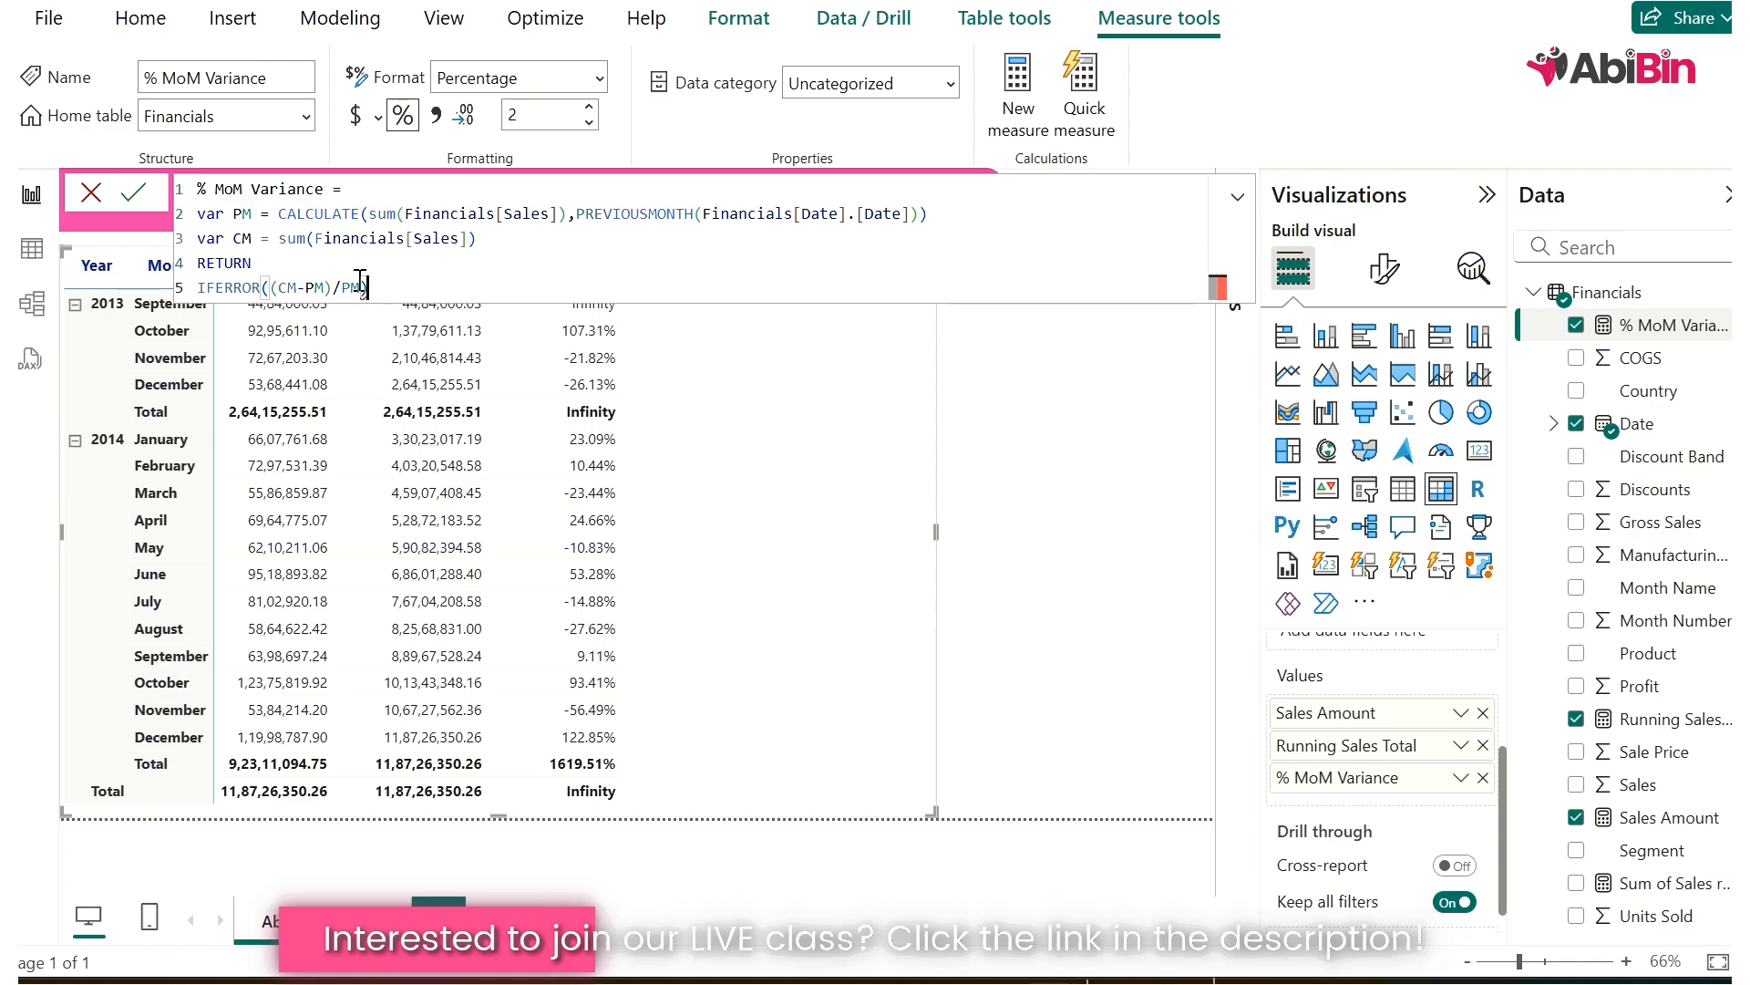
pyautogui.write(',')
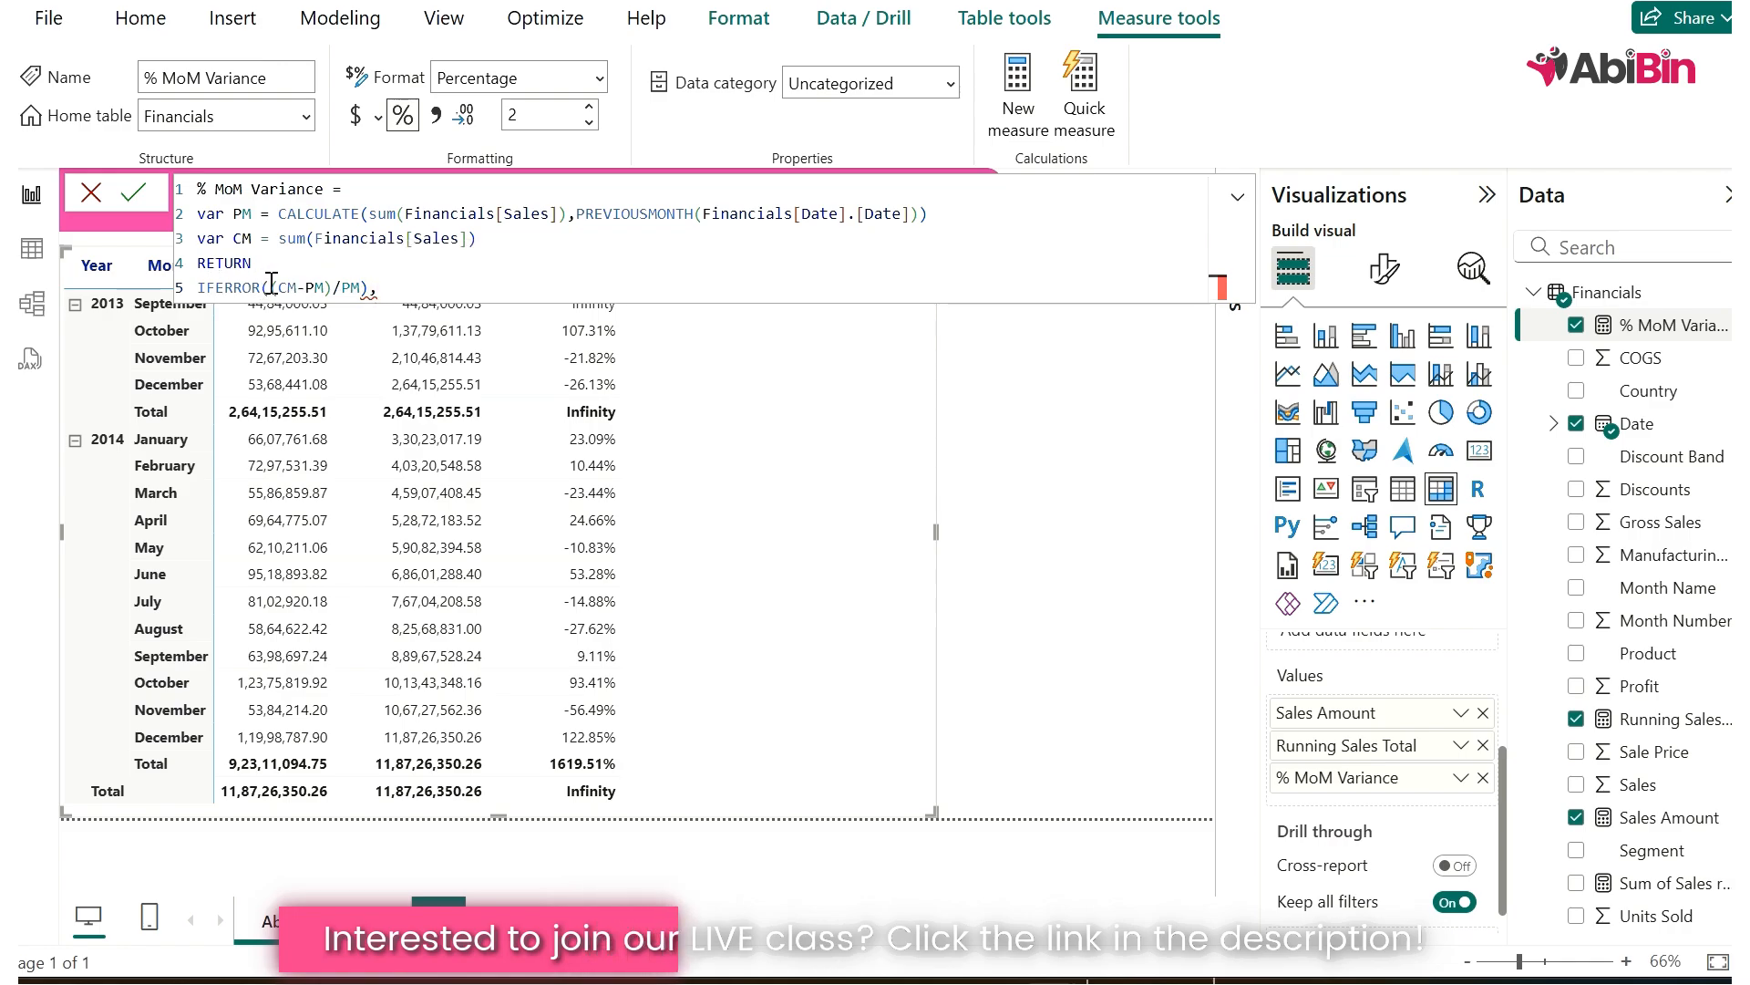
pyautogui.click(339, 290)
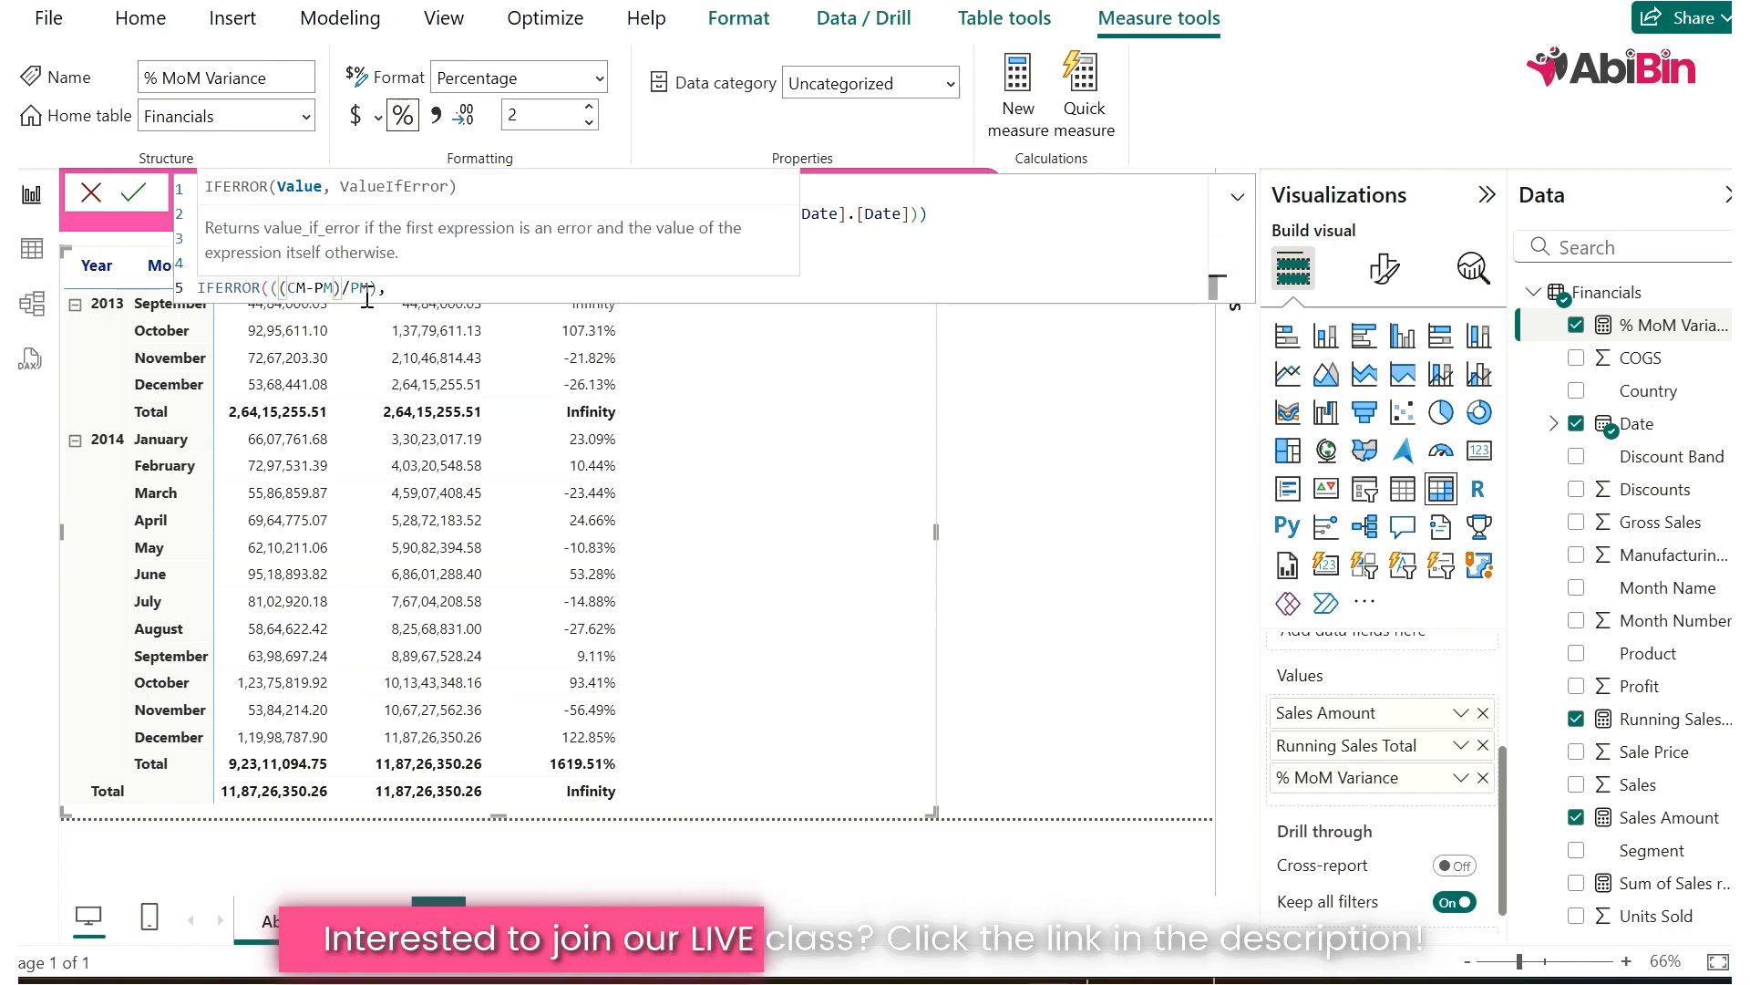
pyautogui.click(379, 287)
pyautogui.write(')')
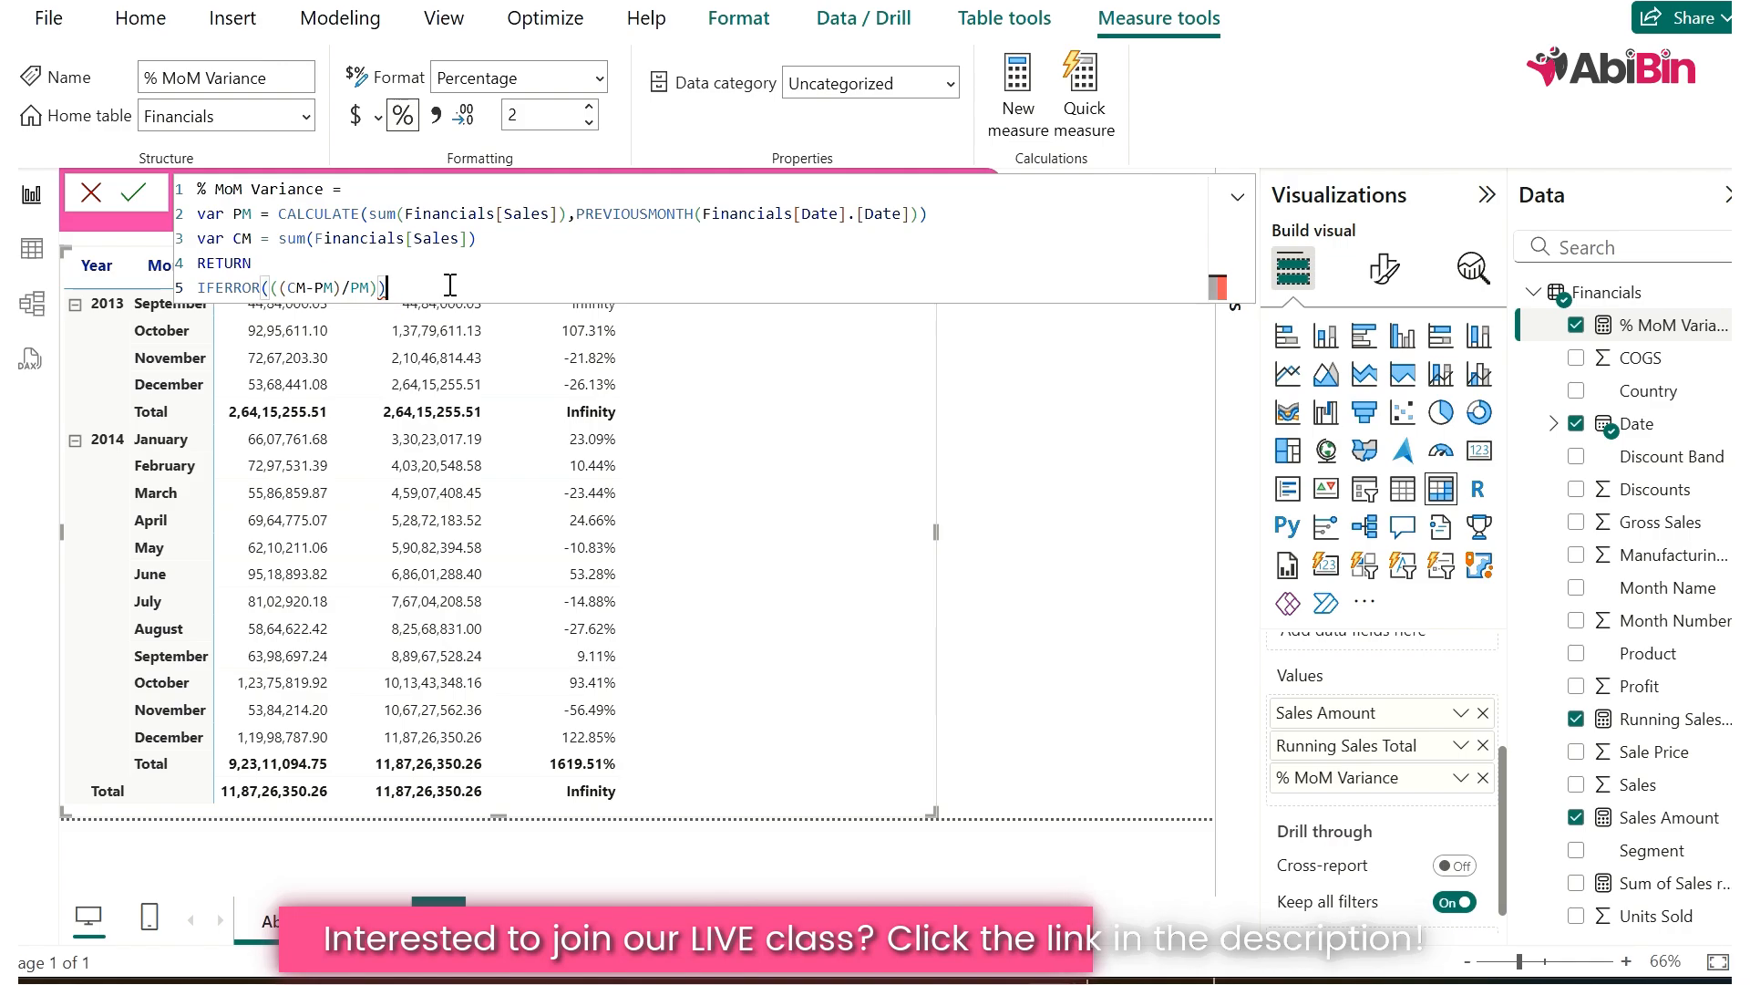
pyautogui.press('BackSpace')
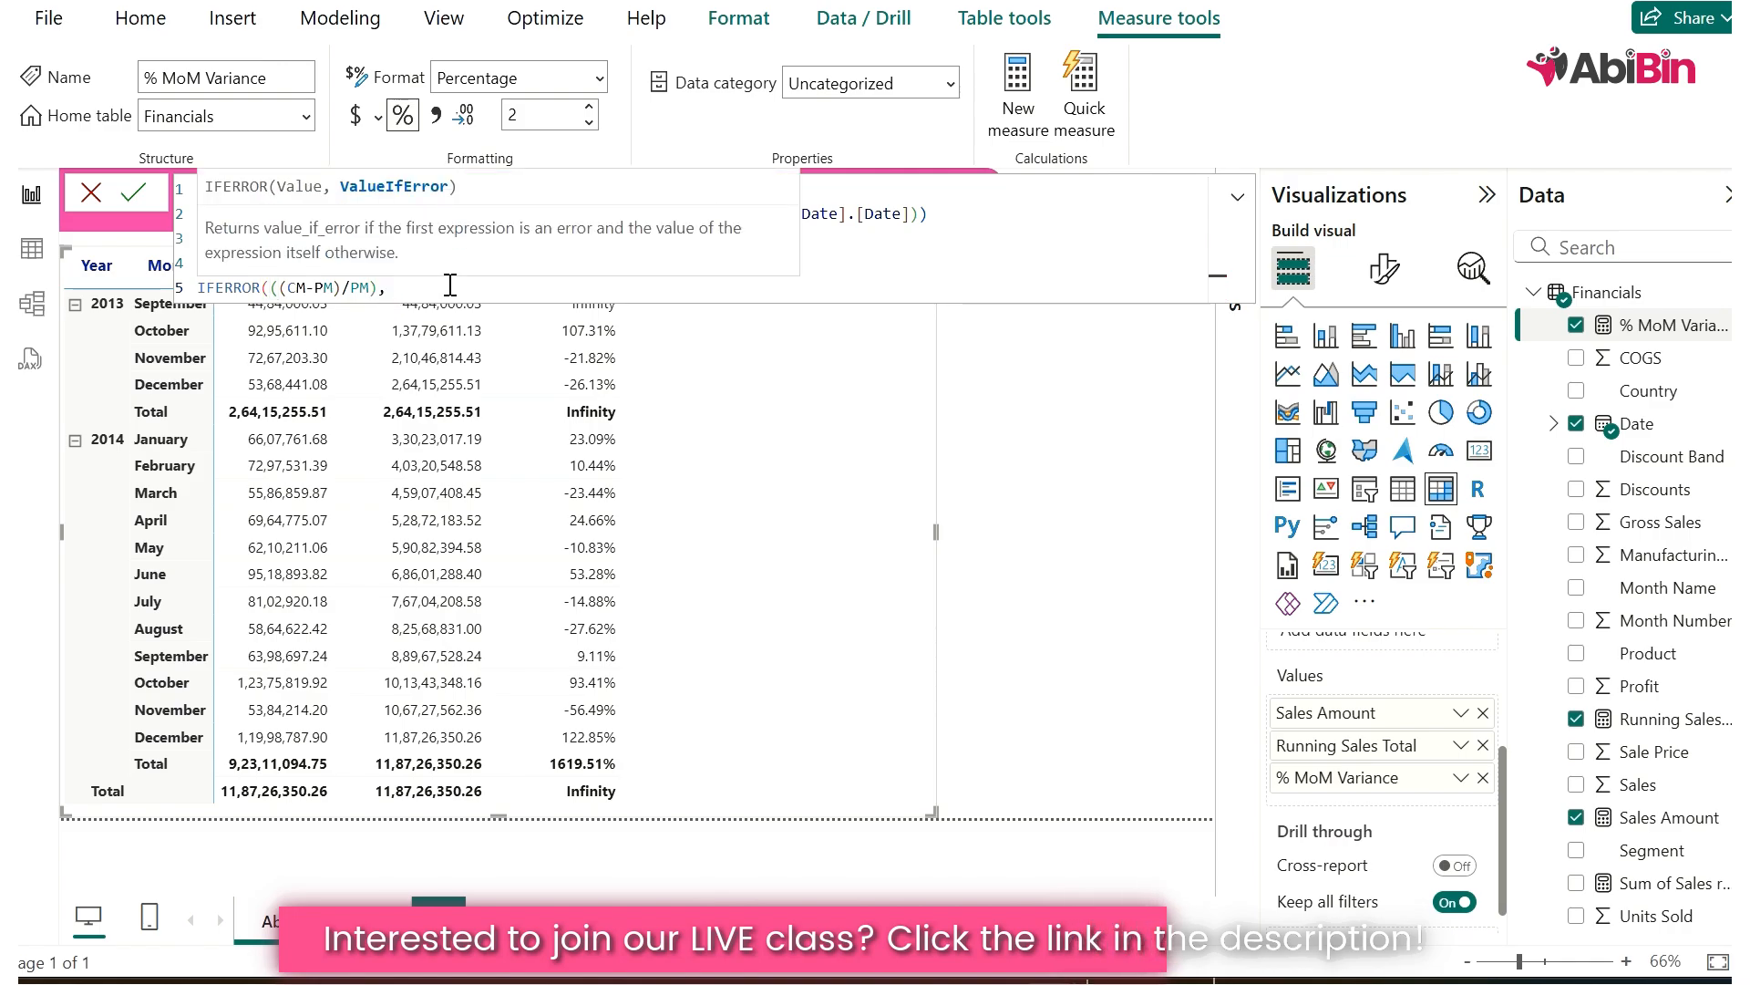
pyautogui.click(278, 287)
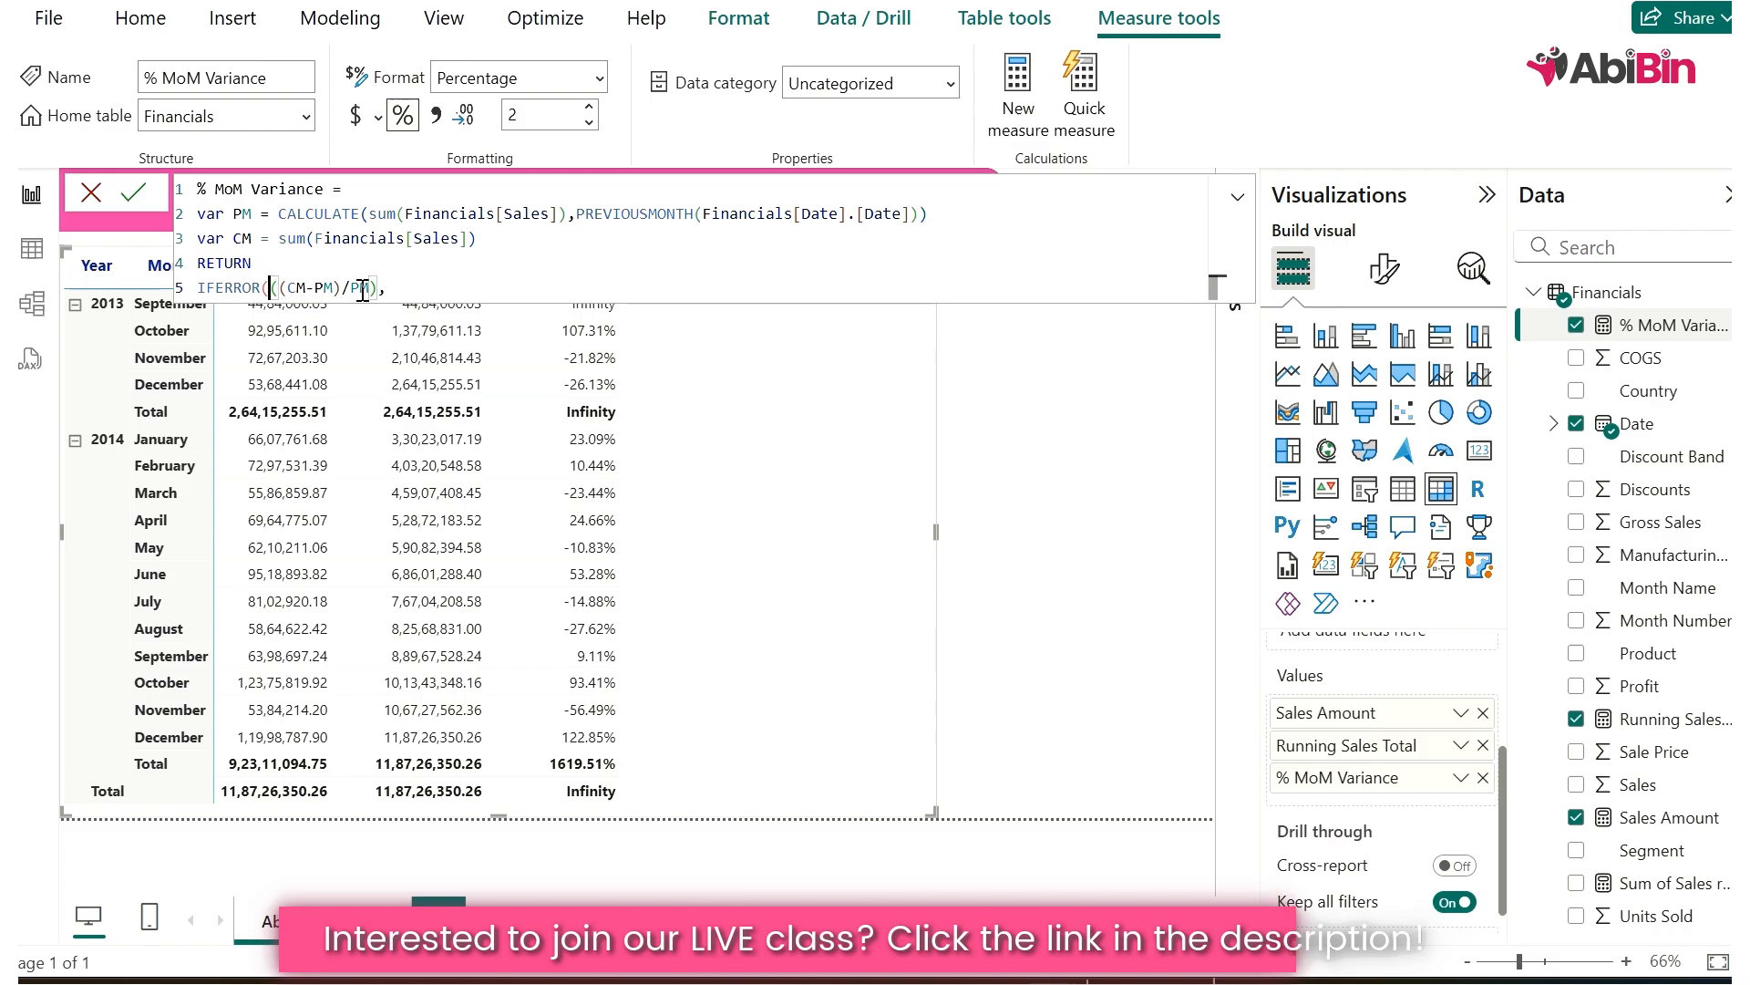
pyautogui.moveTo(376, 288); pyautogui.dragTo(272, 289)
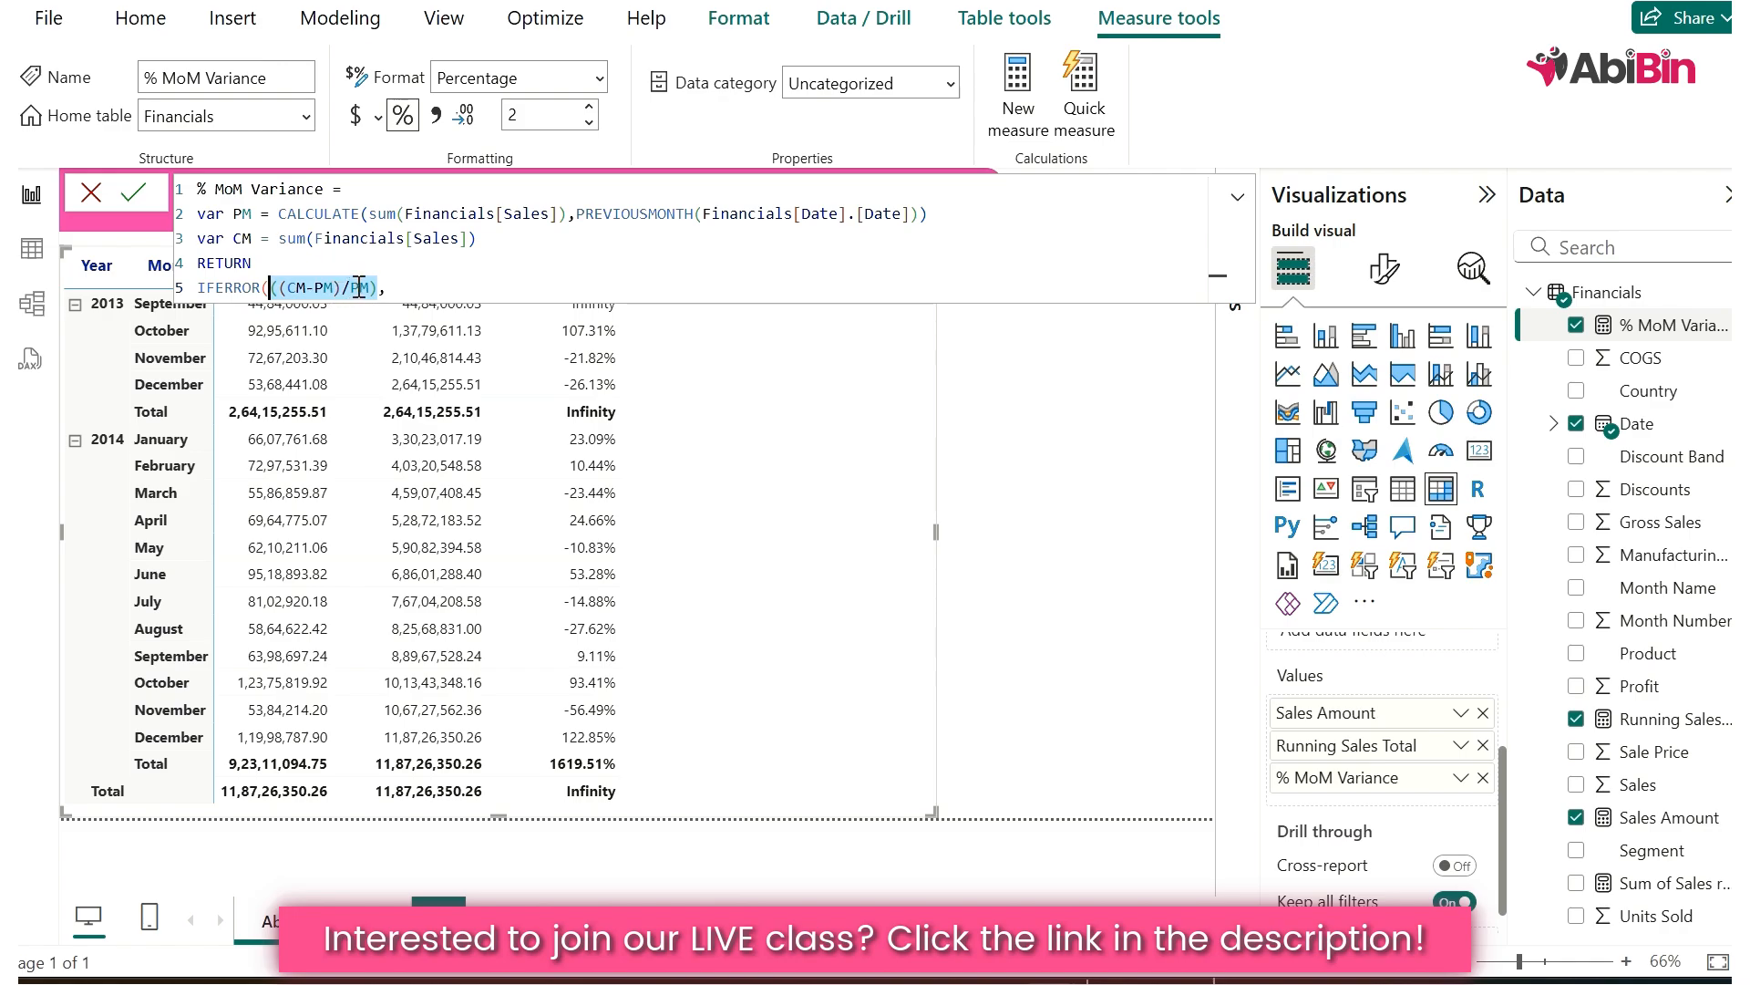
# - Finish the IFERROR function with 0 as the error value, commit the measure and collapse the formula
pyautogui.click(395, 289)
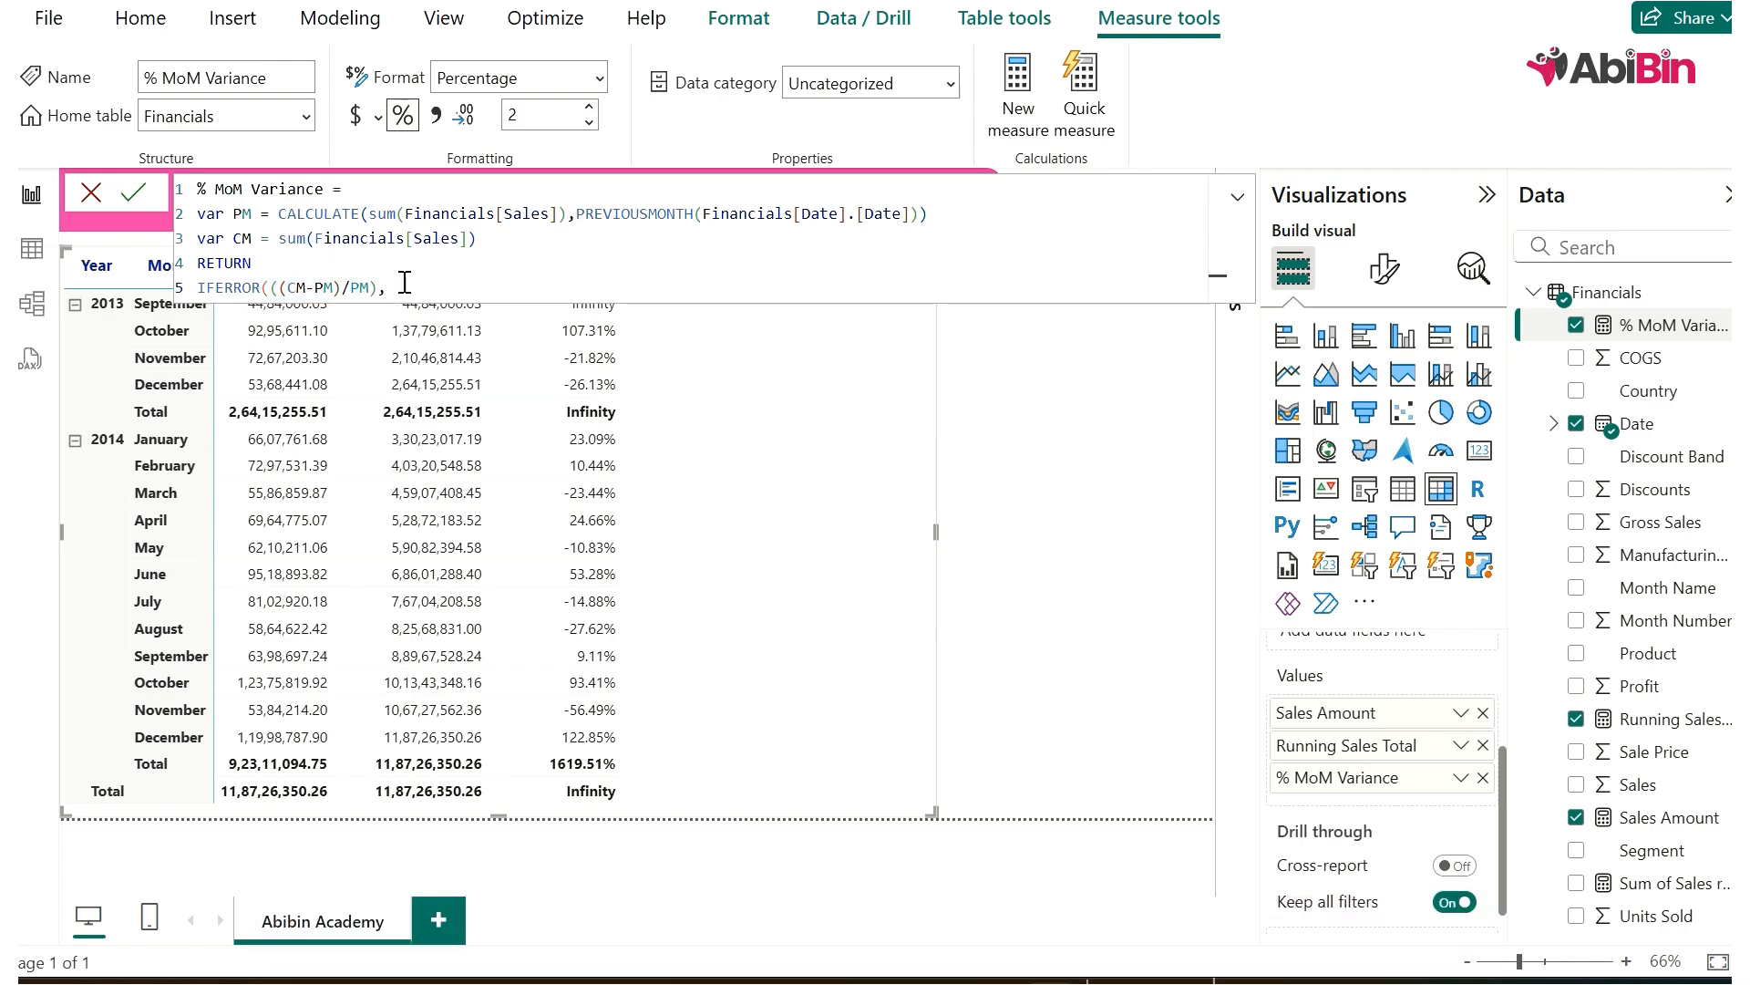
pyautogui.write(')')
pyautogui.click(133, 192)
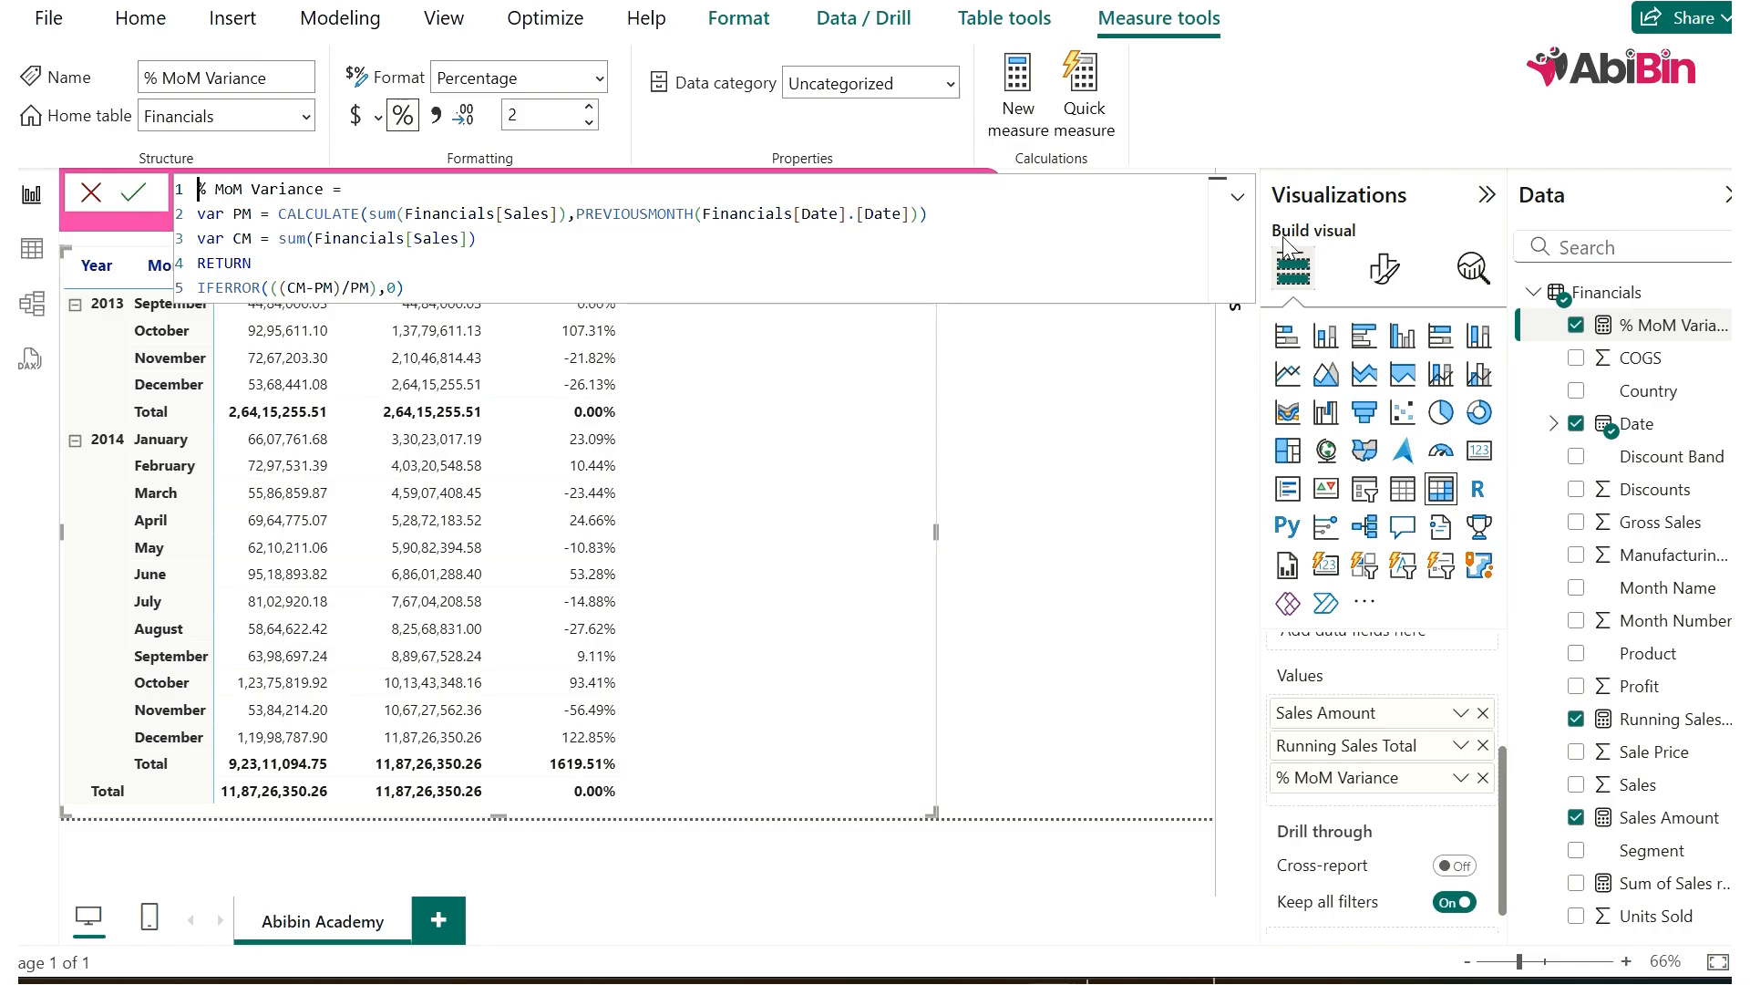
pyautogui.click(1238, 197)
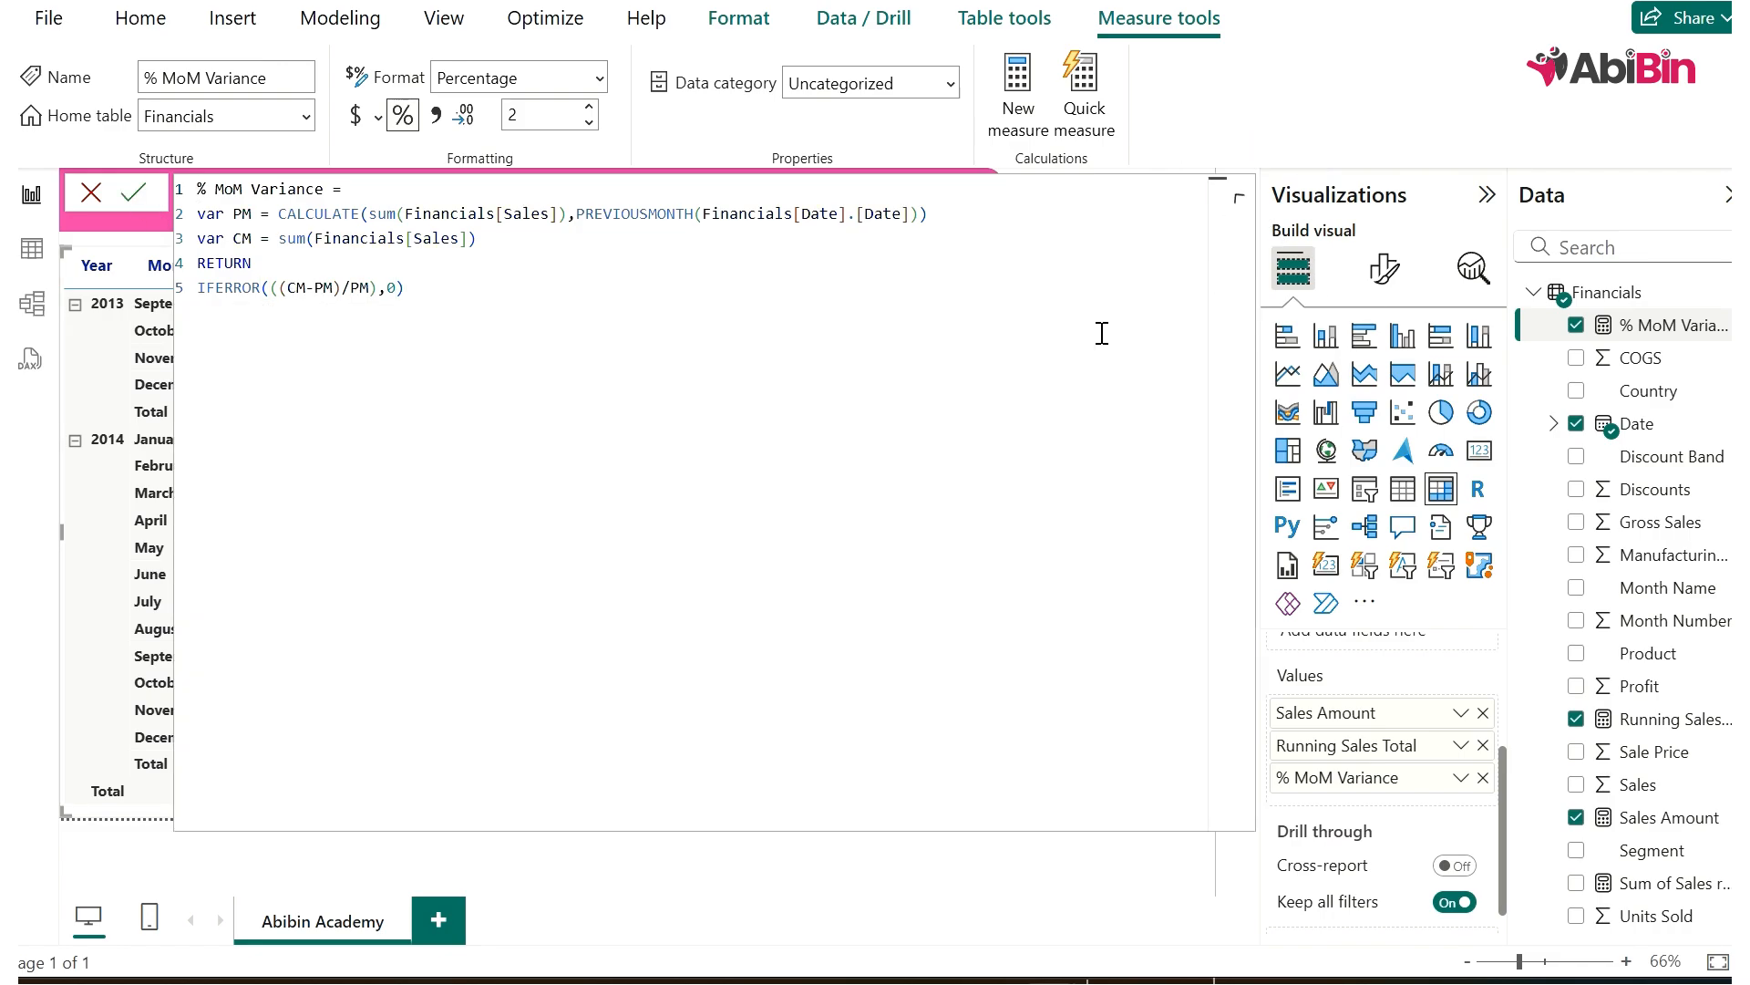
pyautogui.click(1238, 201)
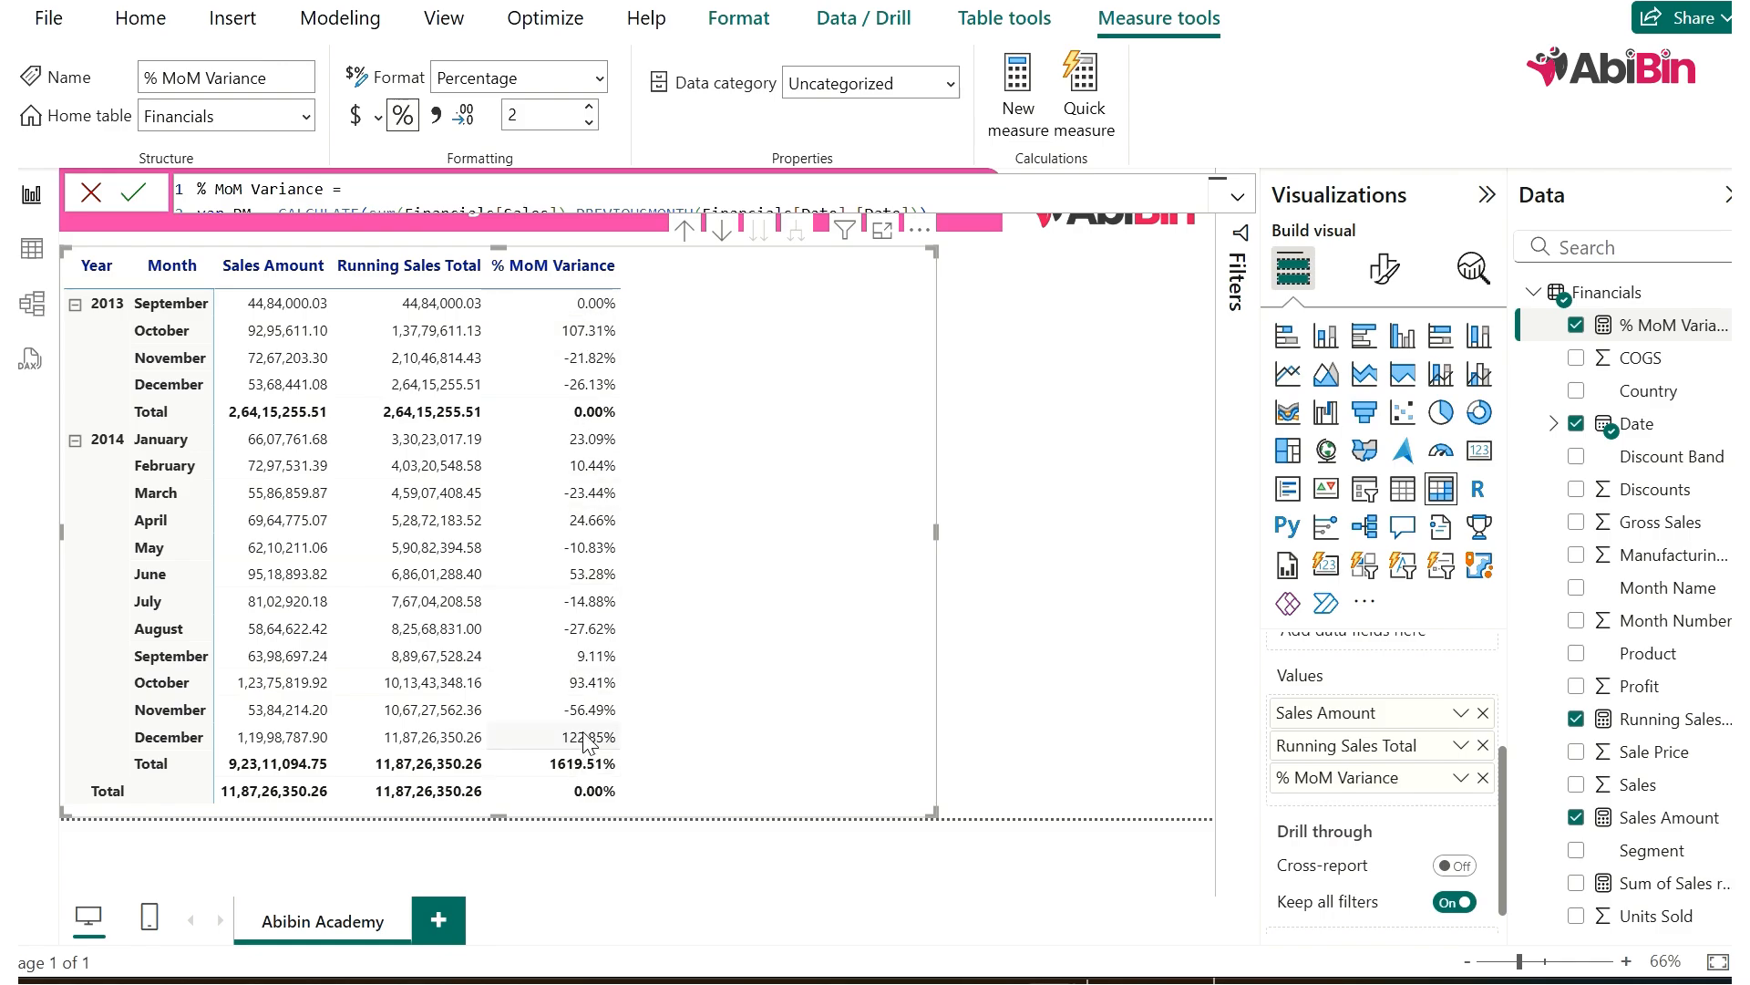
# - Create a new measure in the Financials table named BG Color and start its formula with an IF function
pyautogui.click(1011, 345)
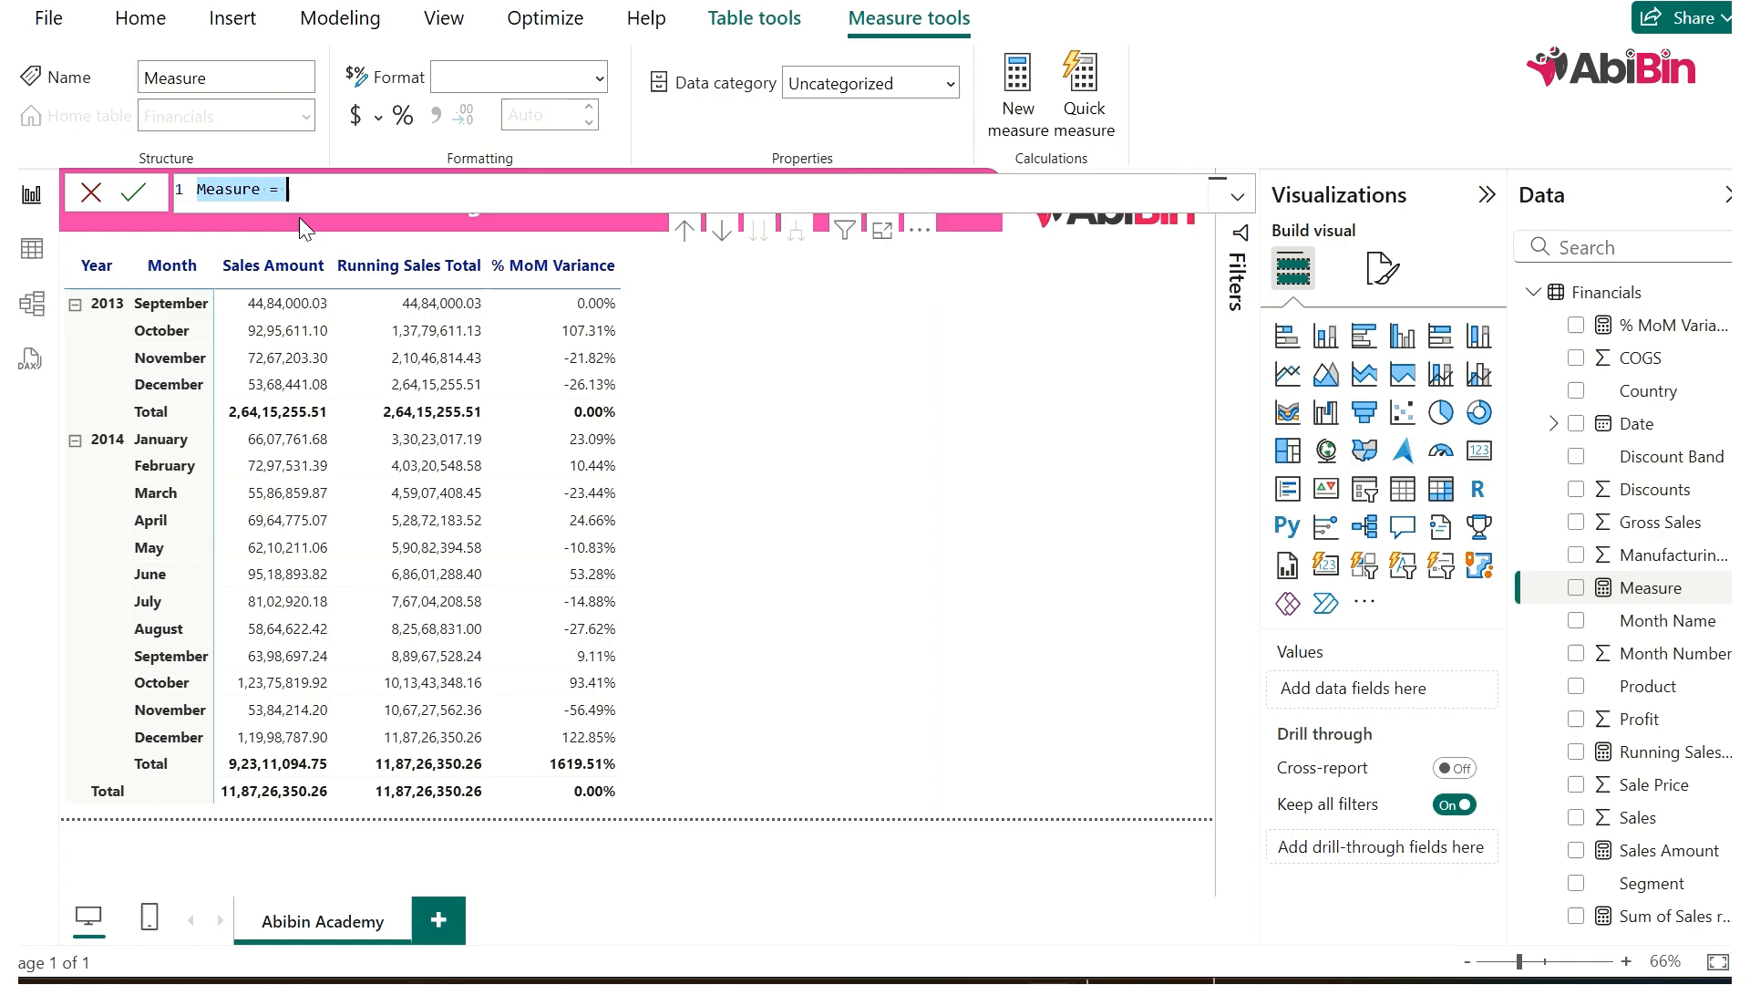
pyautogui.moveTo(265, 190); pyautogui.dragTo(171, 204)
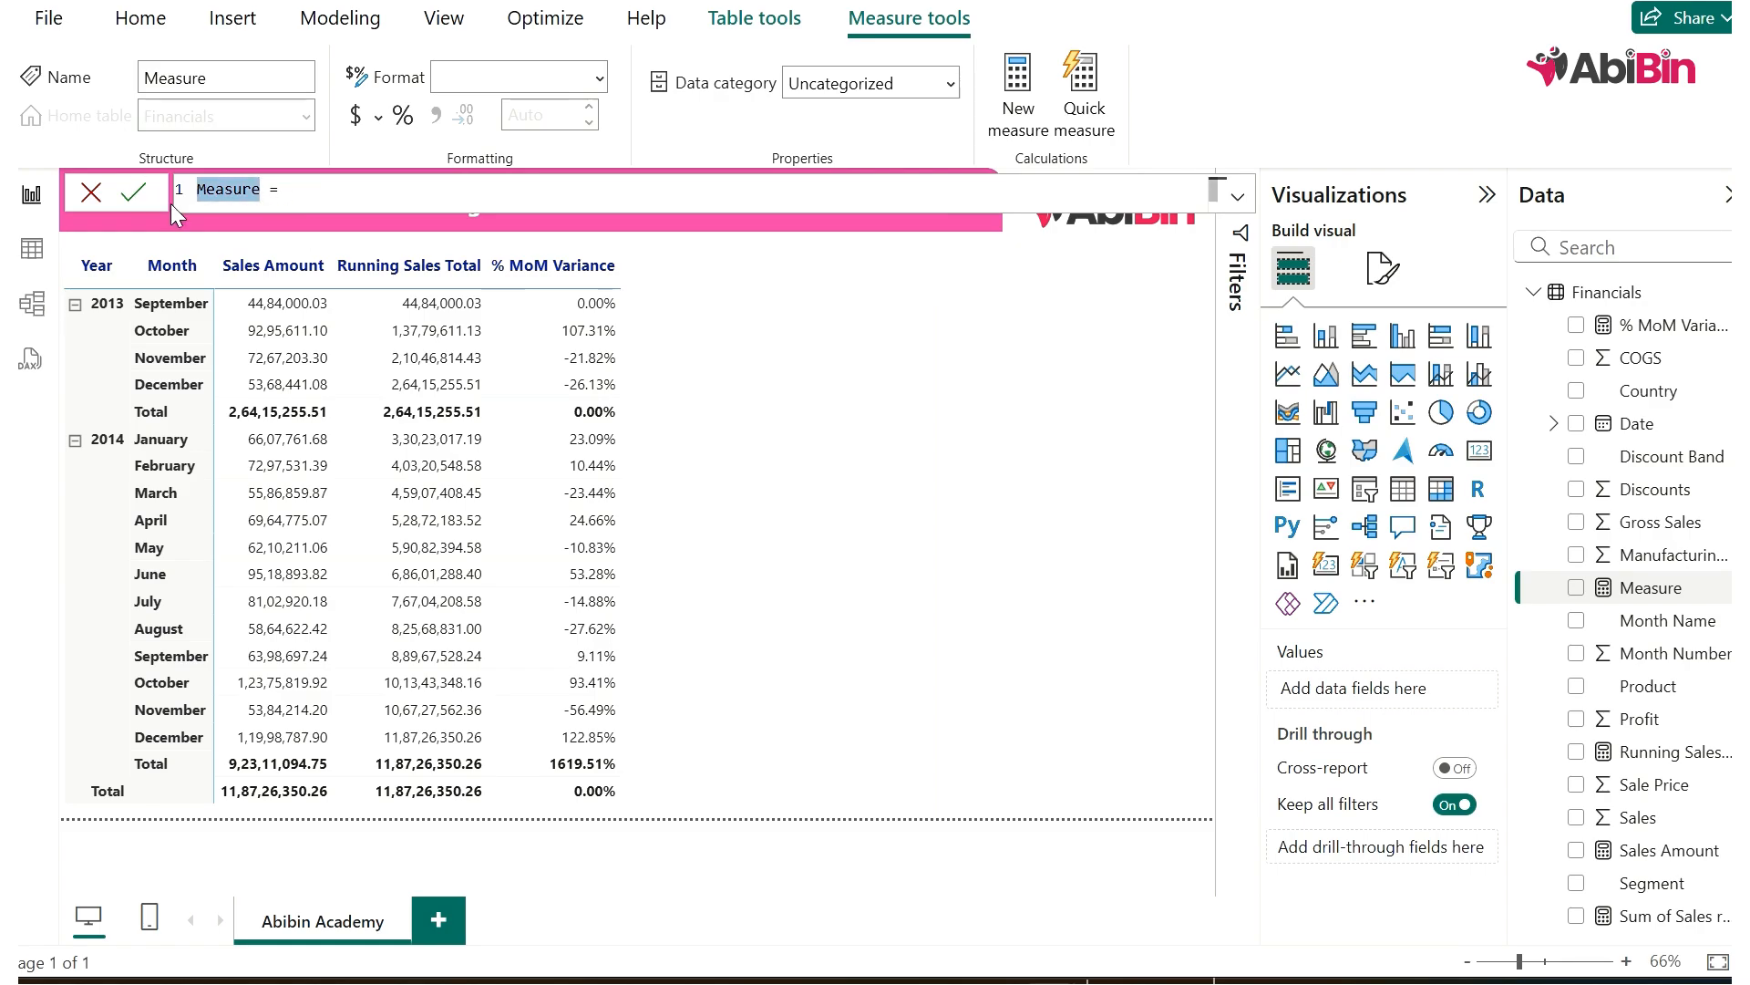
pyautogui.write('BG')
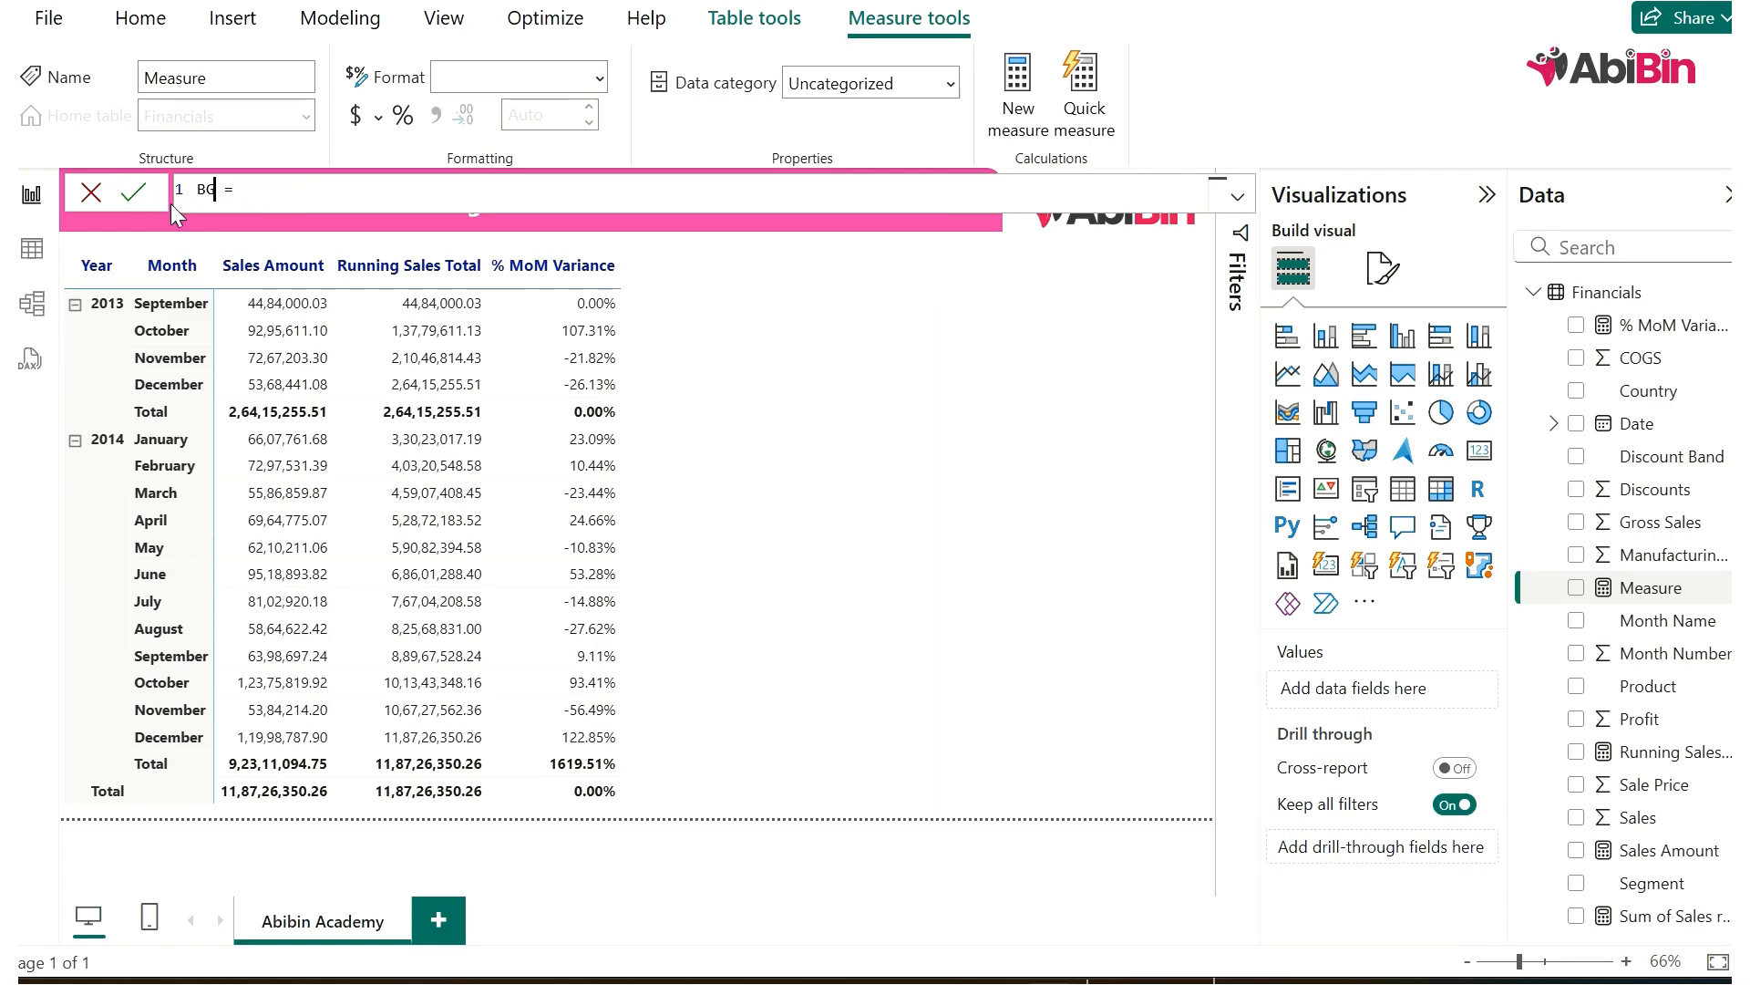
pyautogui.write(' Color = IF(')
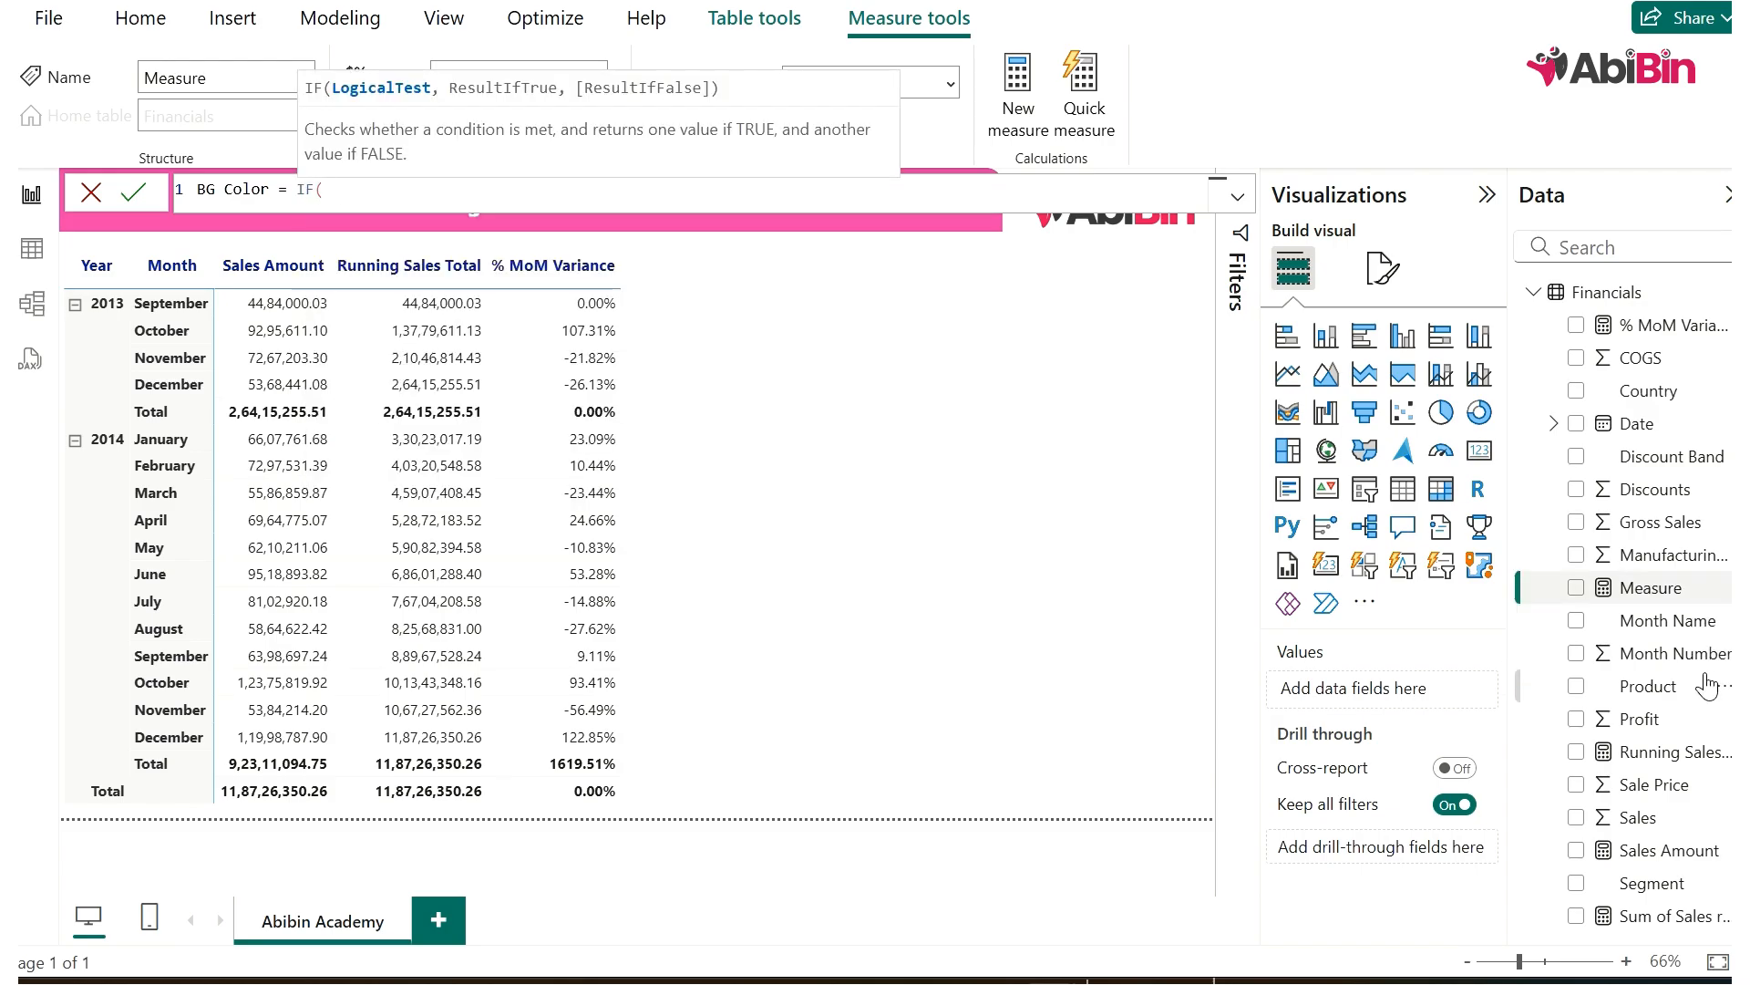
# - Complete the BG Color formula to return "Red" when [% MoM Variance] is below 0 and "Green" otherwise, and commit the measure
pyautogui.write('%')
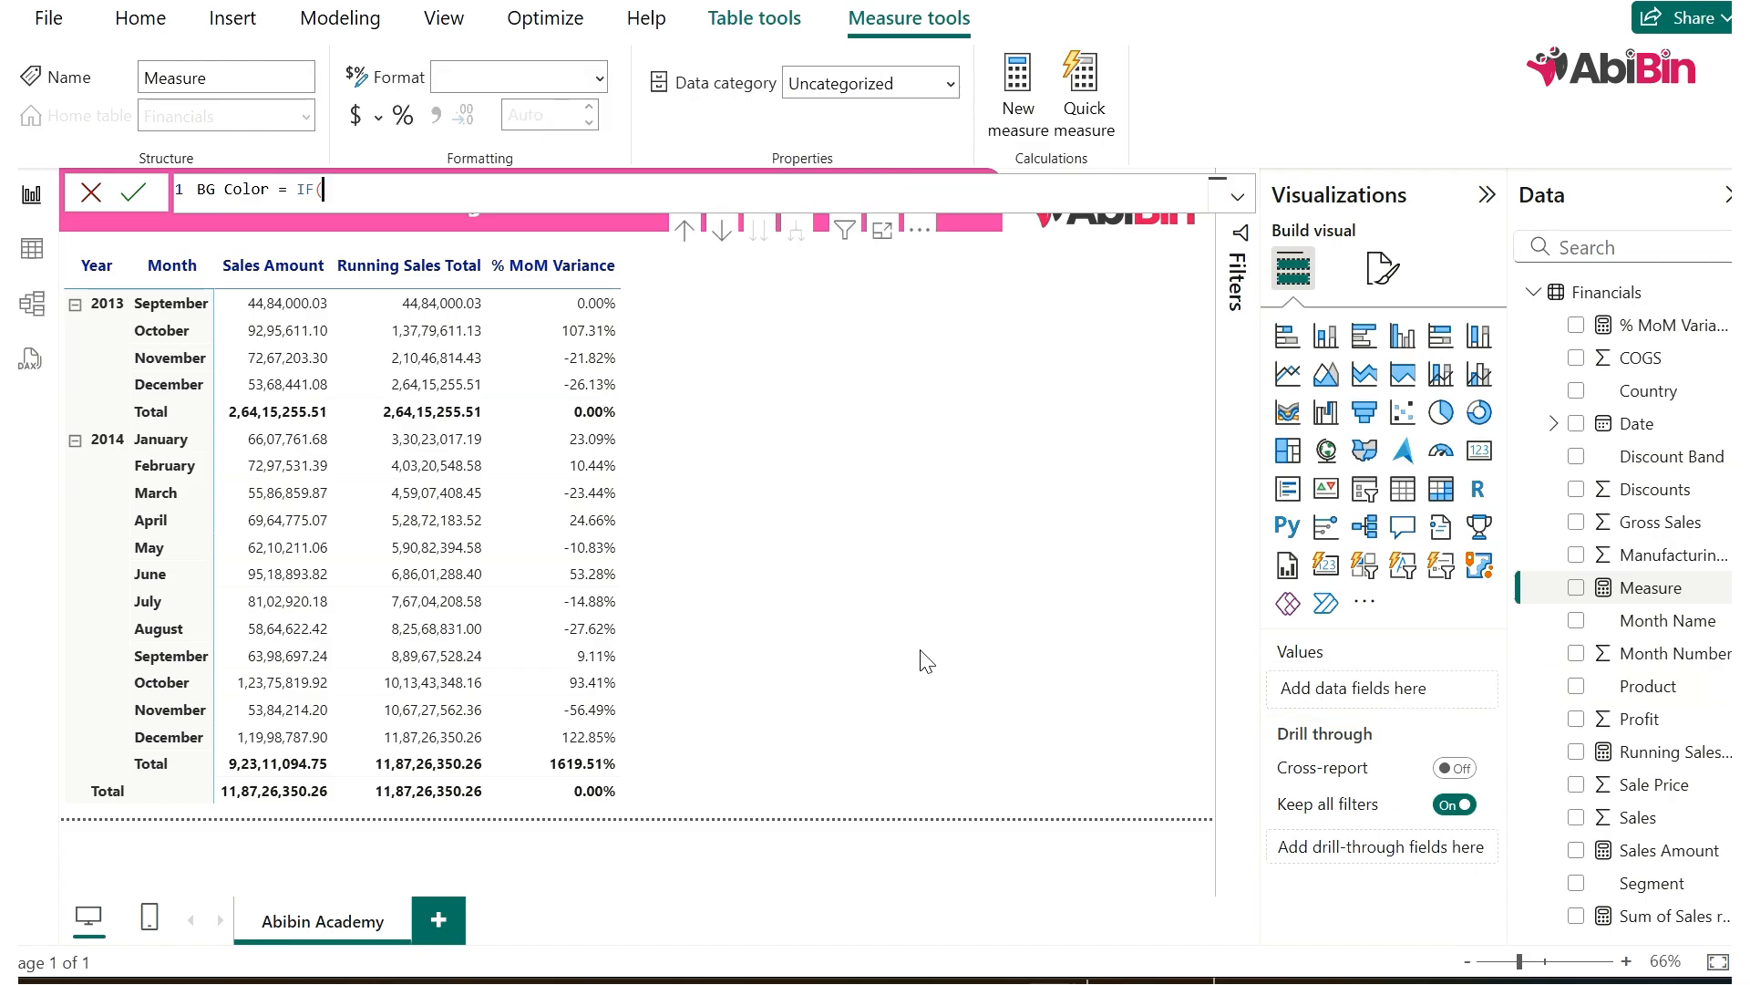
pyautogui.write('%mom')
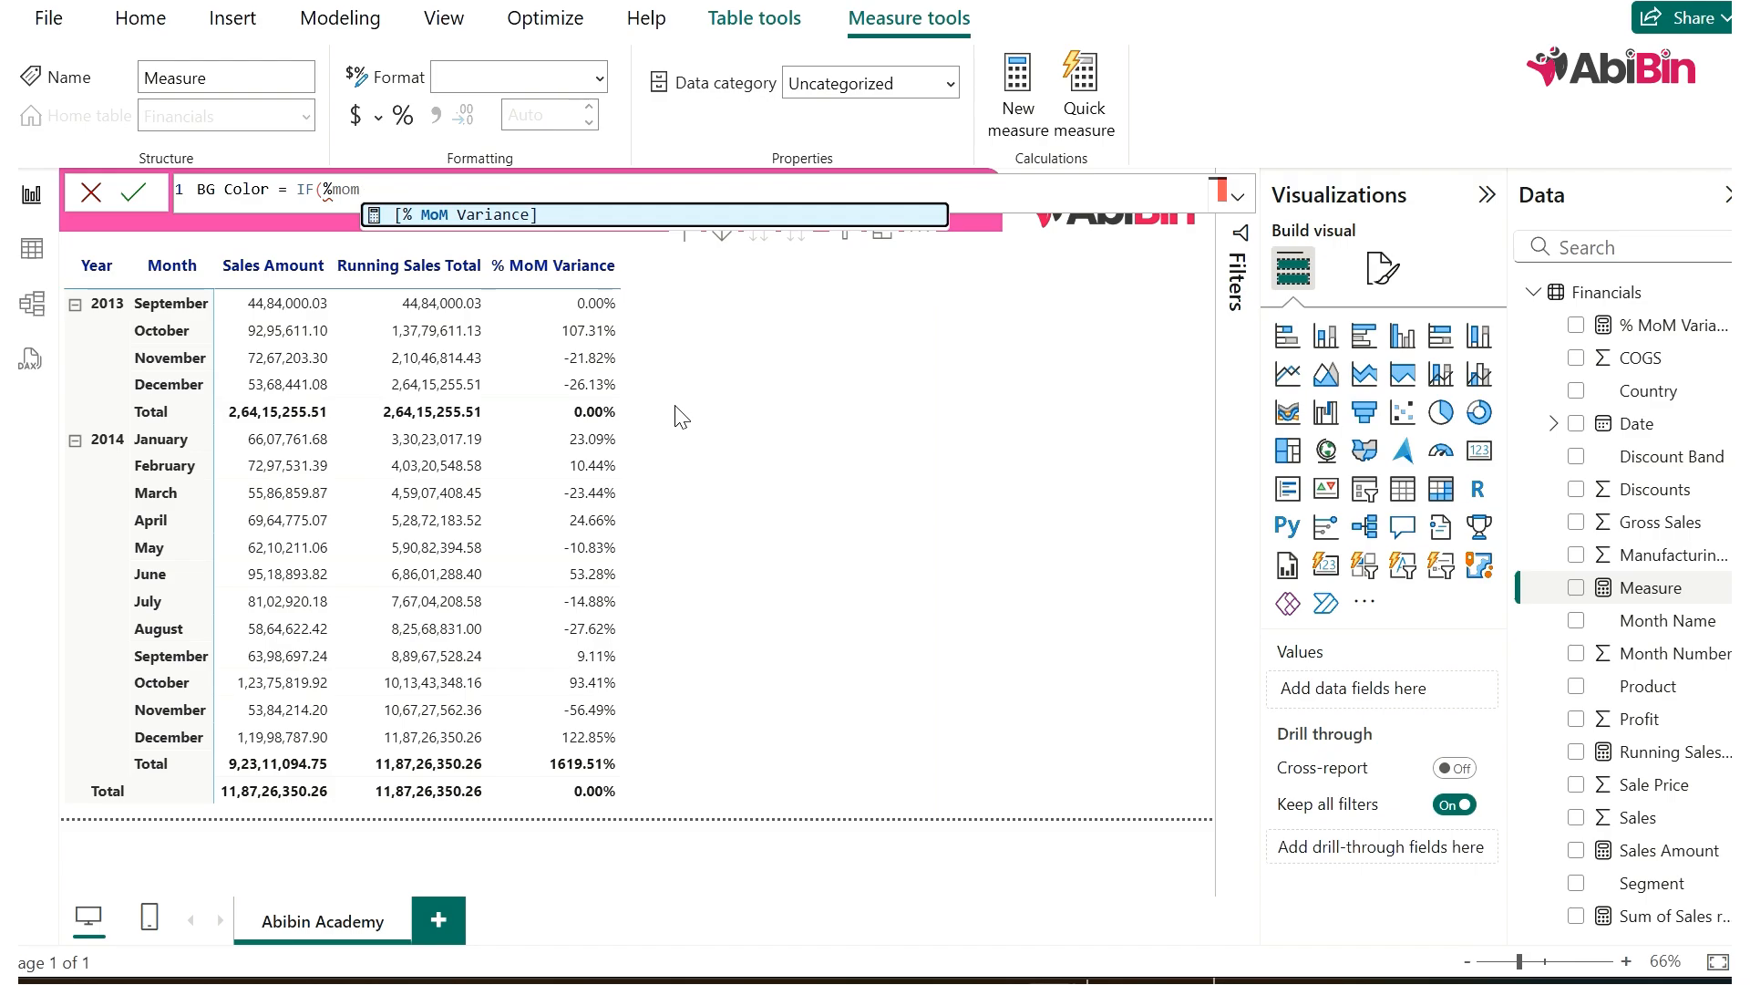
pyautogui.press('Tab')
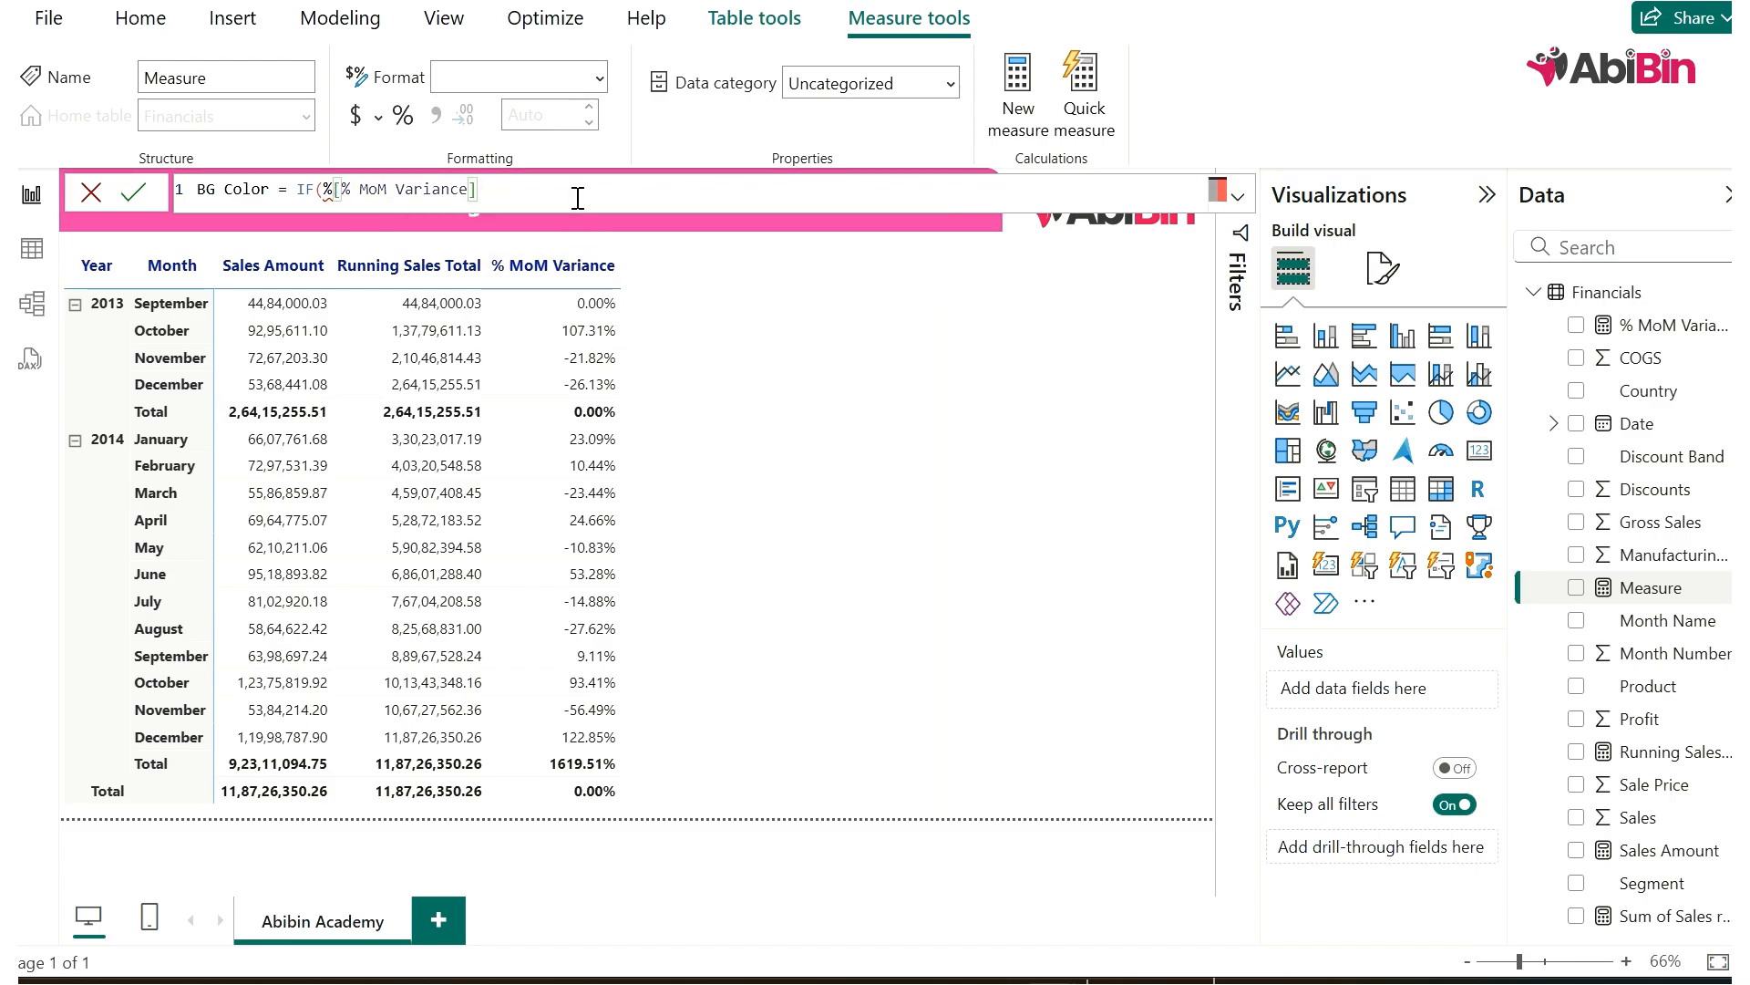
pyautogui.write('<0,"Red"')
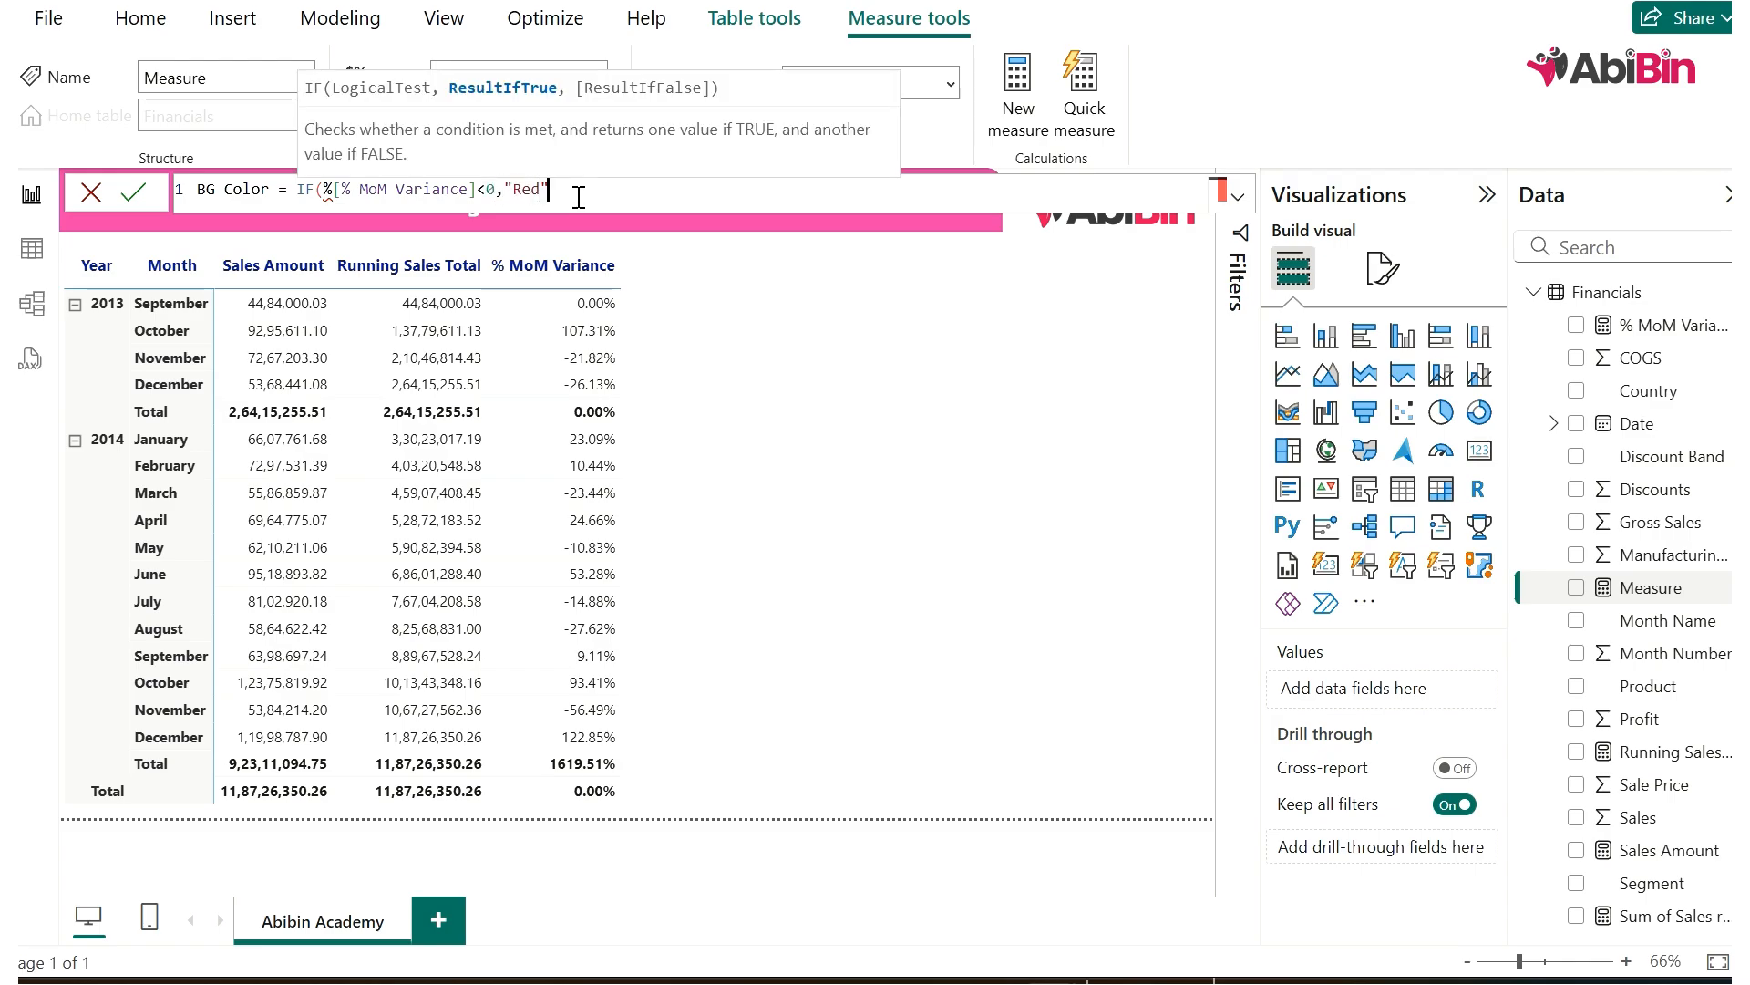
pyautogui.write(',"G')
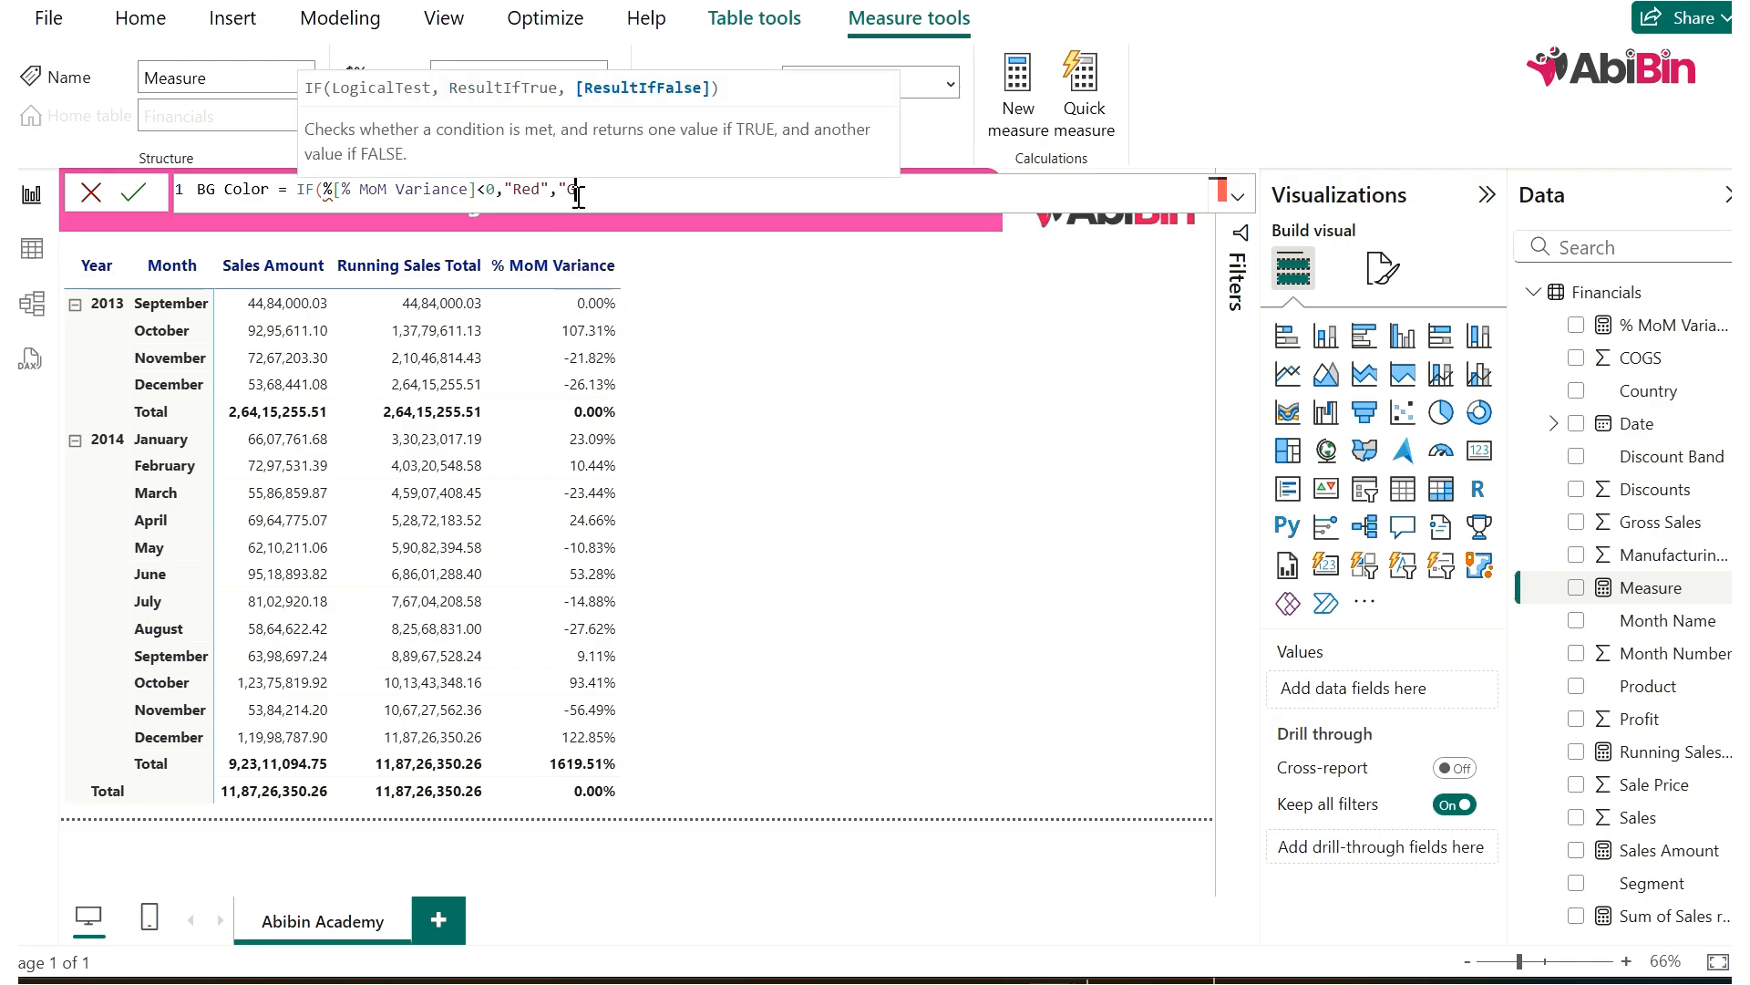
pyautogui.write('reen")')
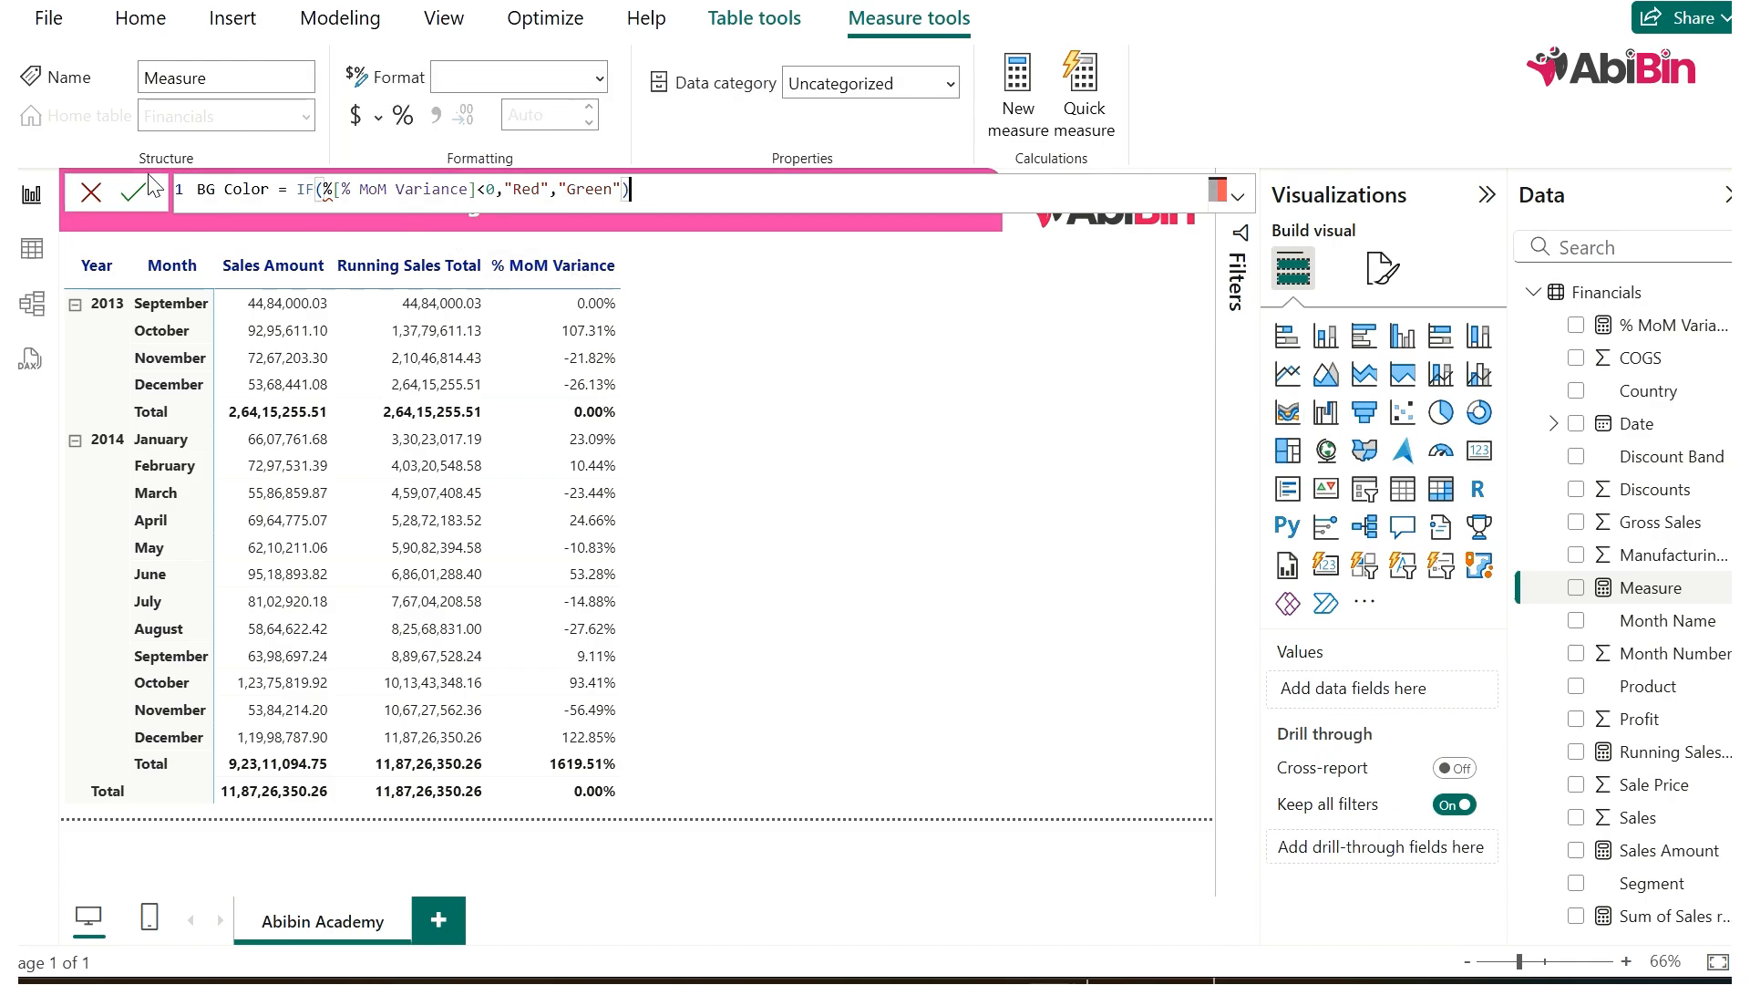
pyautogui.click(133, 192)
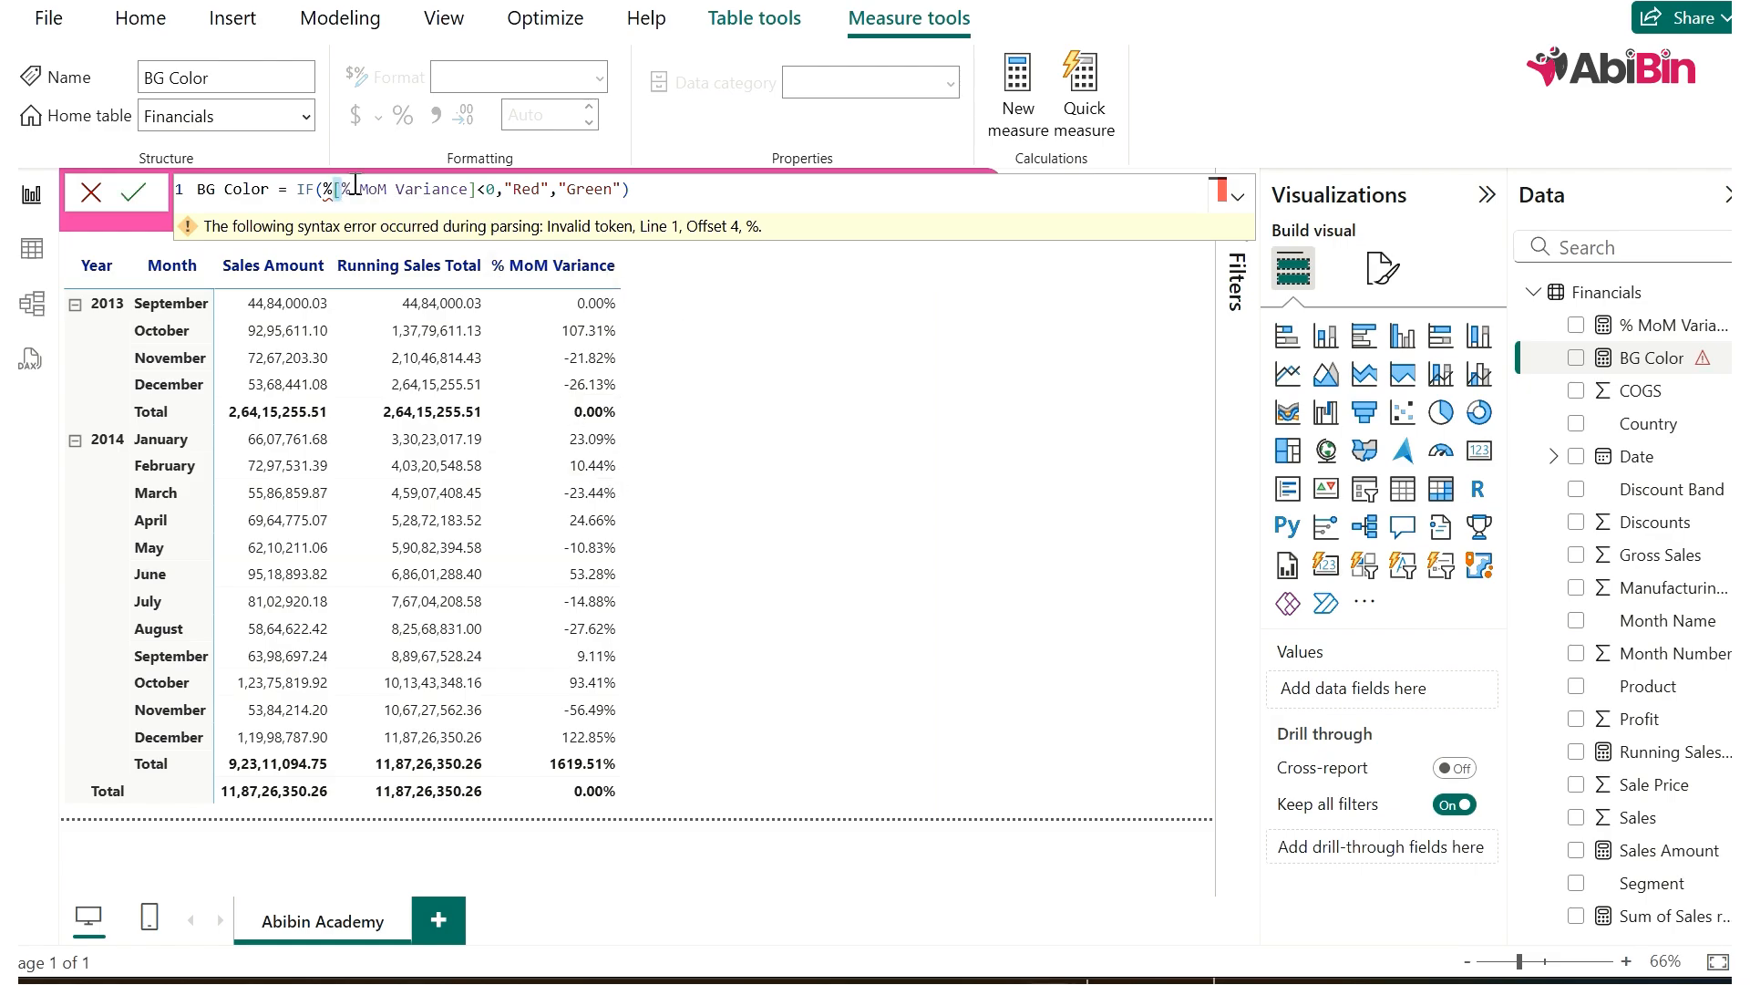
# - Remove the stray percent sign before [% MoM Variance] in the BG Color formula and commit the measure again
pyautogui.press('BackSpace')
pyautogui.press('BackSpace')
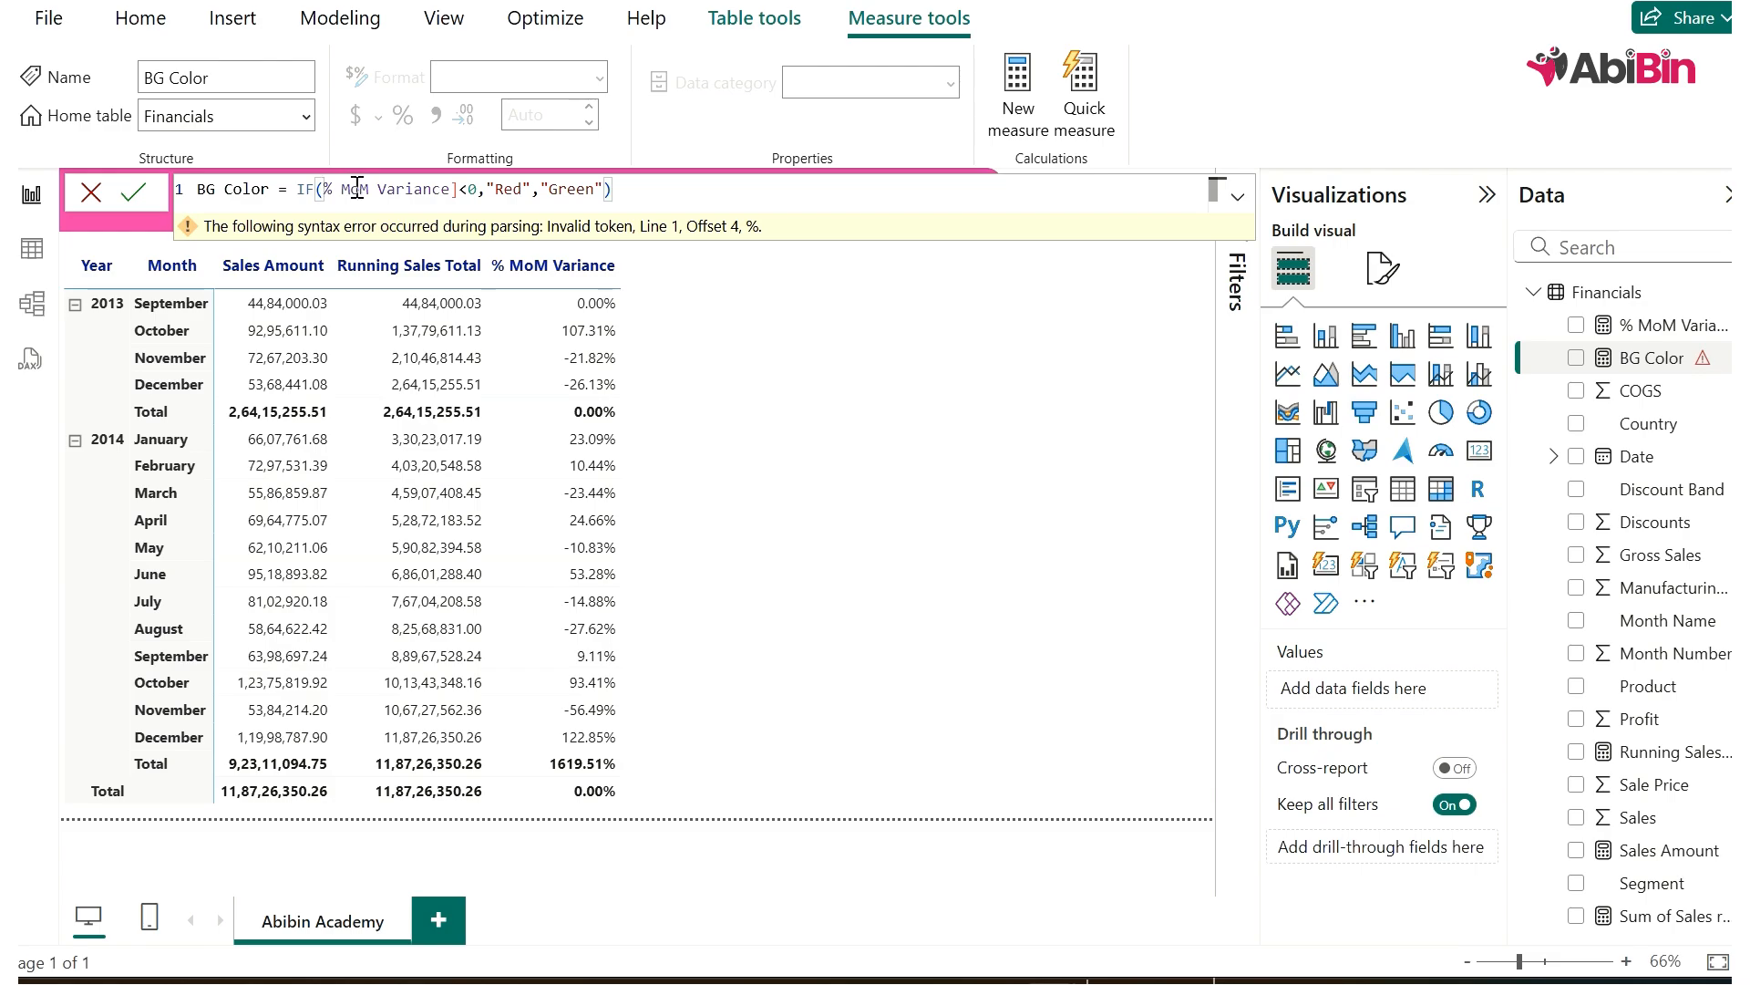
pyautogui.write('[')
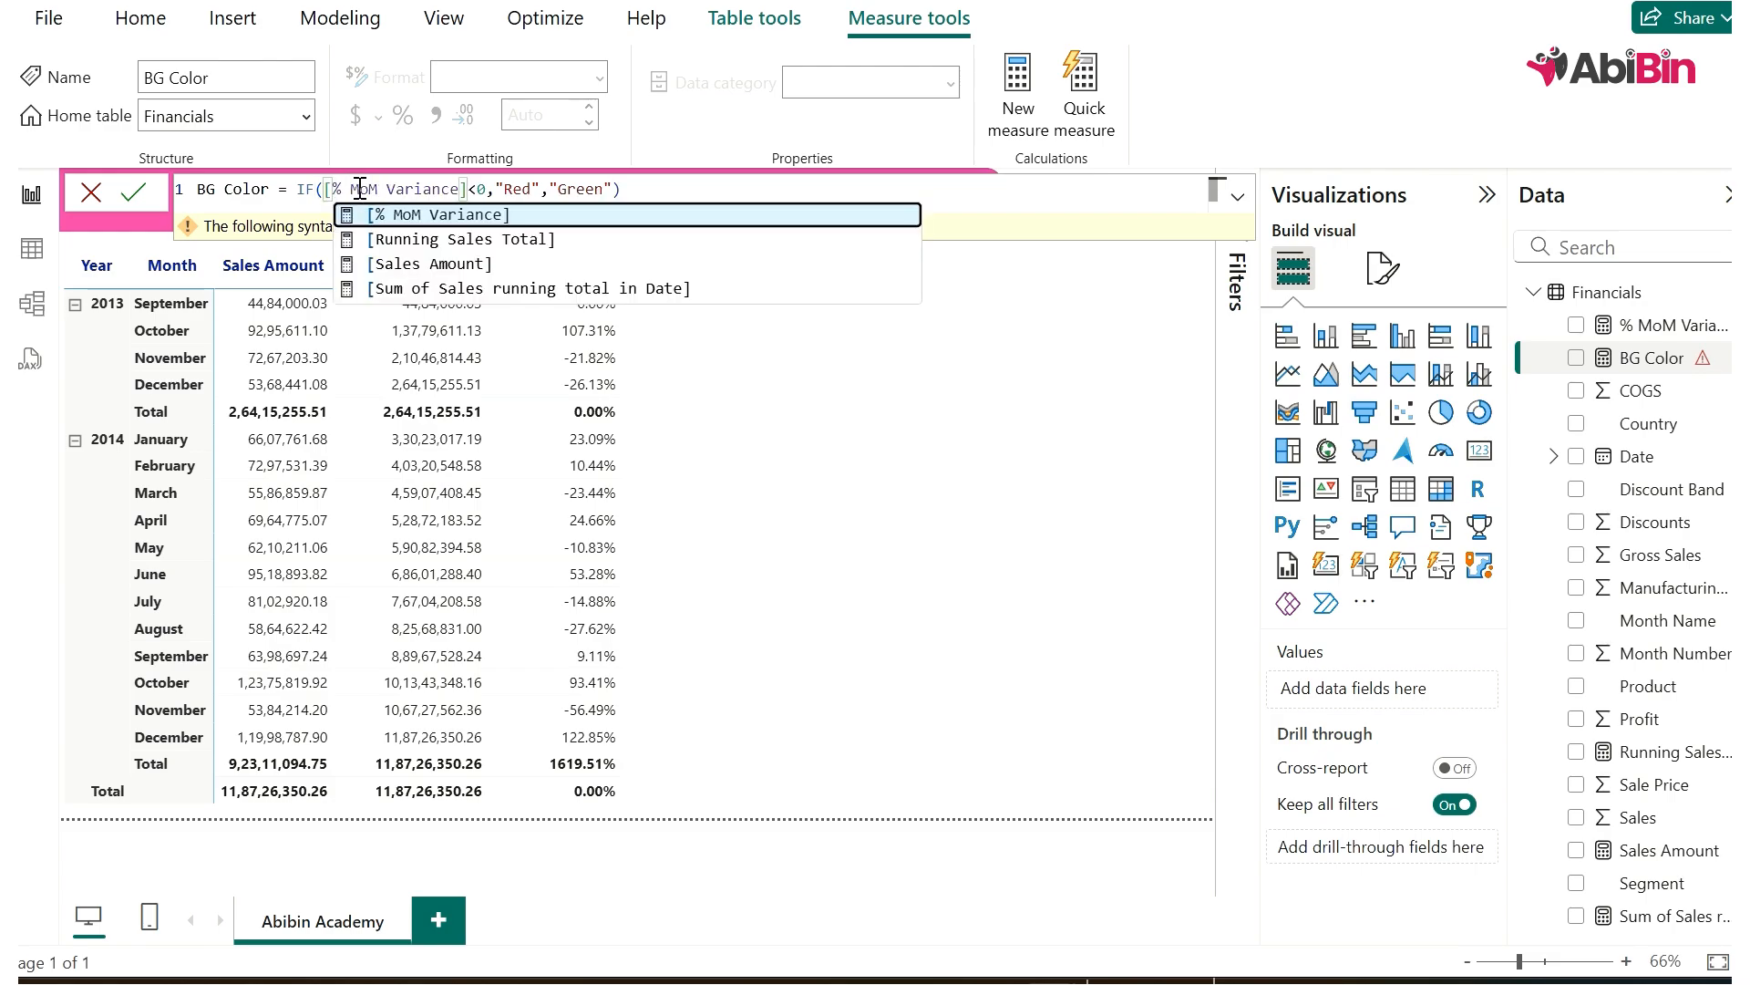
pyautogui.press('Escape')
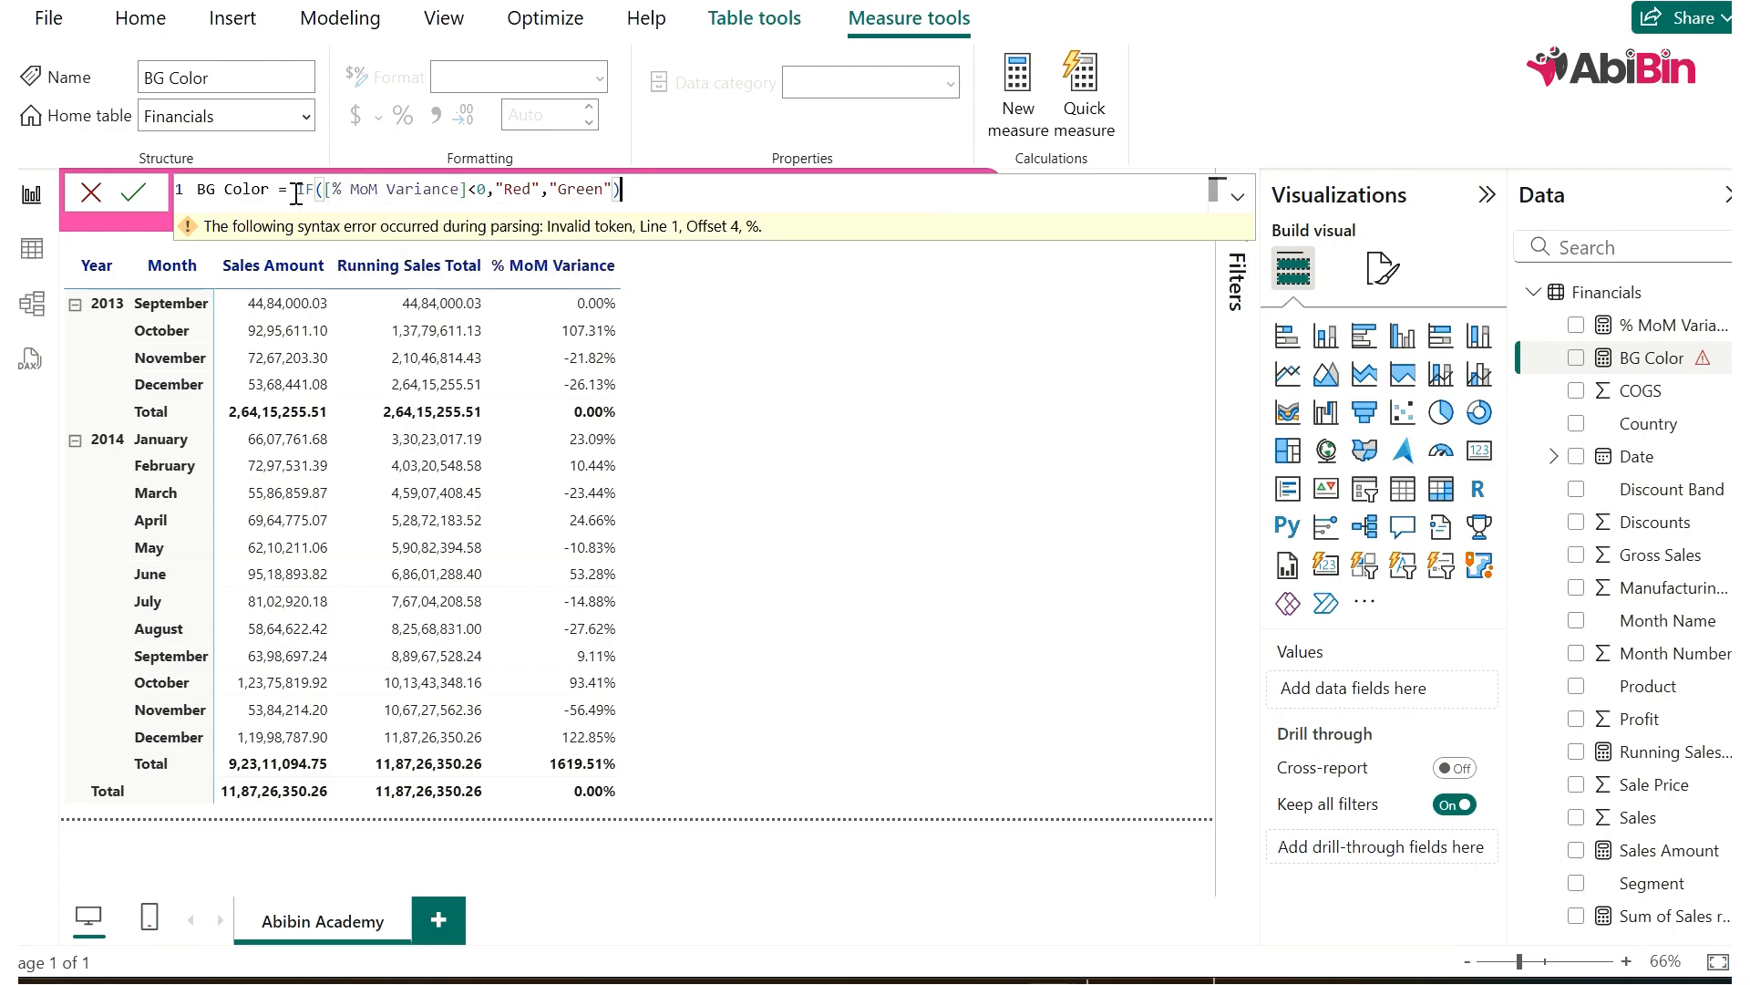
pyautogui.click(133, 193)
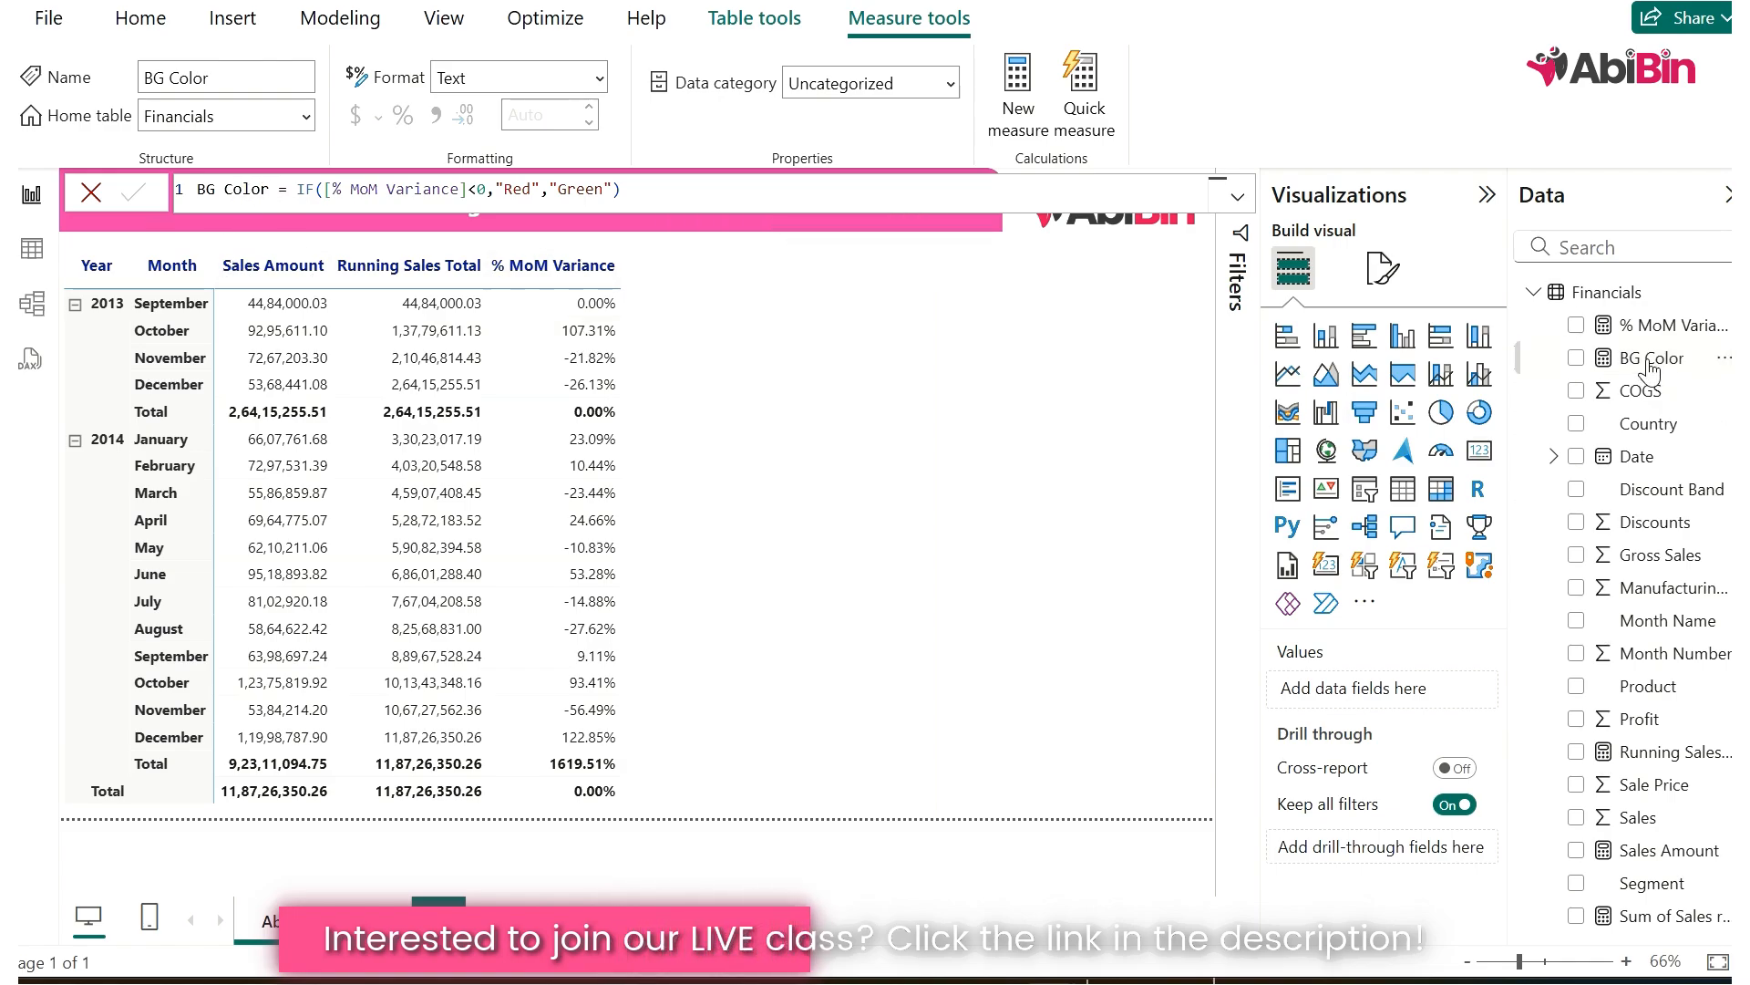
# - Select the matrix and set its cell elements formatting to apply to the % MoM Variance series
pyautogui.click(812, 319)
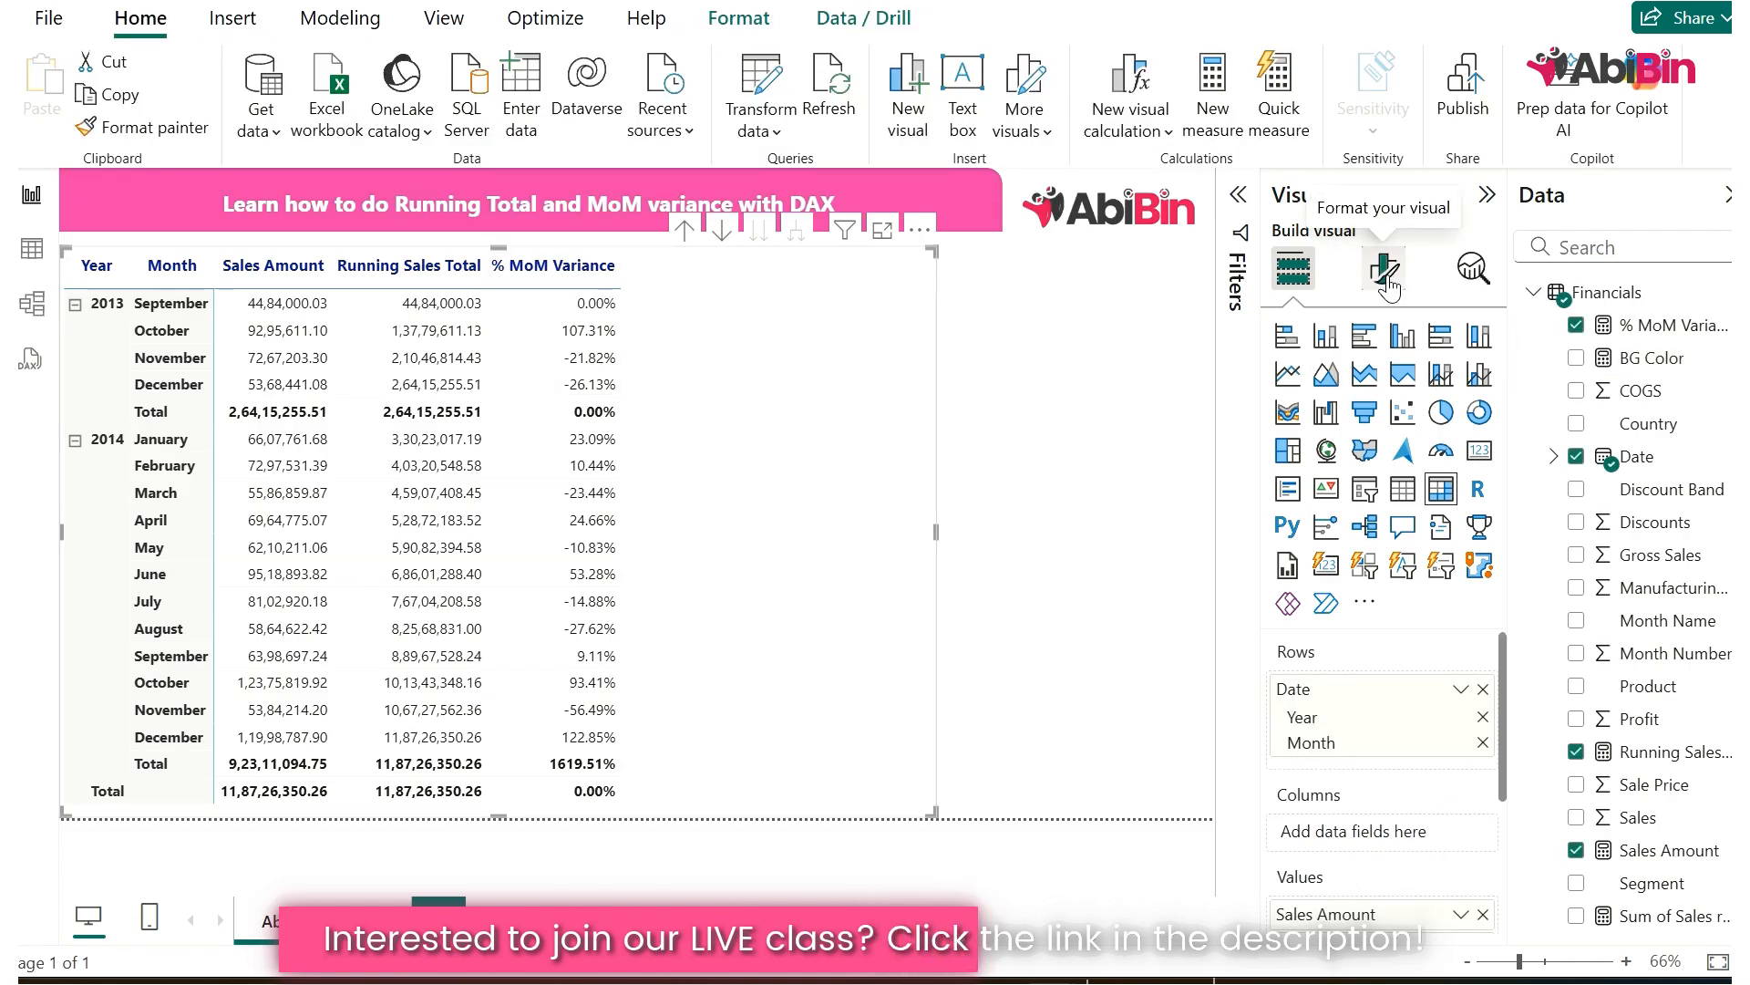
pyautogui.scroll(-5, 1395, 639)
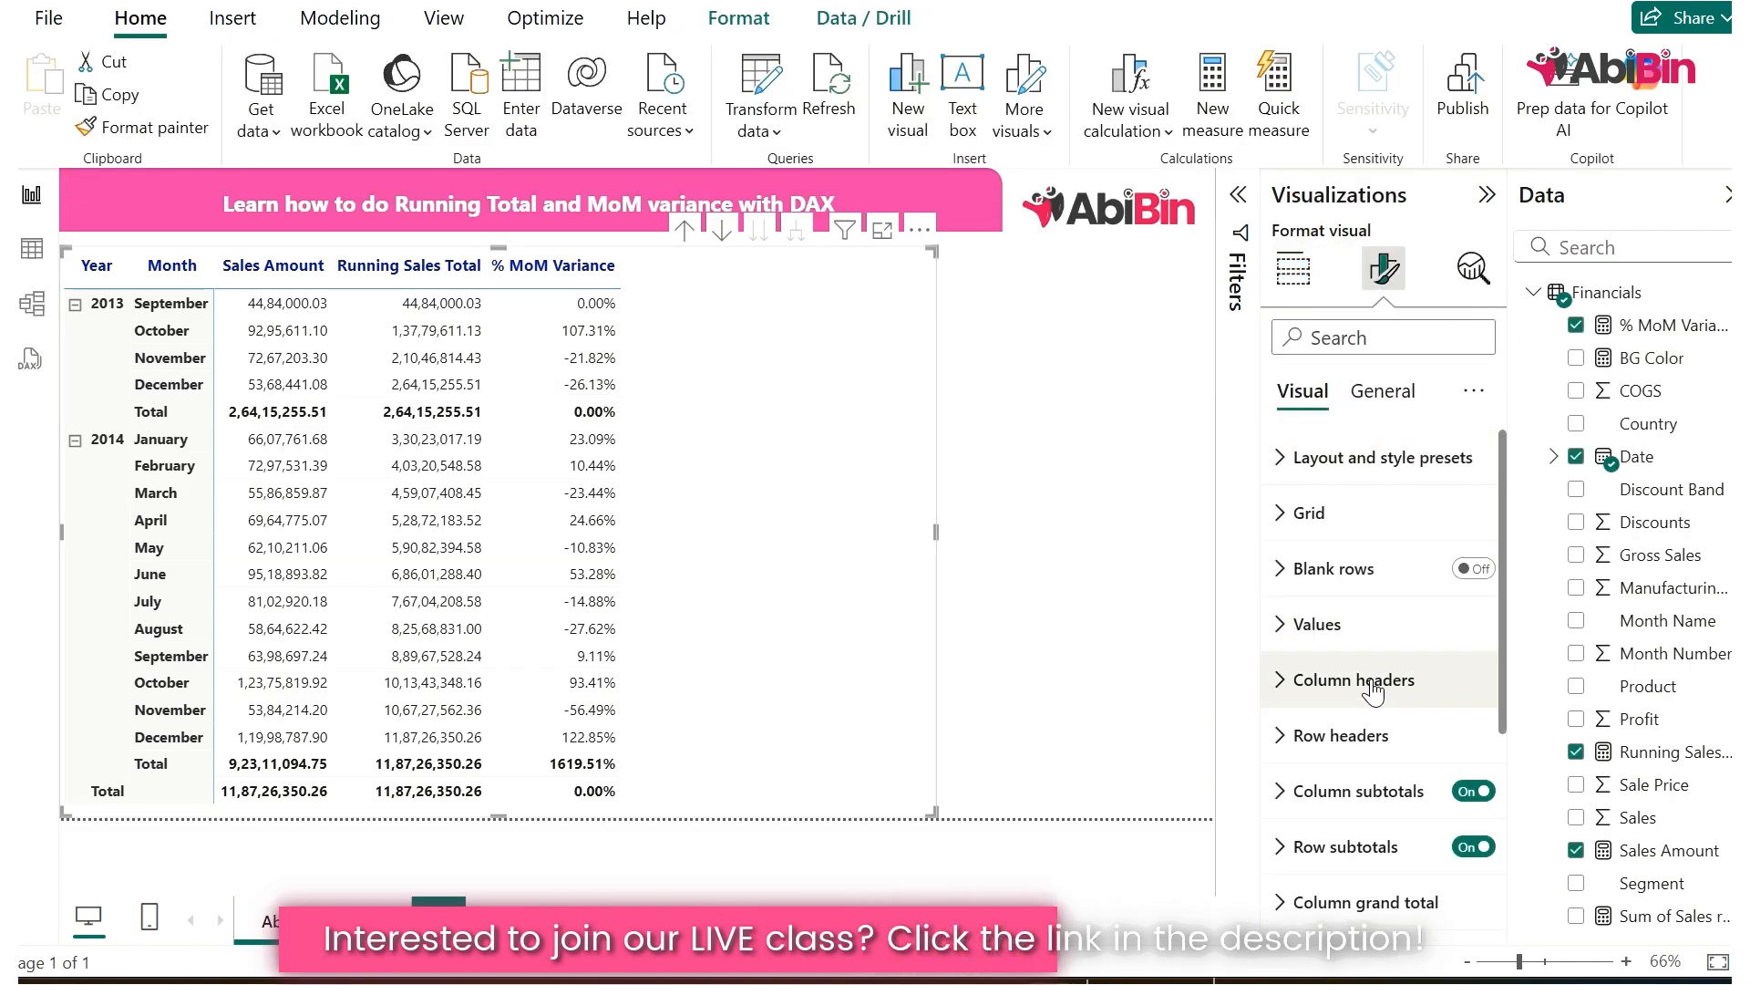
pyautogui.click(1357, 749)
pyautogui.scroll(-3, 1358, 758)
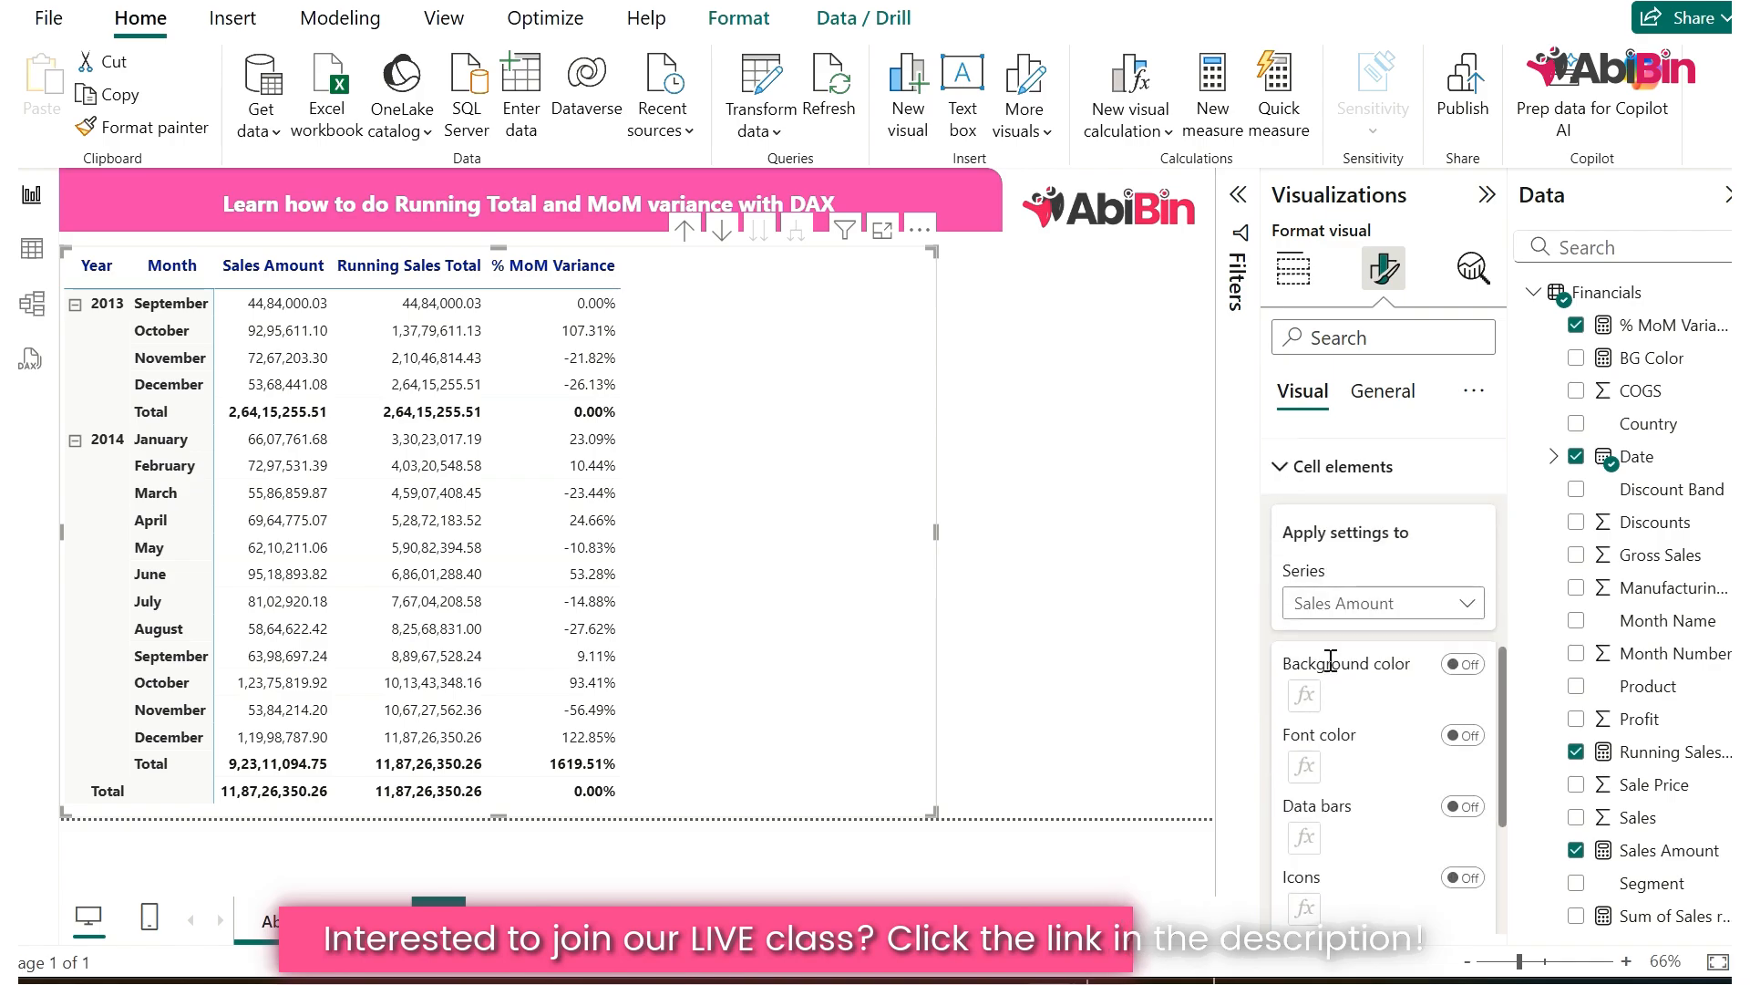
pyautogui.click(1381, 603)
pyautogui.click(1360, 704)
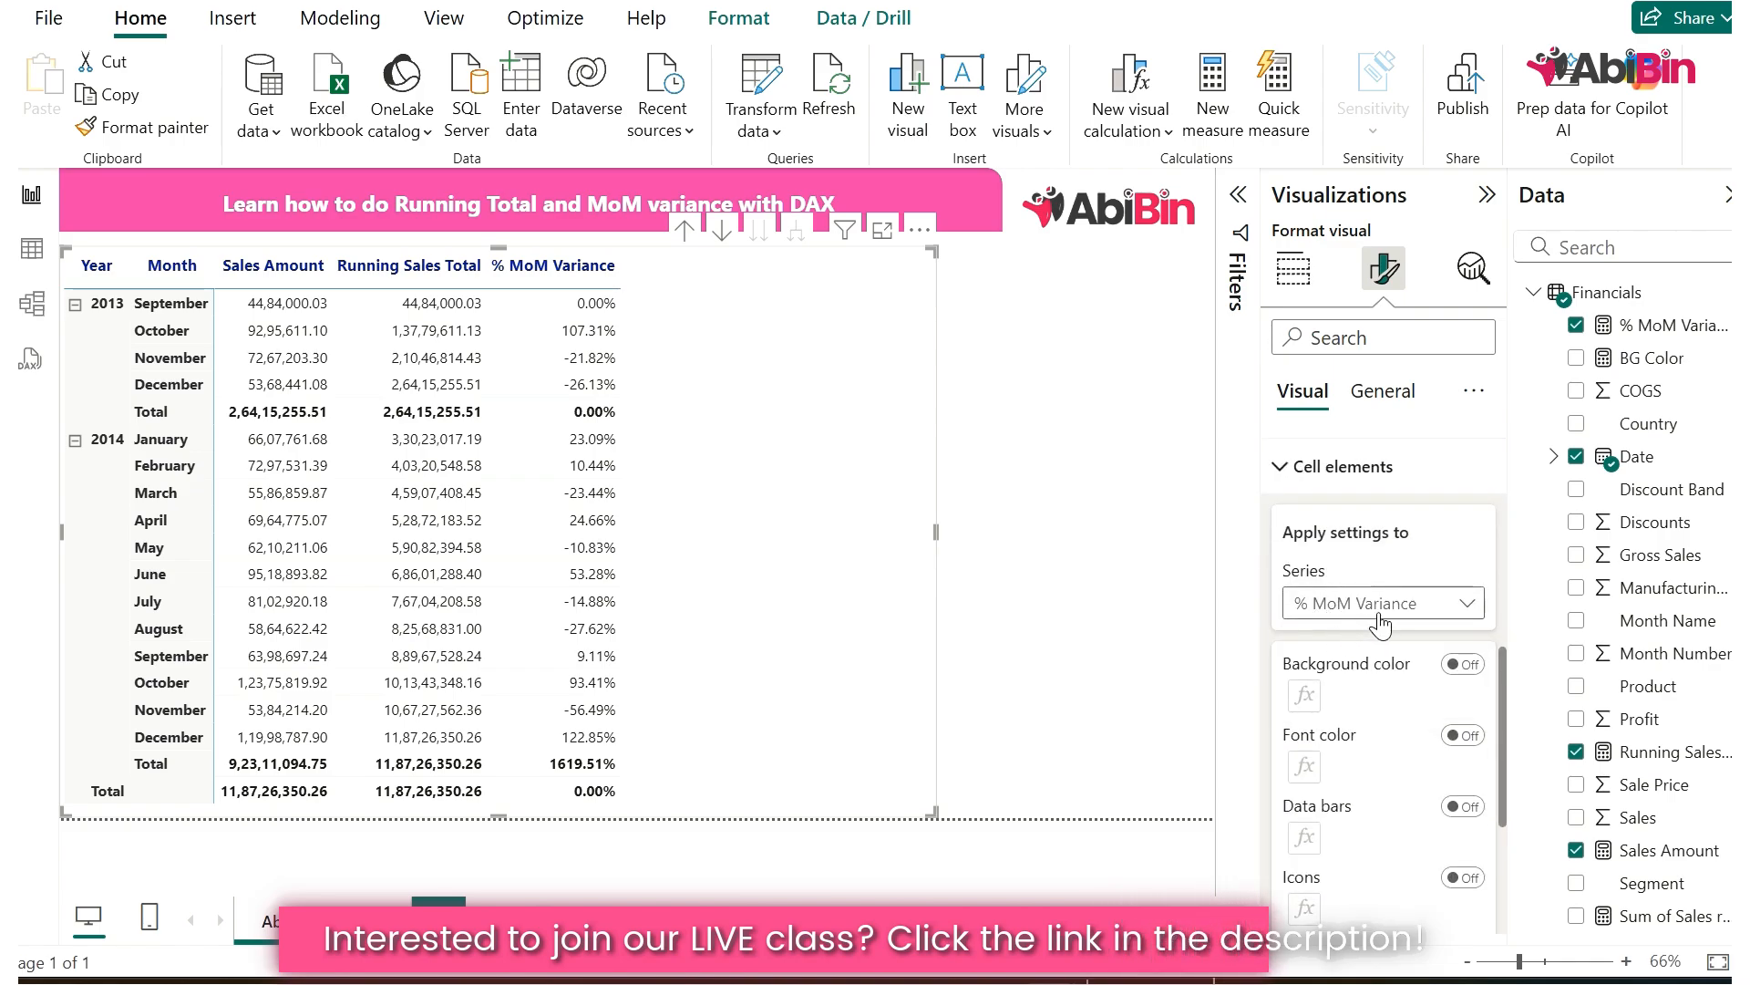
# - Turn on background color formatting for % MoM Variance and set its format style to Rules
pyautogui.scroll(-2, 1341, 593)
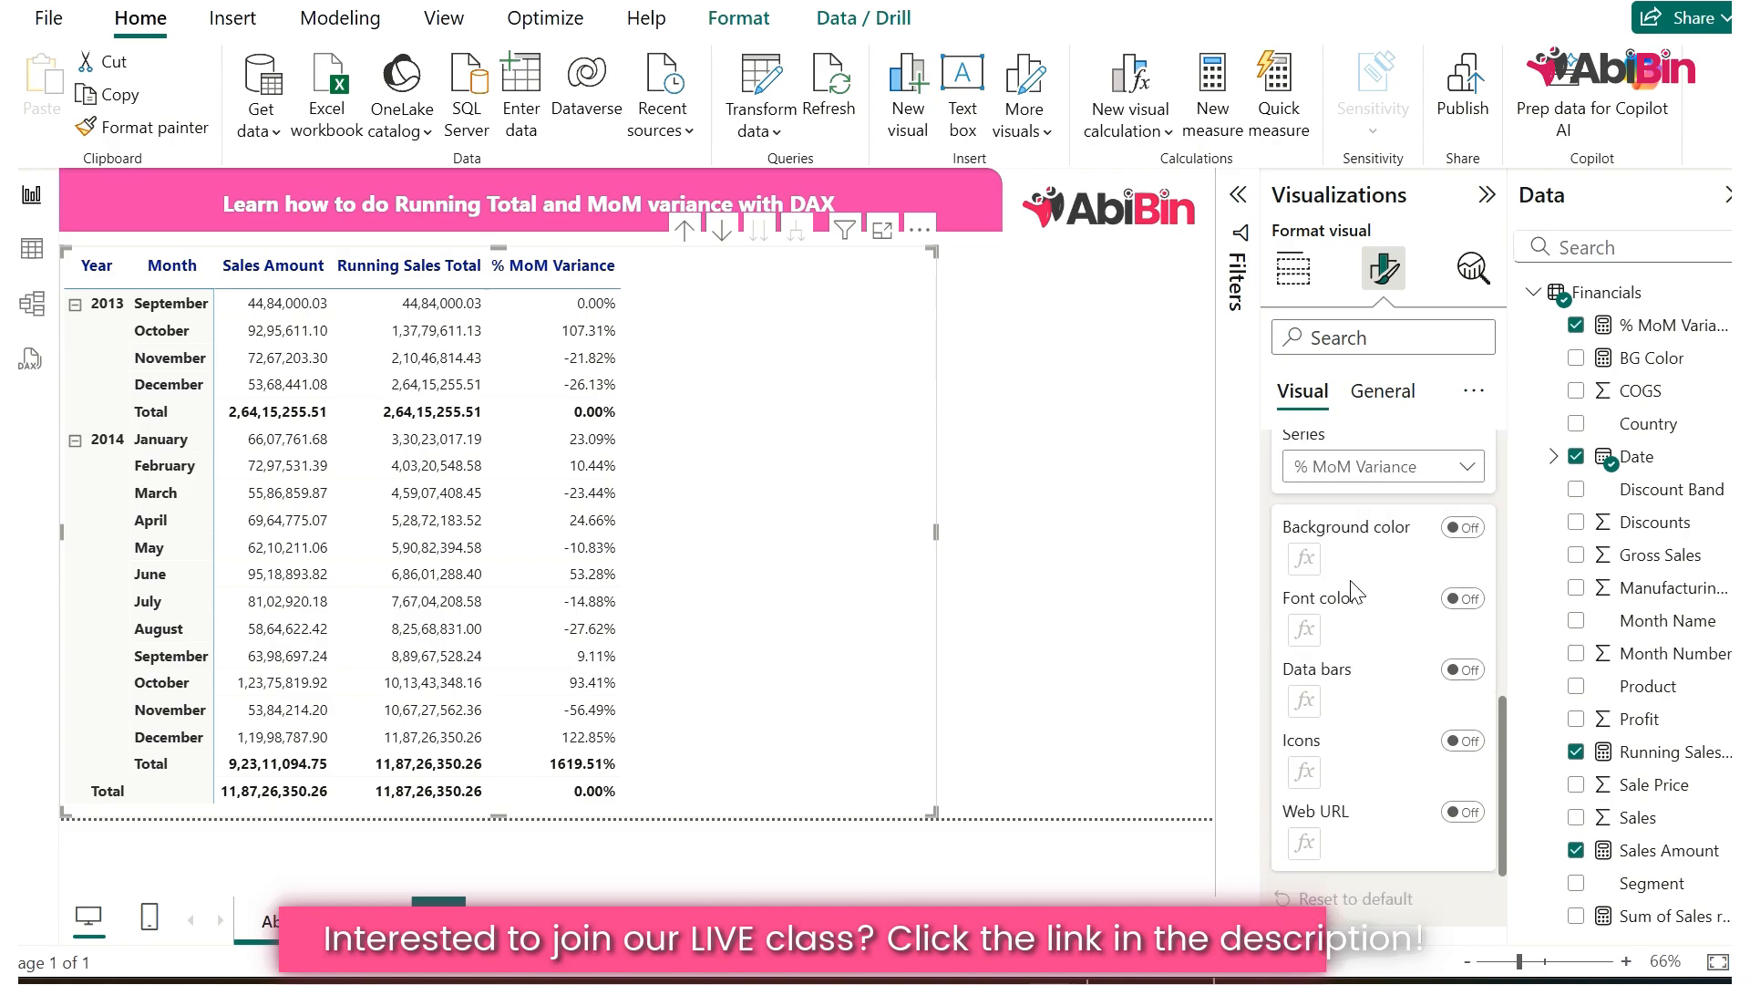
pyautogui.click(1460, 533)
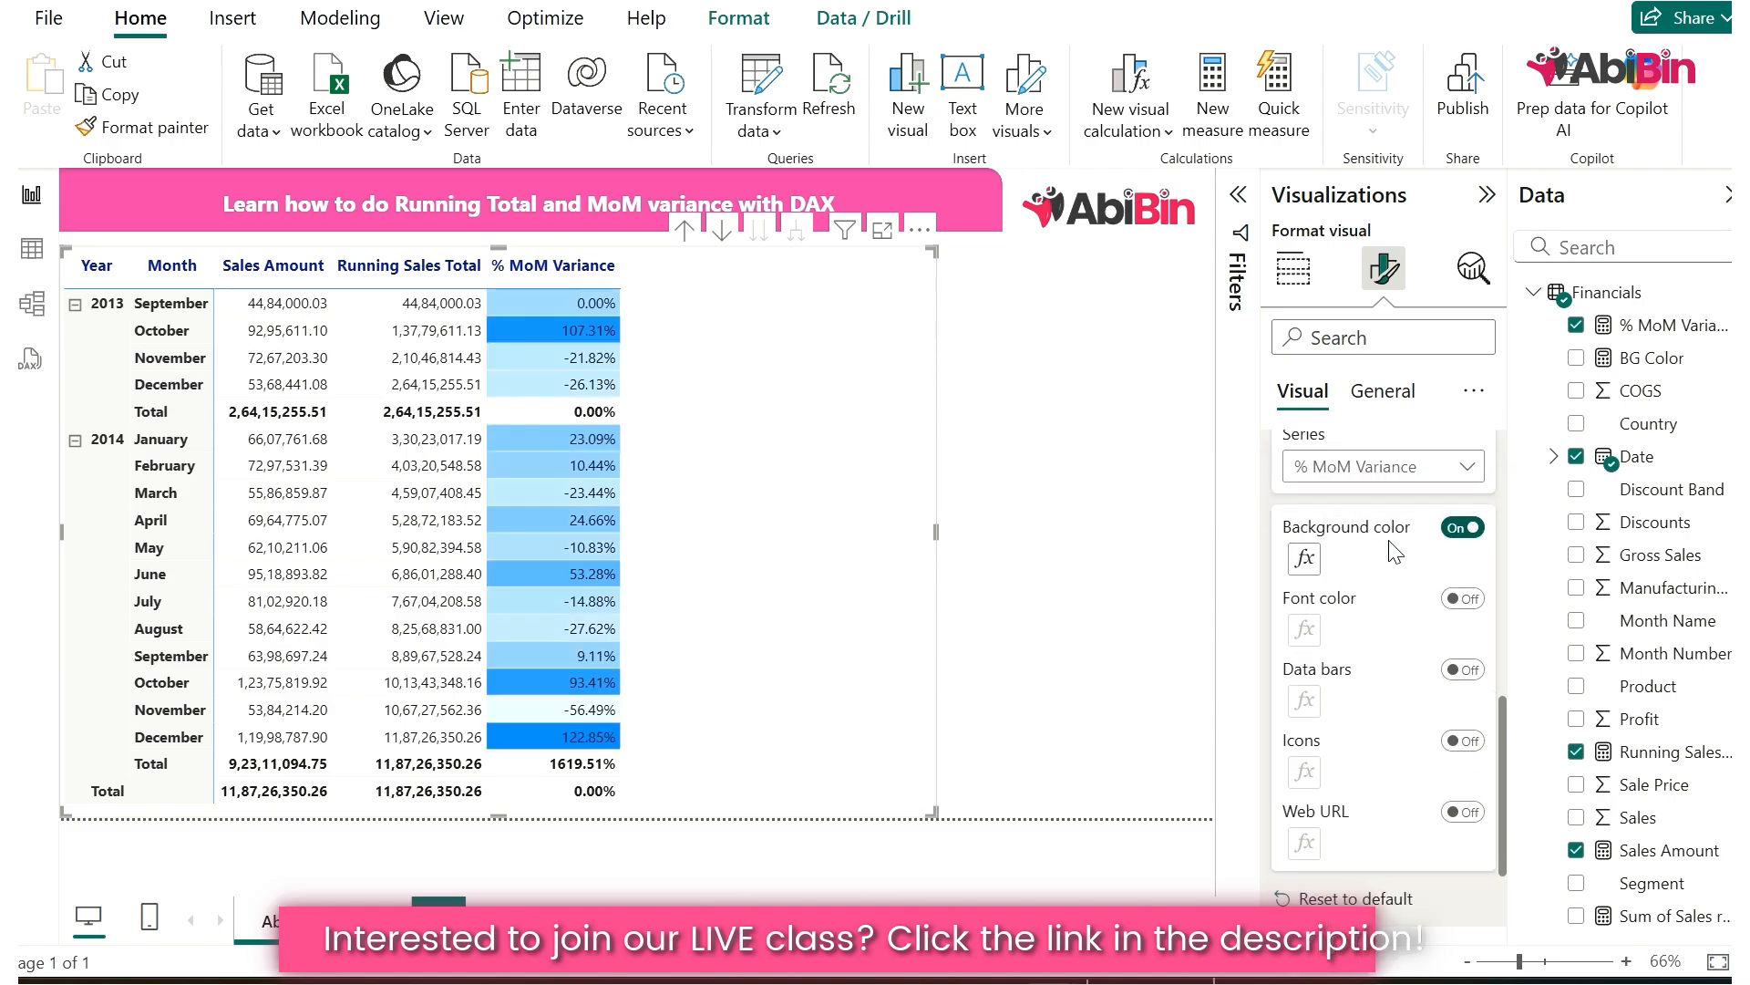
pyautogui.click(1305, 560)
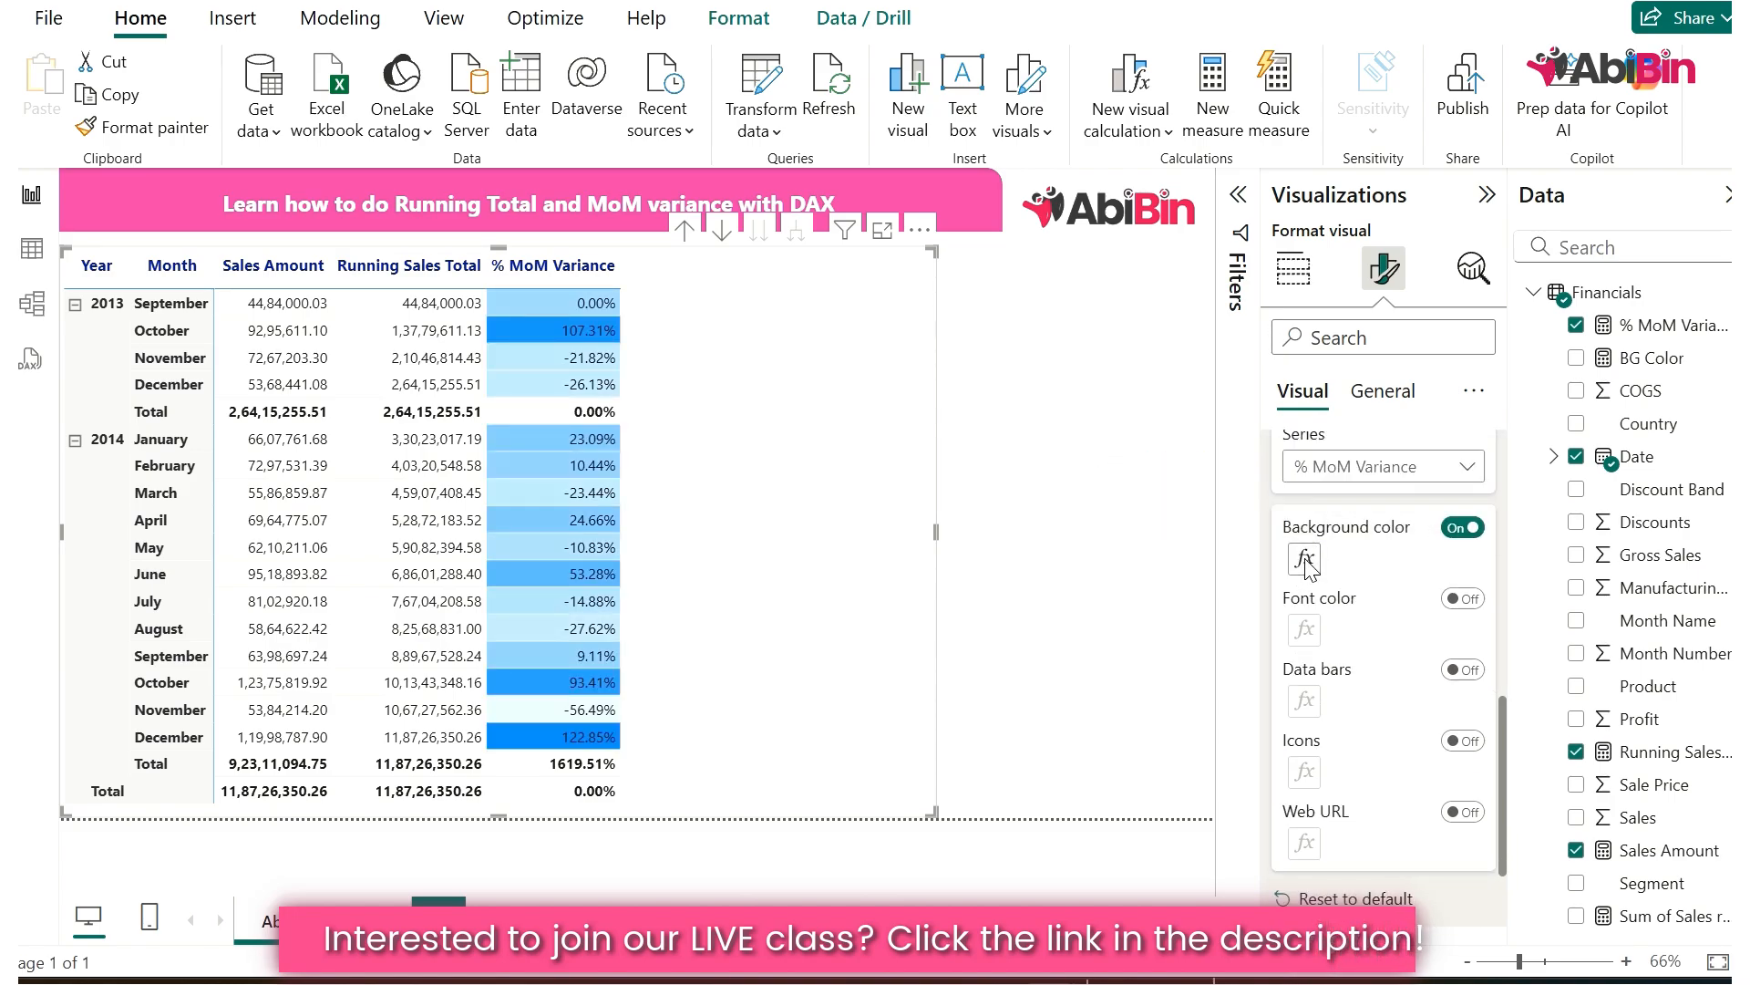
pyautogui.click(522, 196)
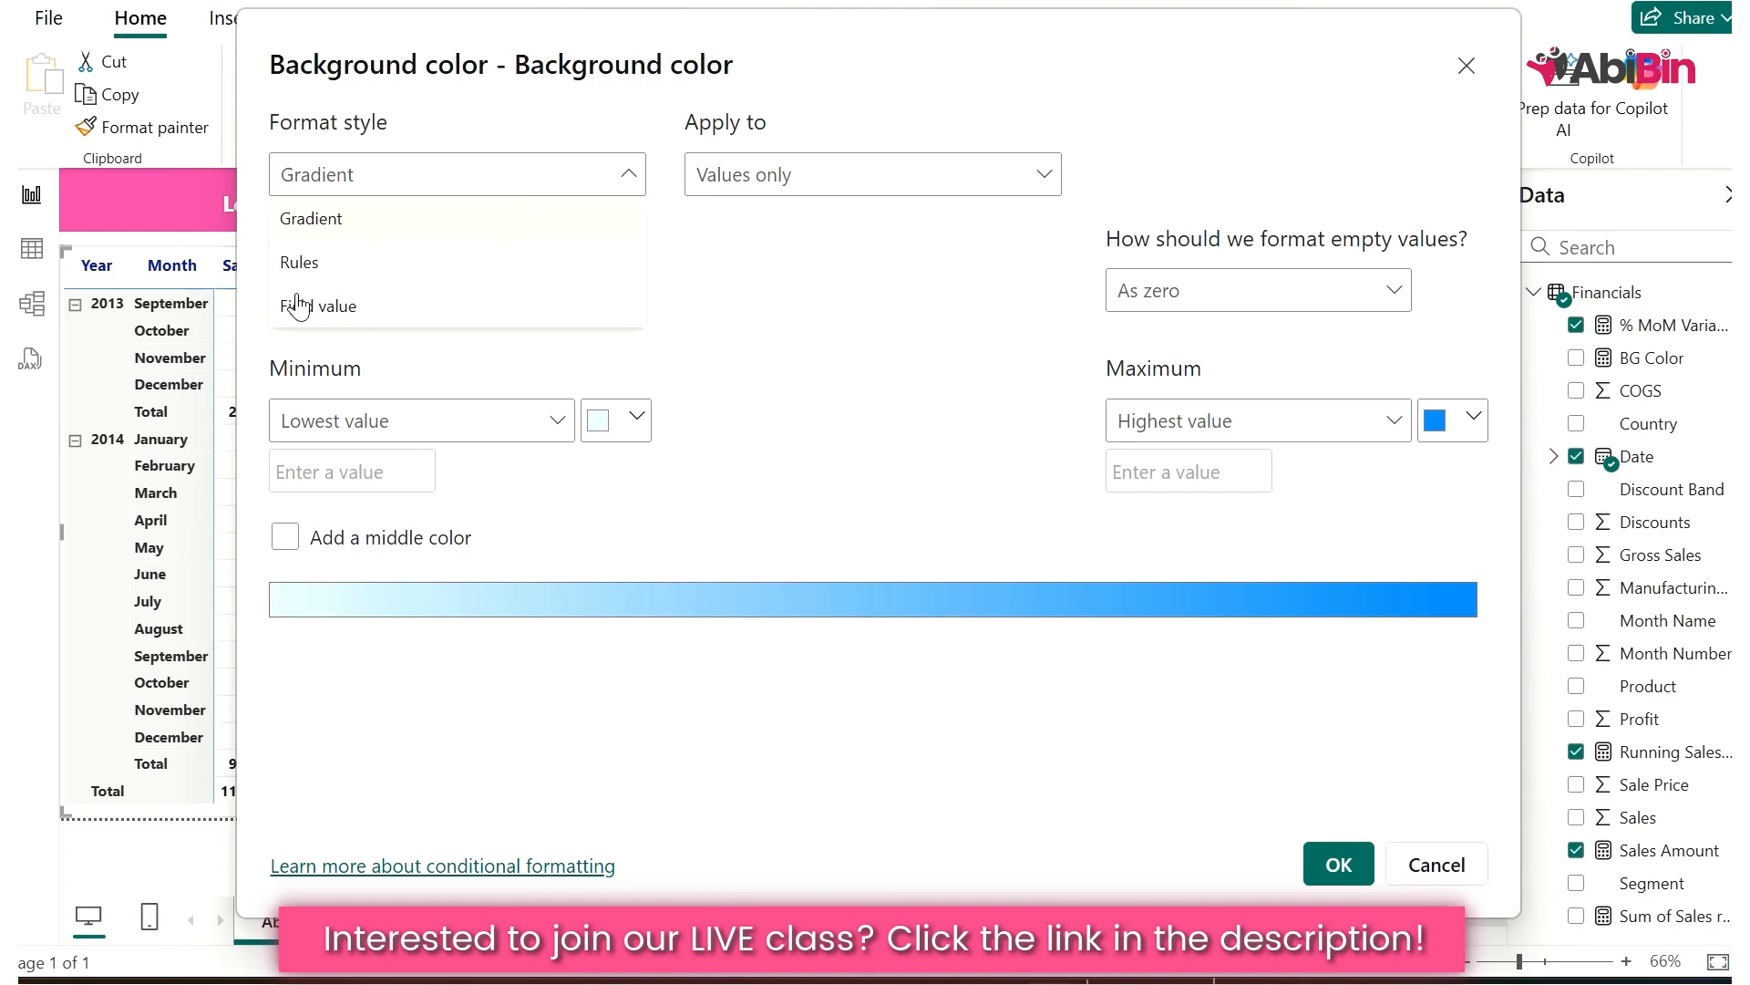
pyautogui.click(301, 263)
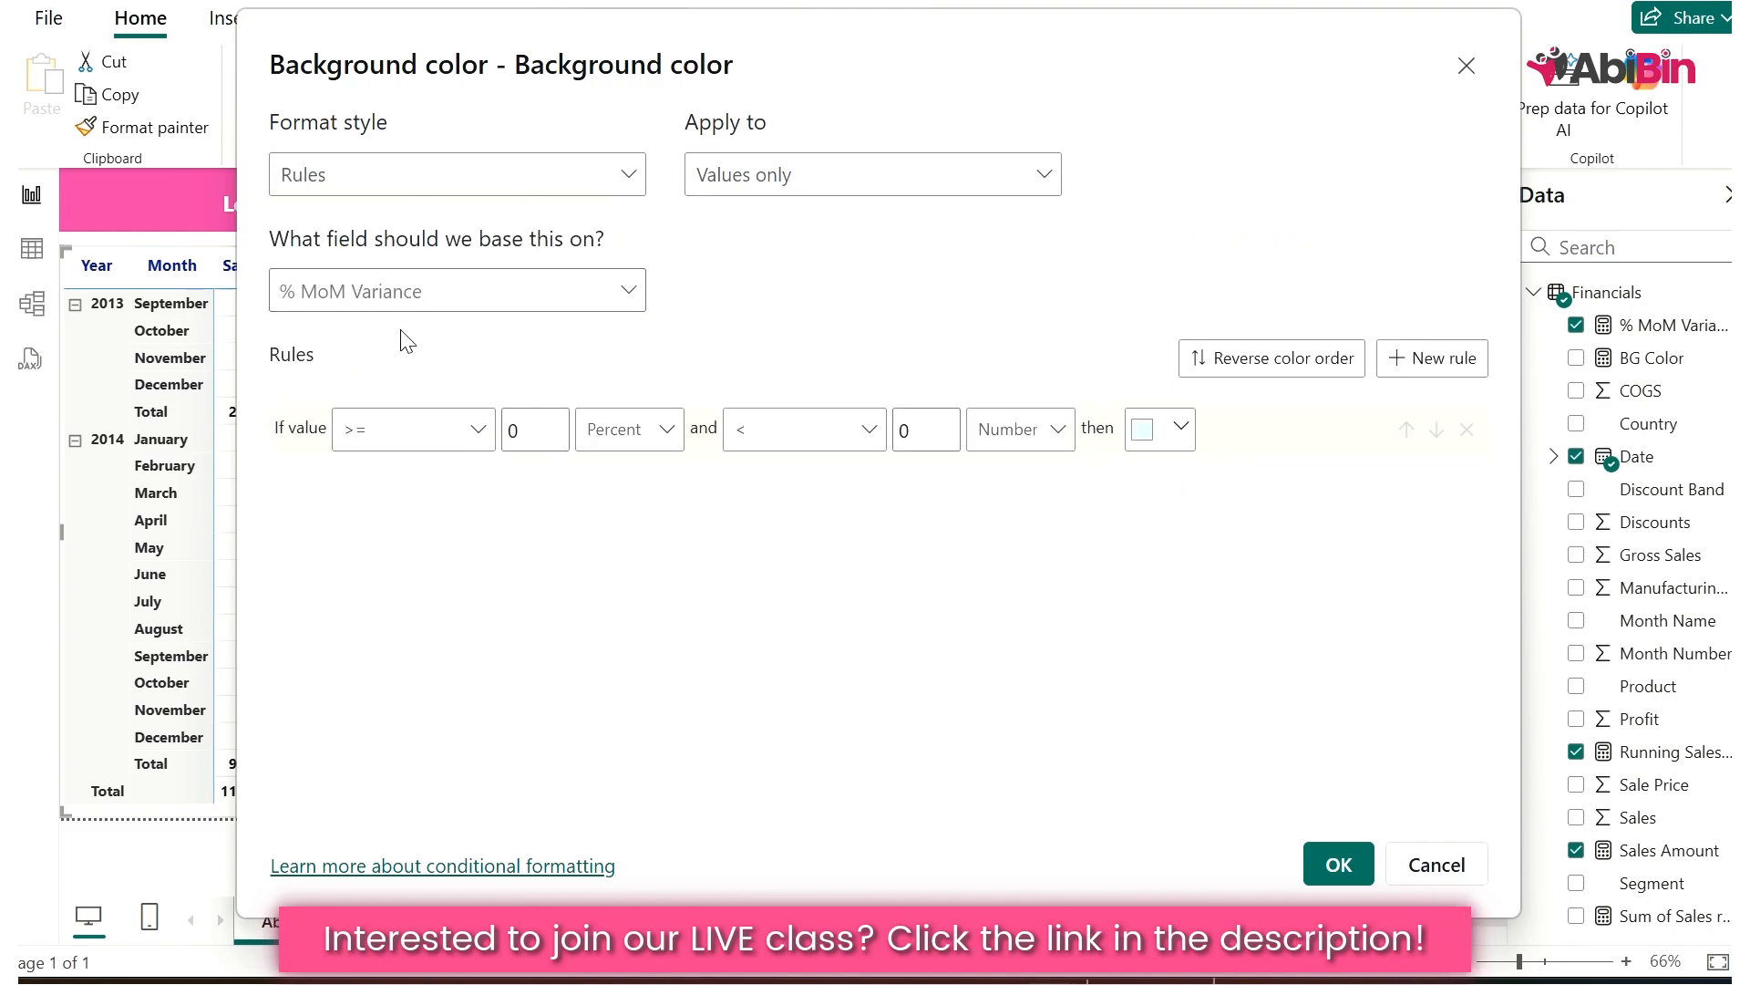
# - Base the background color rules on the BG Color measure from the Financials table
pyautogui.click(443, 301)
pyautogui.scroll(-1, 382, 619)
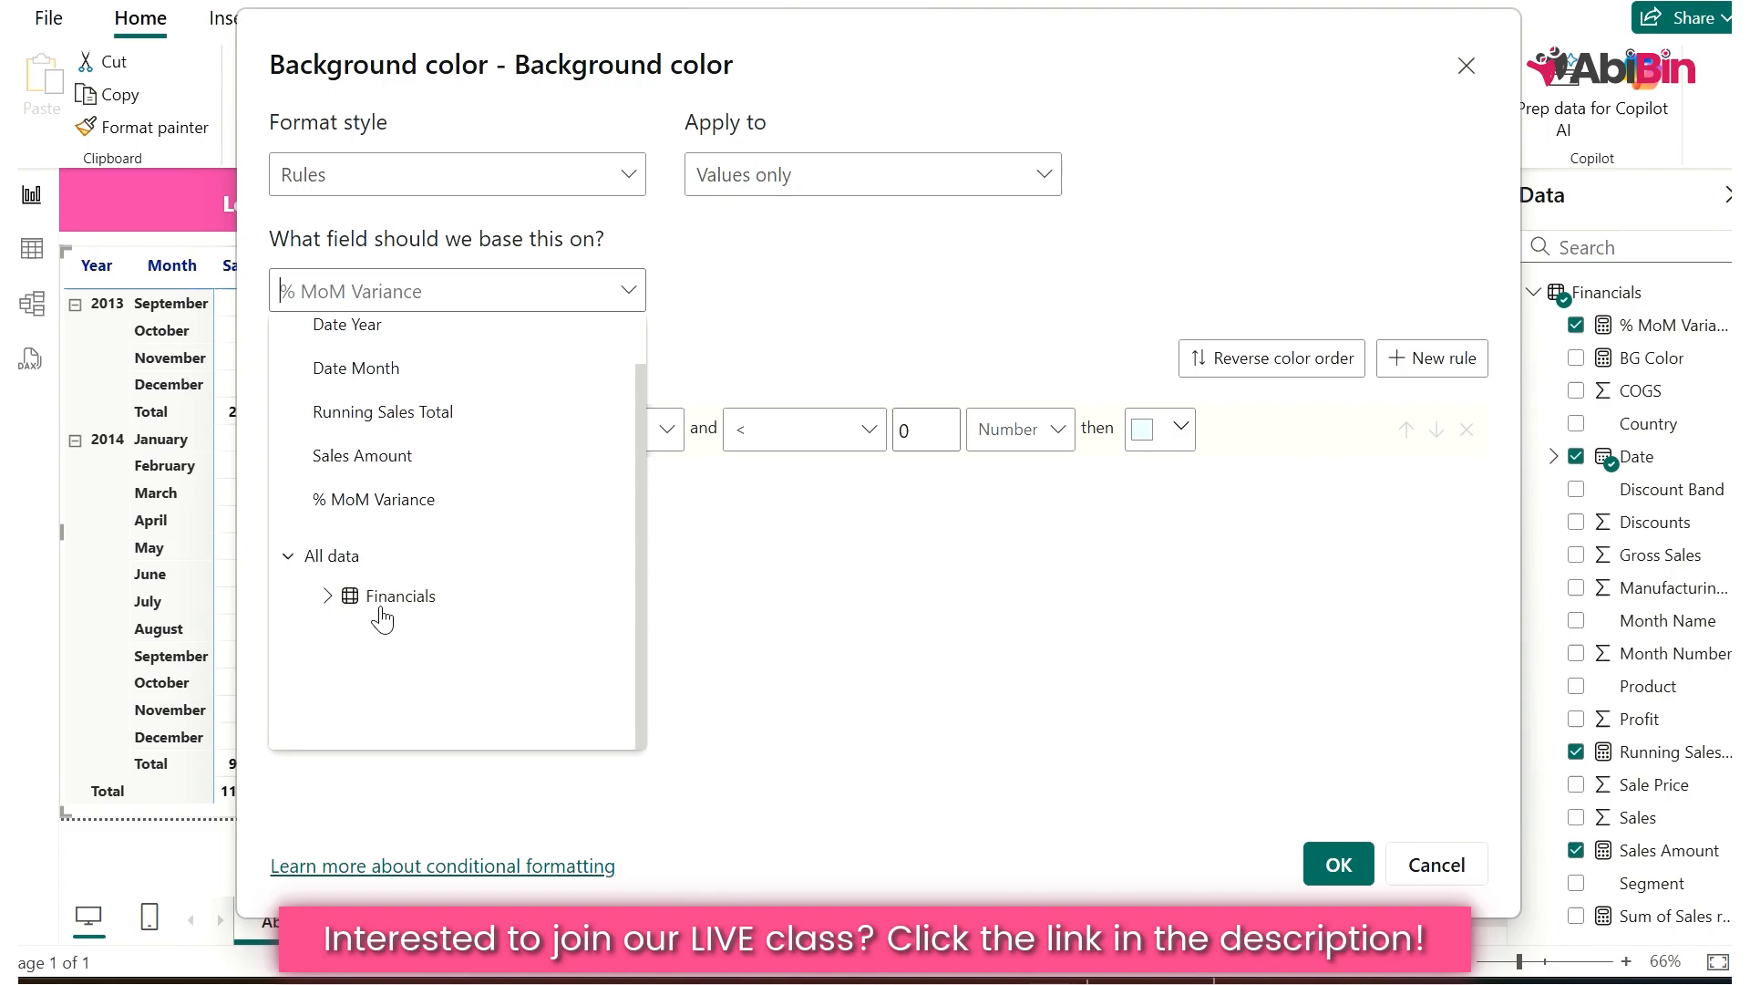
pyautogui.click(326, 597)
pyautogui.scroll(-2, 375, 629)
pyautogui.scroll(2, 441, 680)
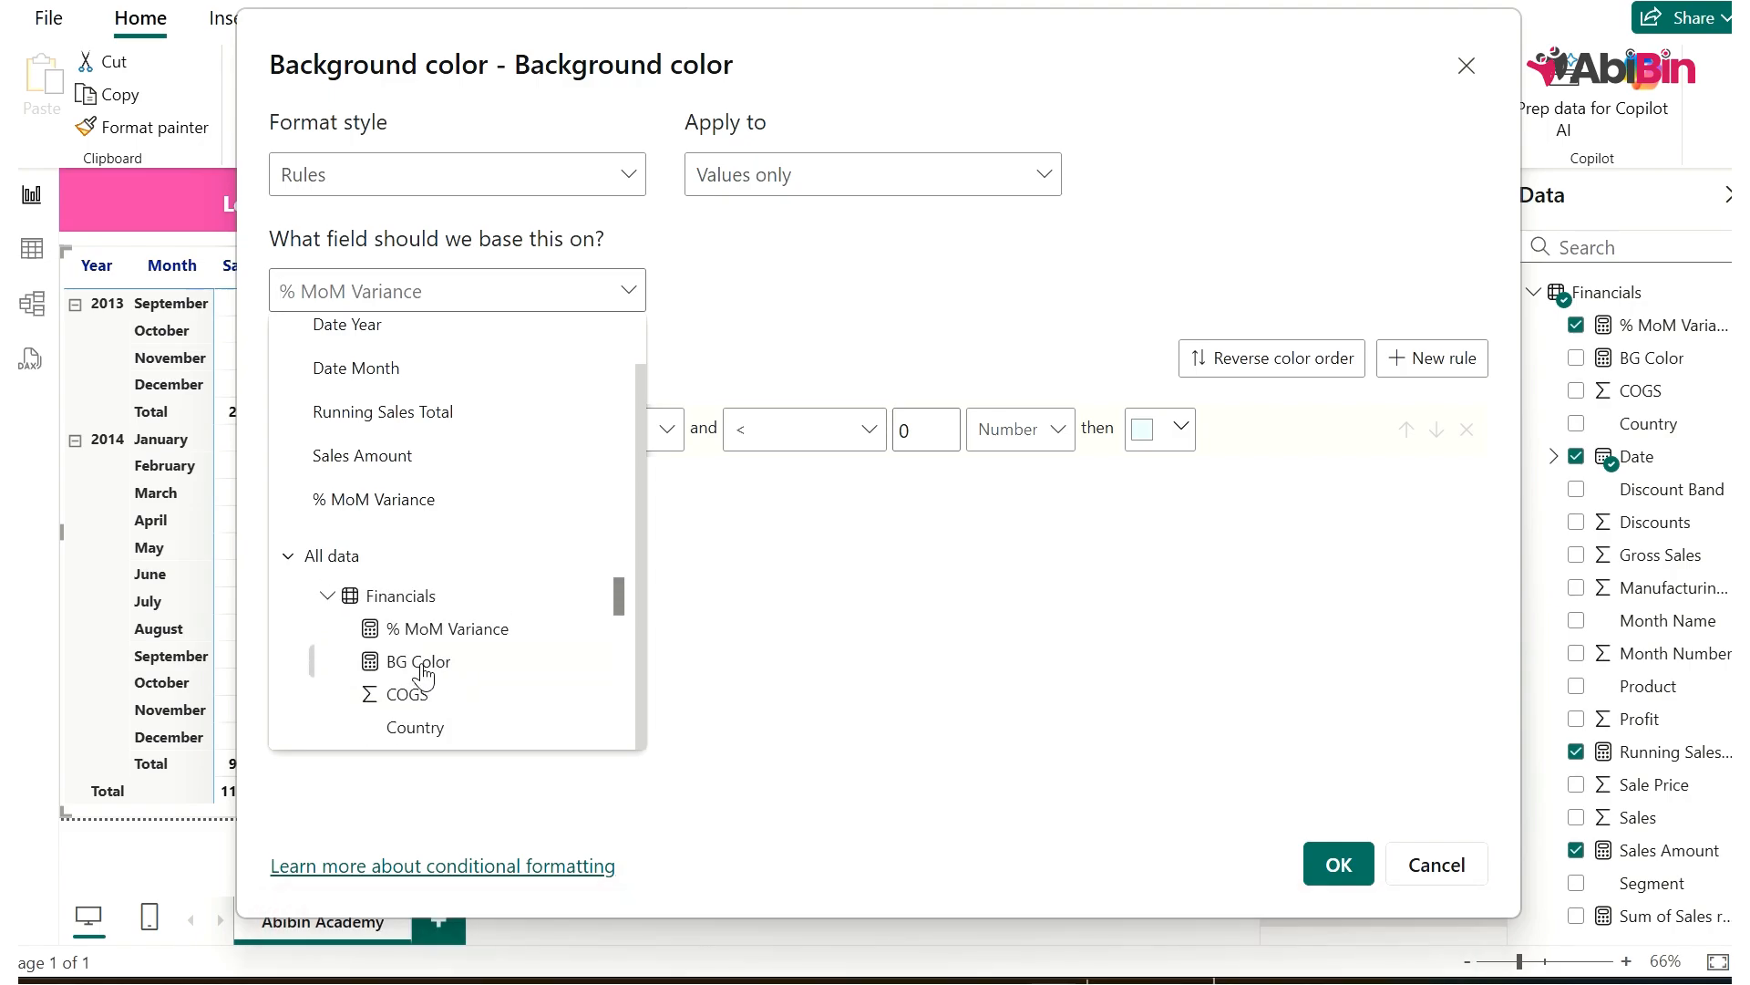
pyautogui.click(422, 664)
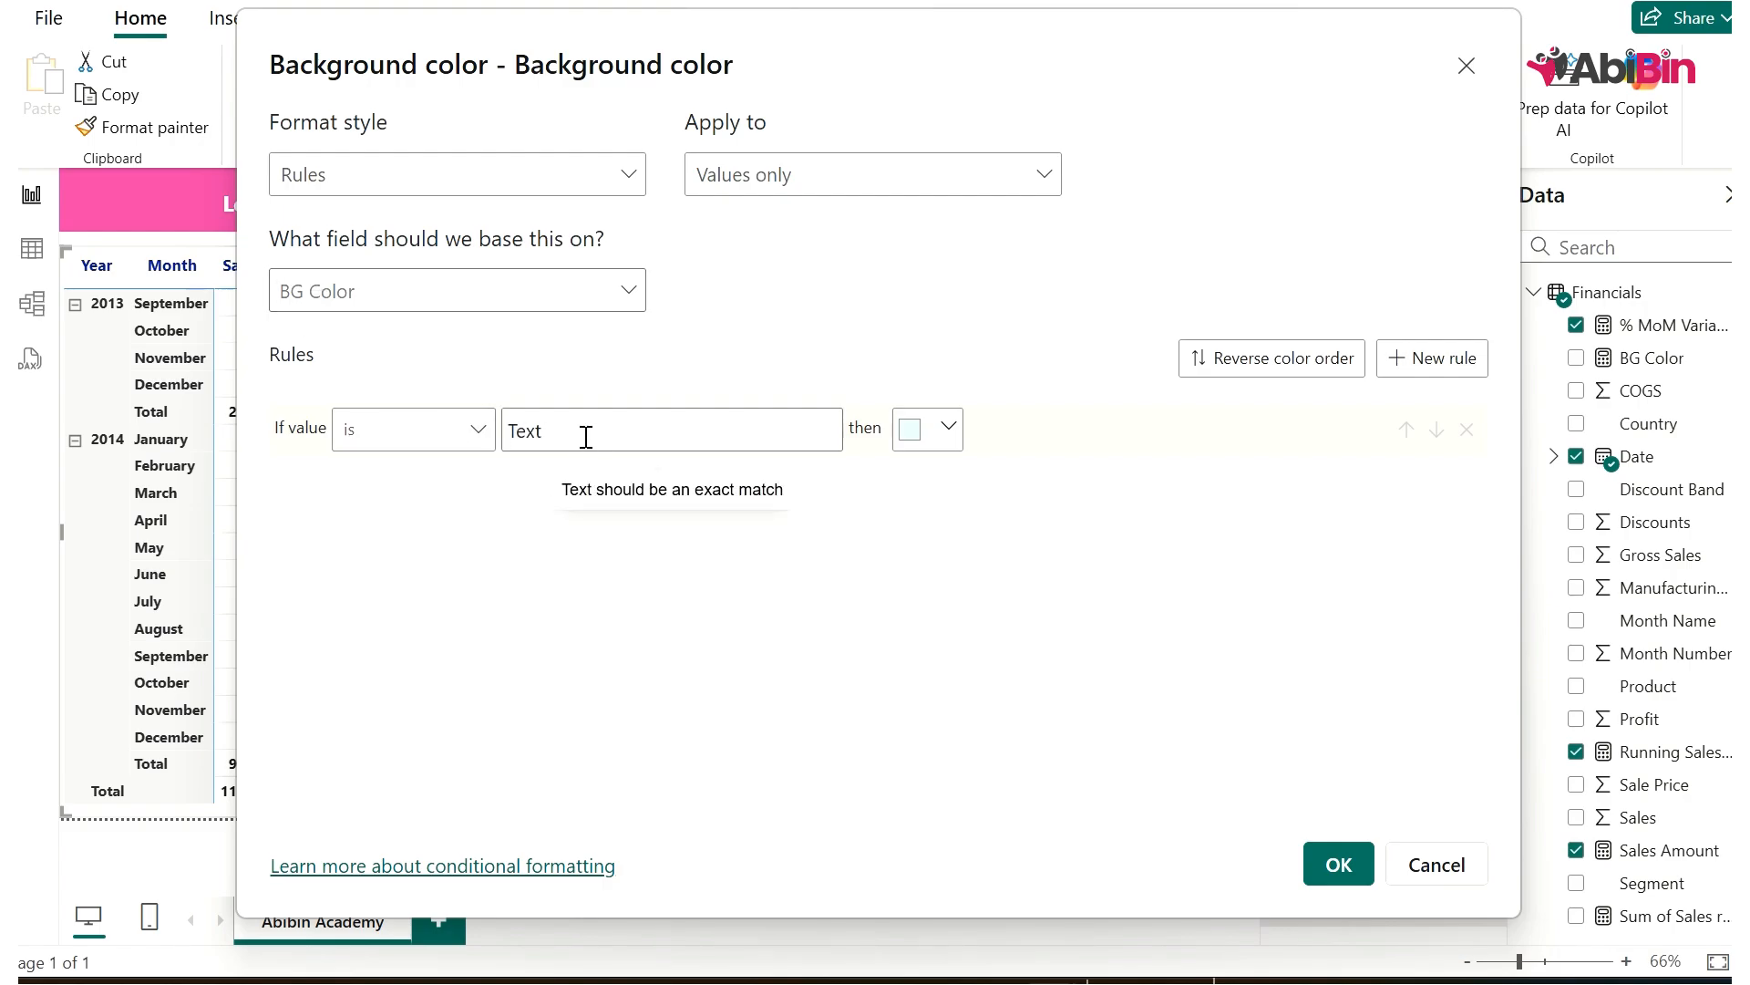
# - Switch the background color format style to Field value based on BG Color, and apply it to values and totals
pyautogui.click(390, 183)
pyautogui.click(344, 301)
pyautogui.click(398, 292)
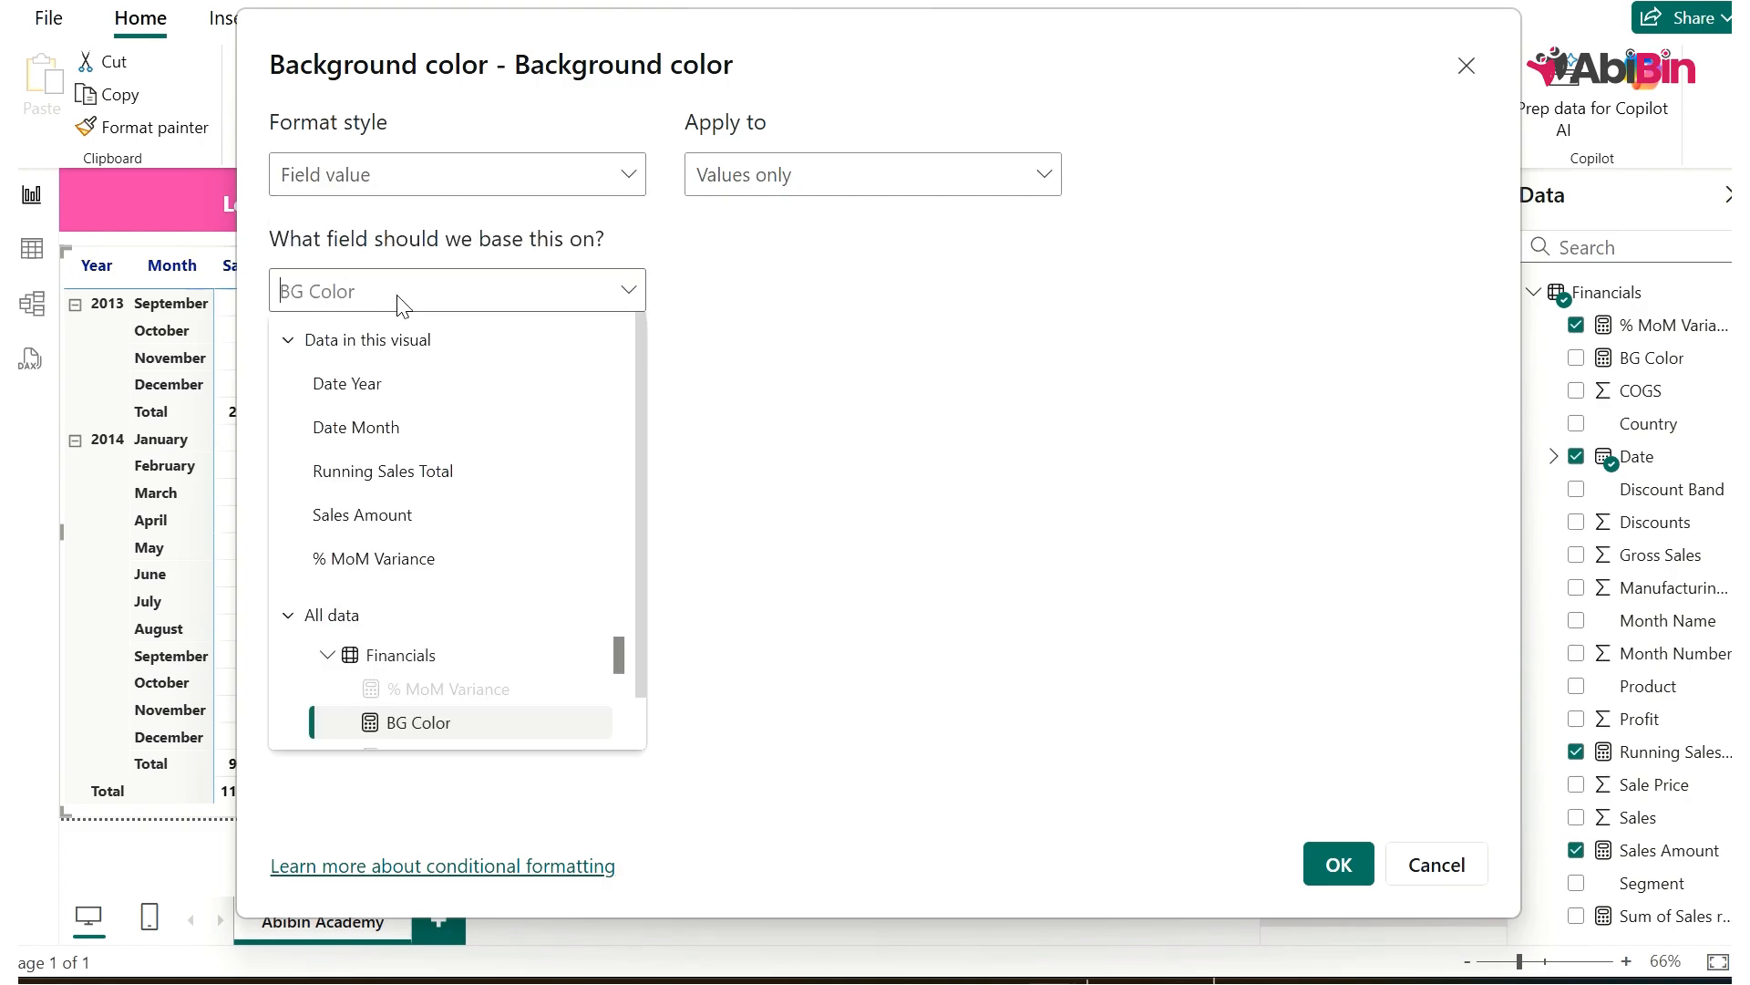
pyautogui.click(296, 303)
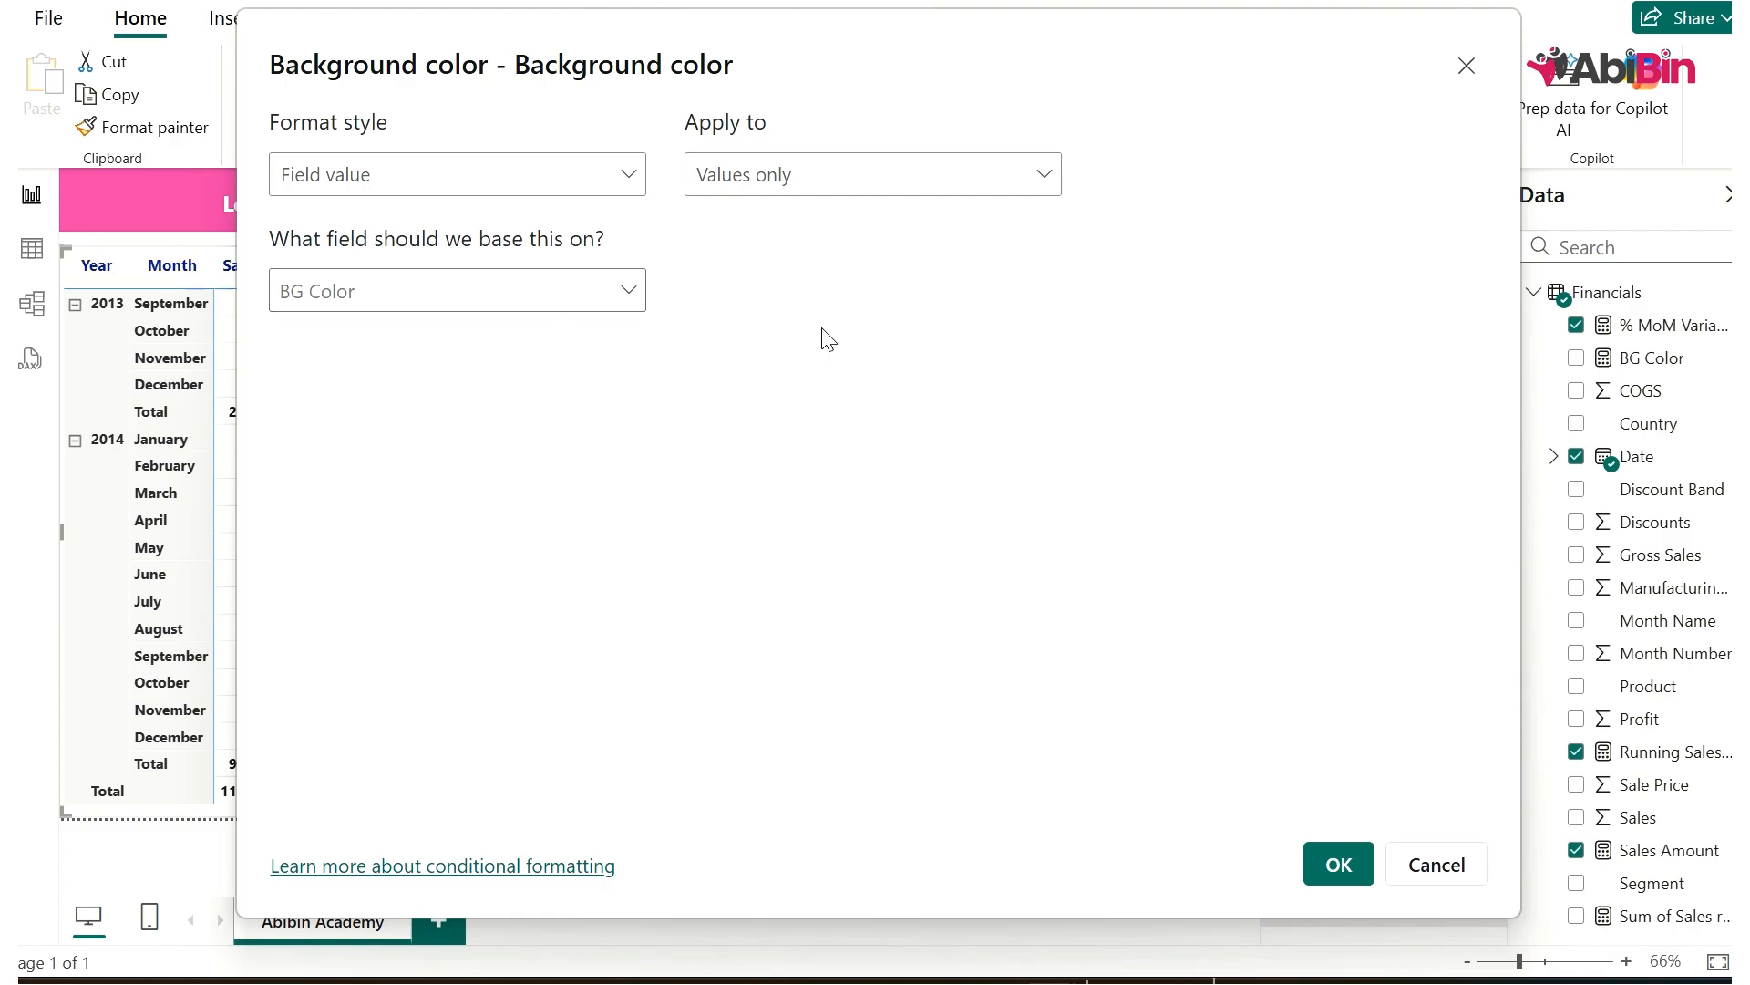
pyautogui.click(807, 181)
pyautogui.click(781, 264)
pyautogui.click(1336, 867)
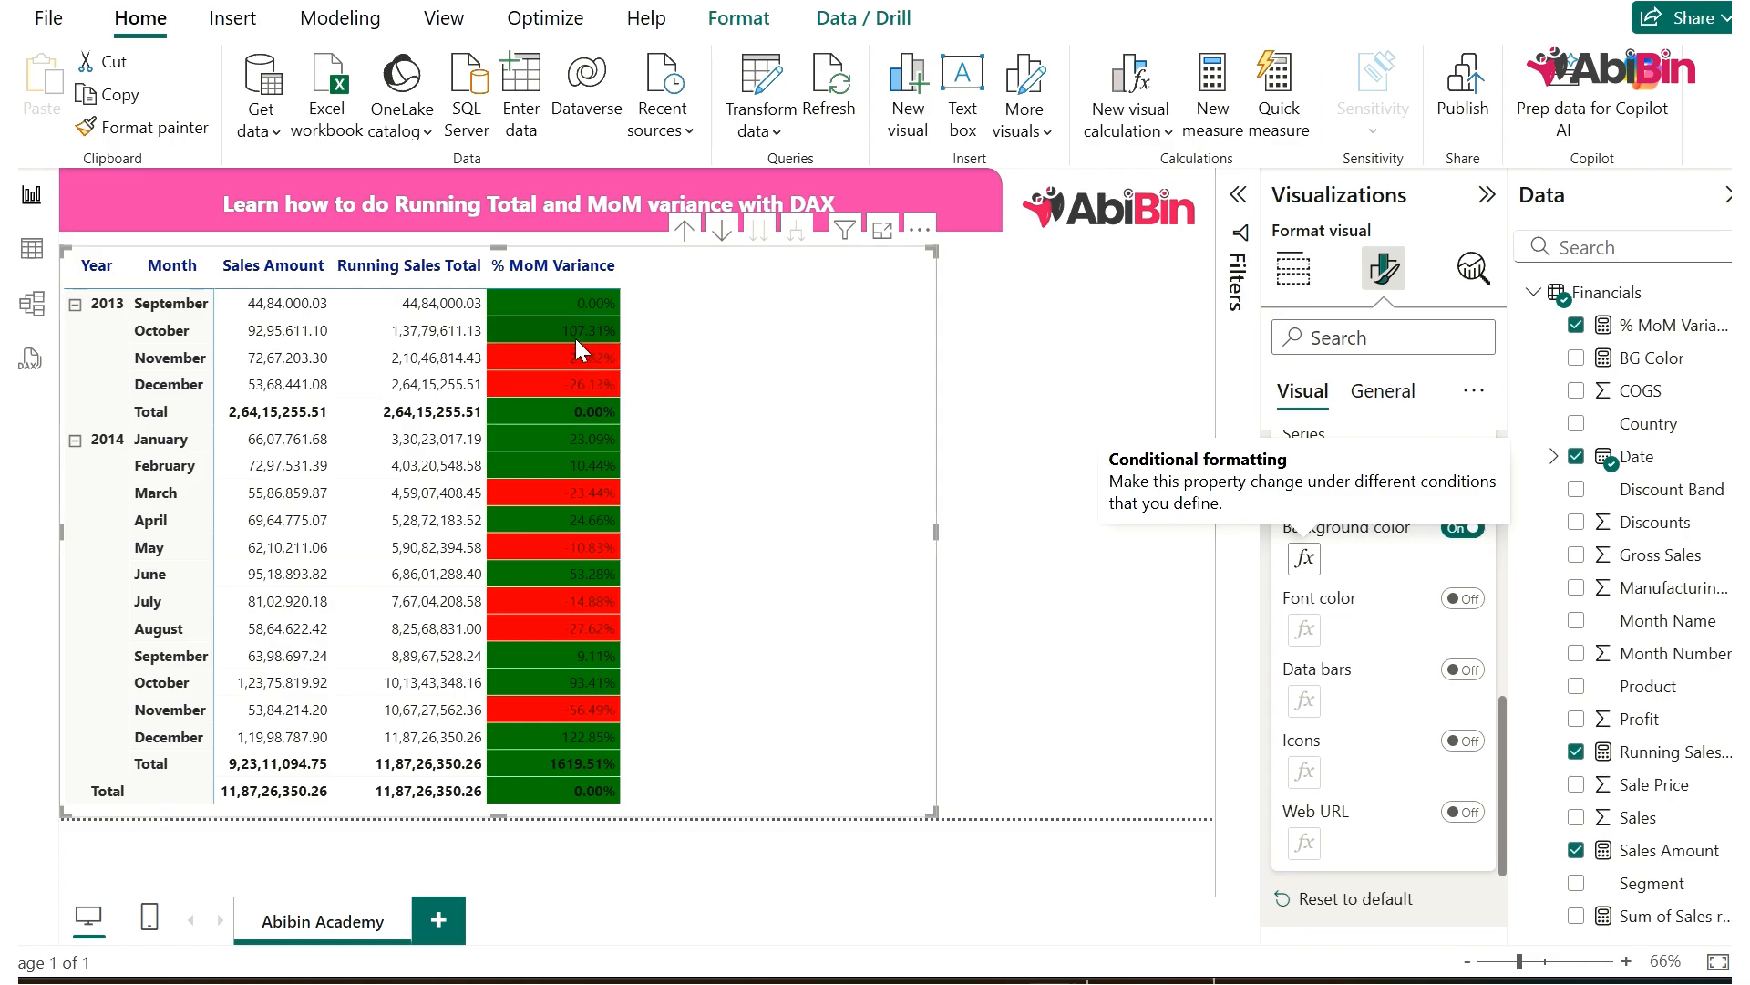
# - Replace the % MoM Variance background coloring with font color formatting that uses the Field value format style
pyautogui.click(1463, 528)
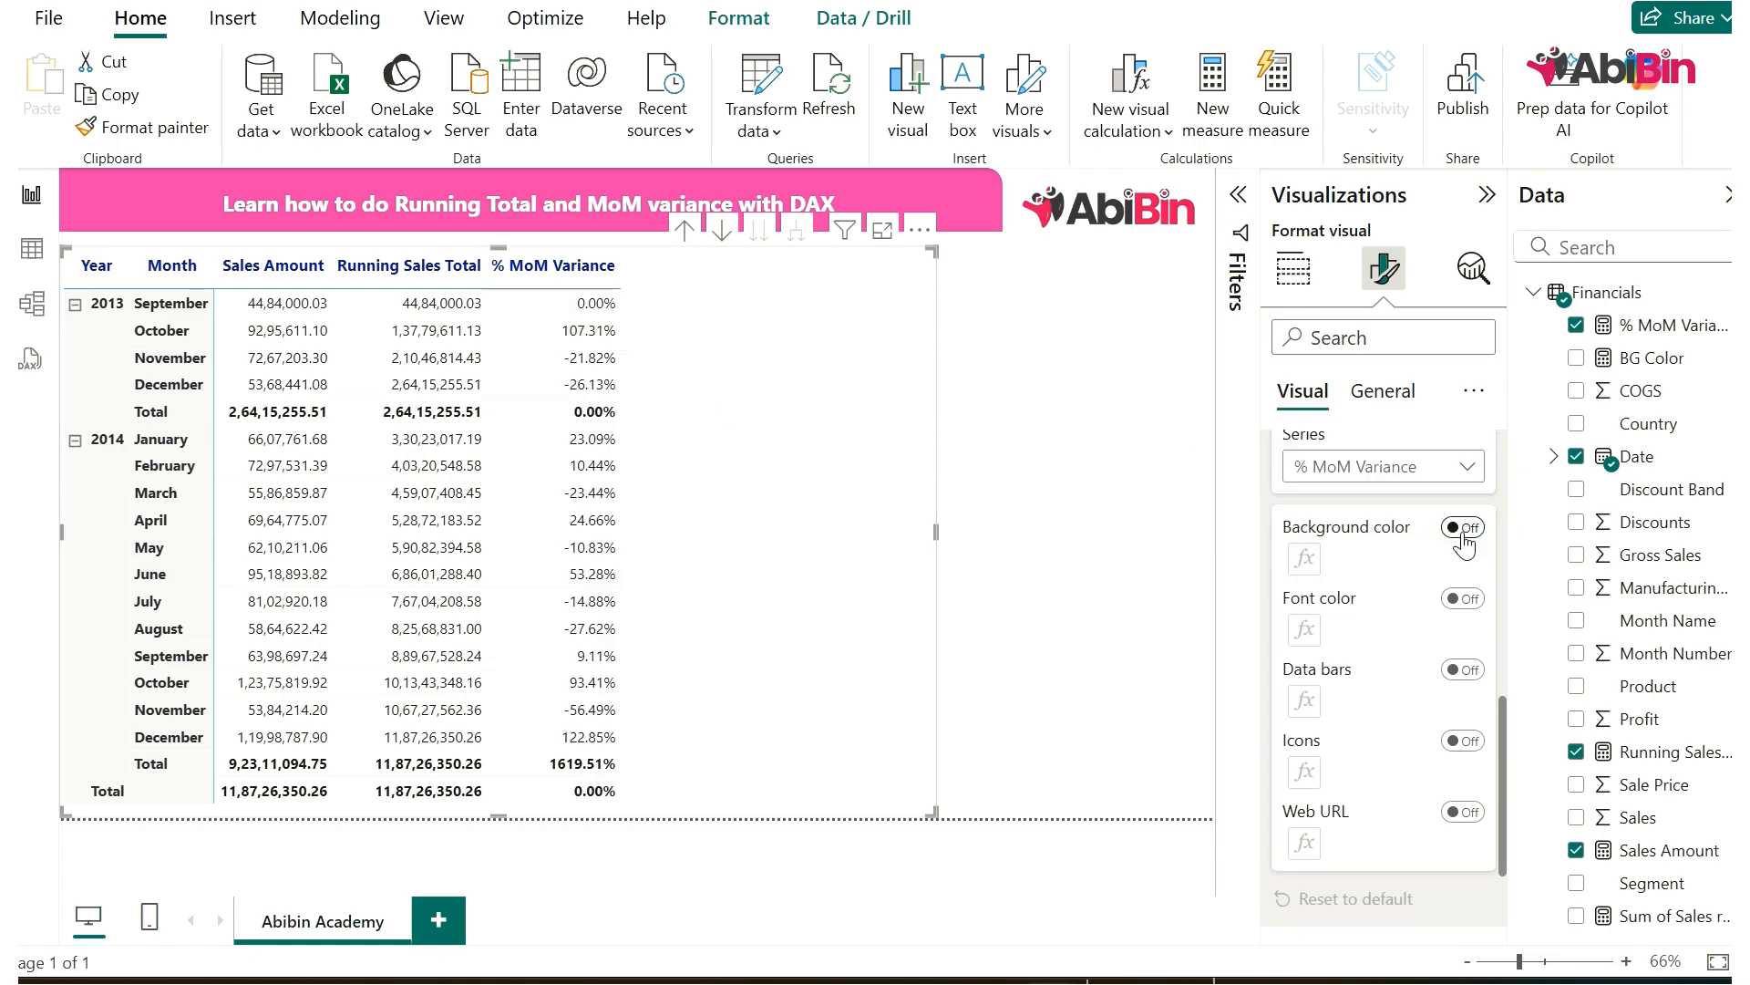
pyautogui.click(1463, 599)
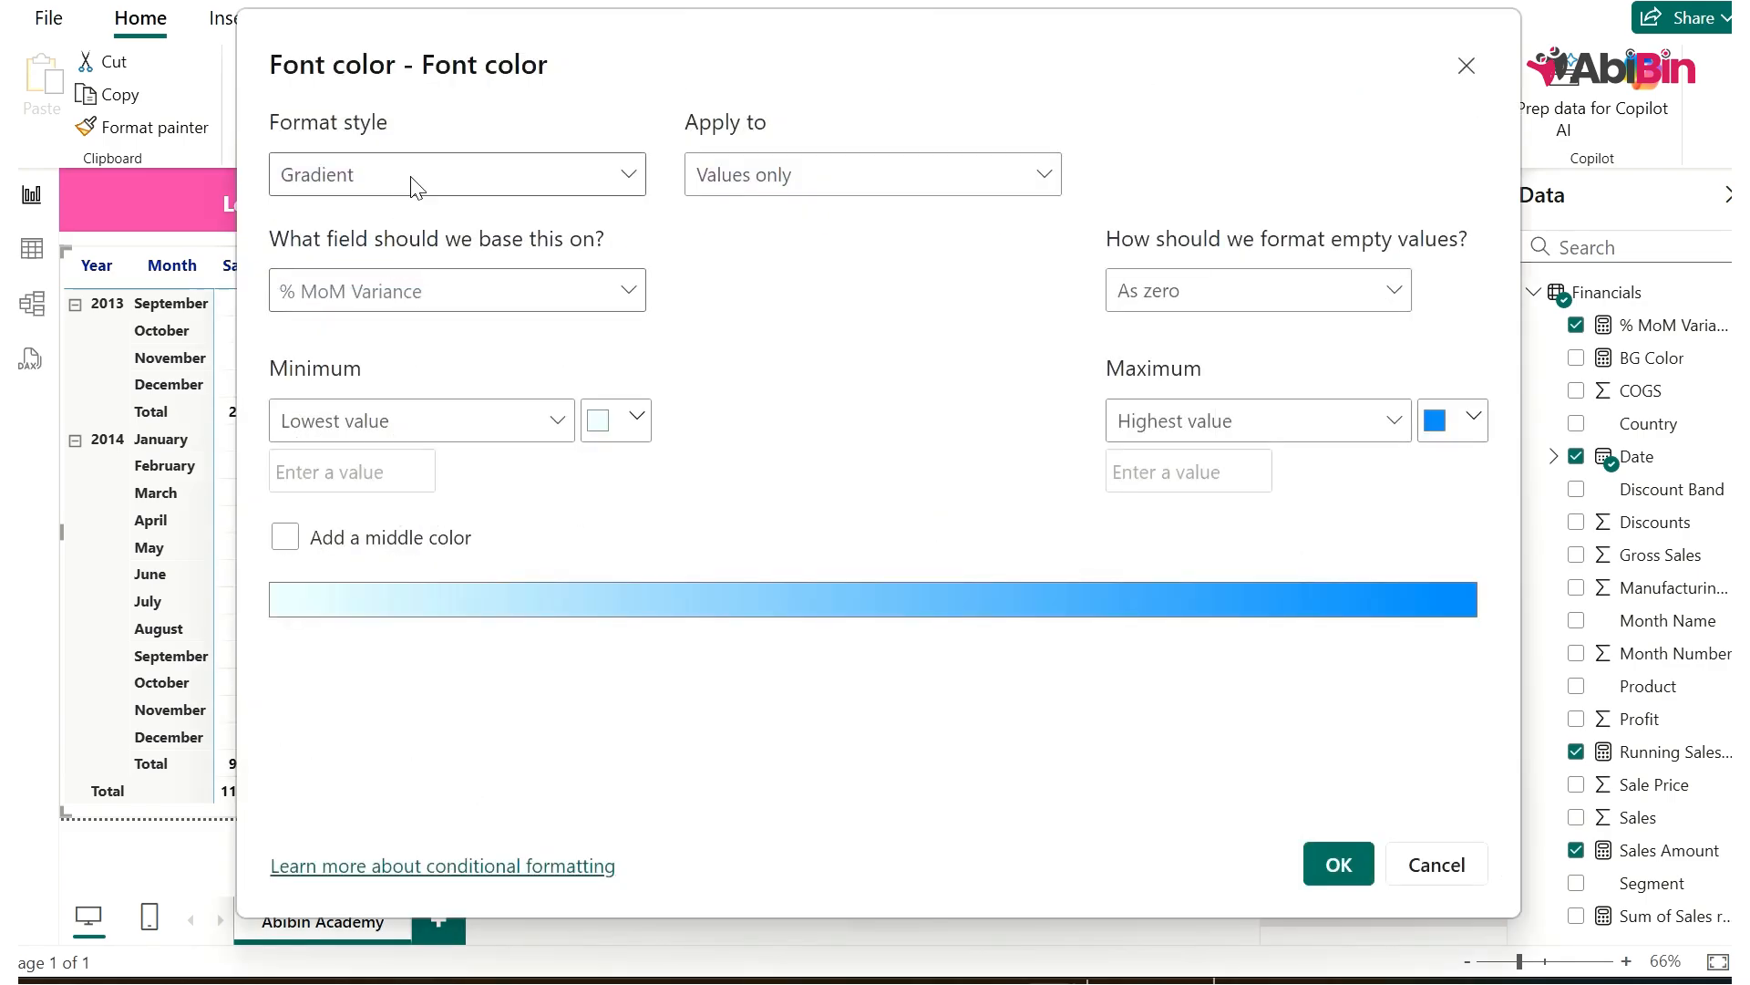
pyautogui.click(410, 176)
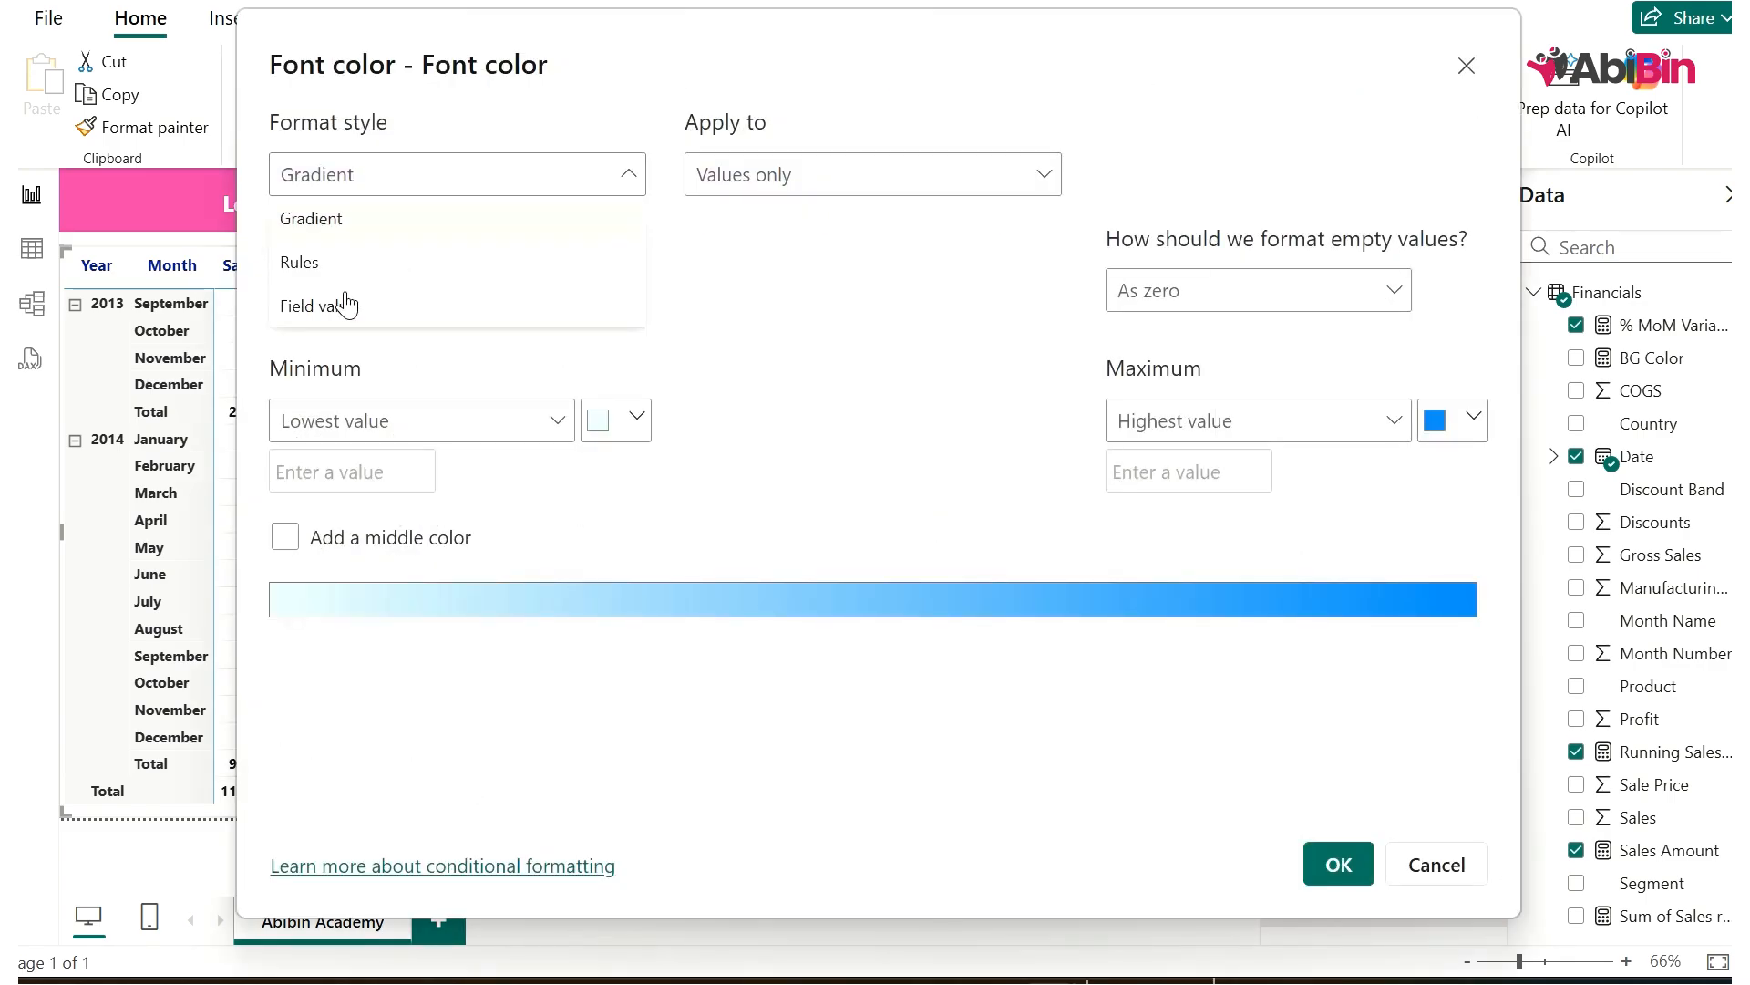
pyautogui.click(343, 301)
# - Base the font color on the BG Color measure from the Financials table and apply the formatting
pyautogui.click(481, 284)
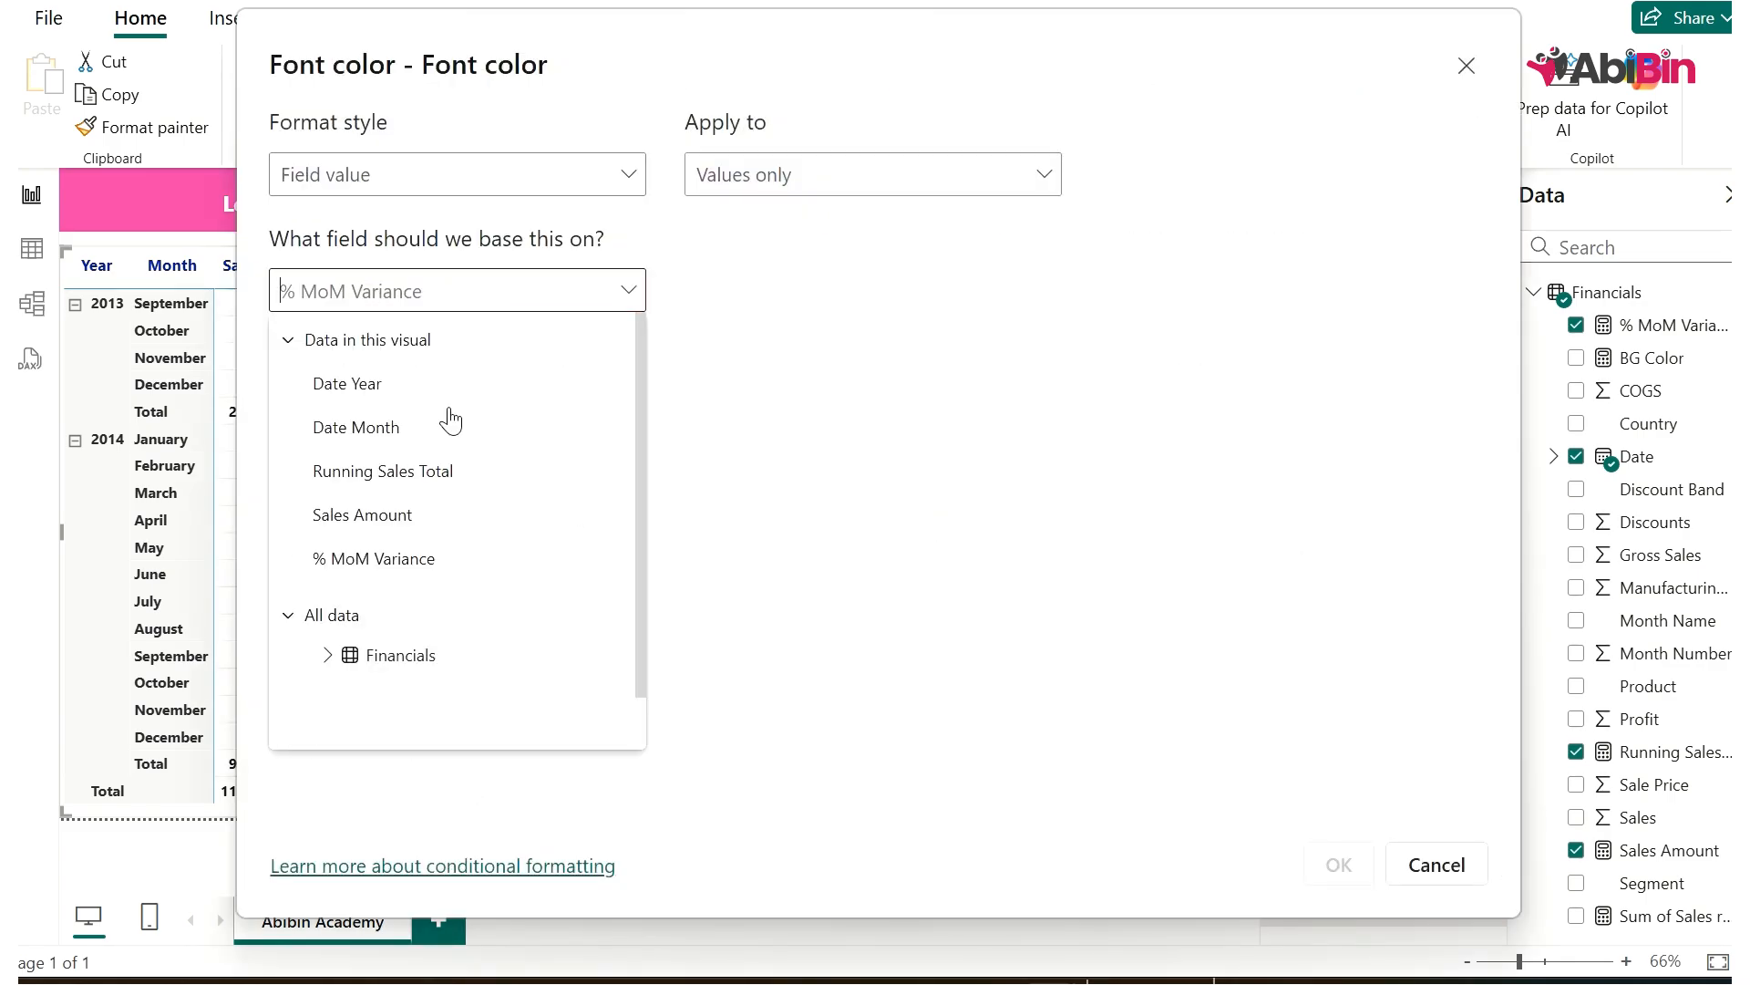
pyautogui.click(349, 668)
pyautogui.scroll(-2, 410, 672)
pyautogui.scroll(2, 418, 711)
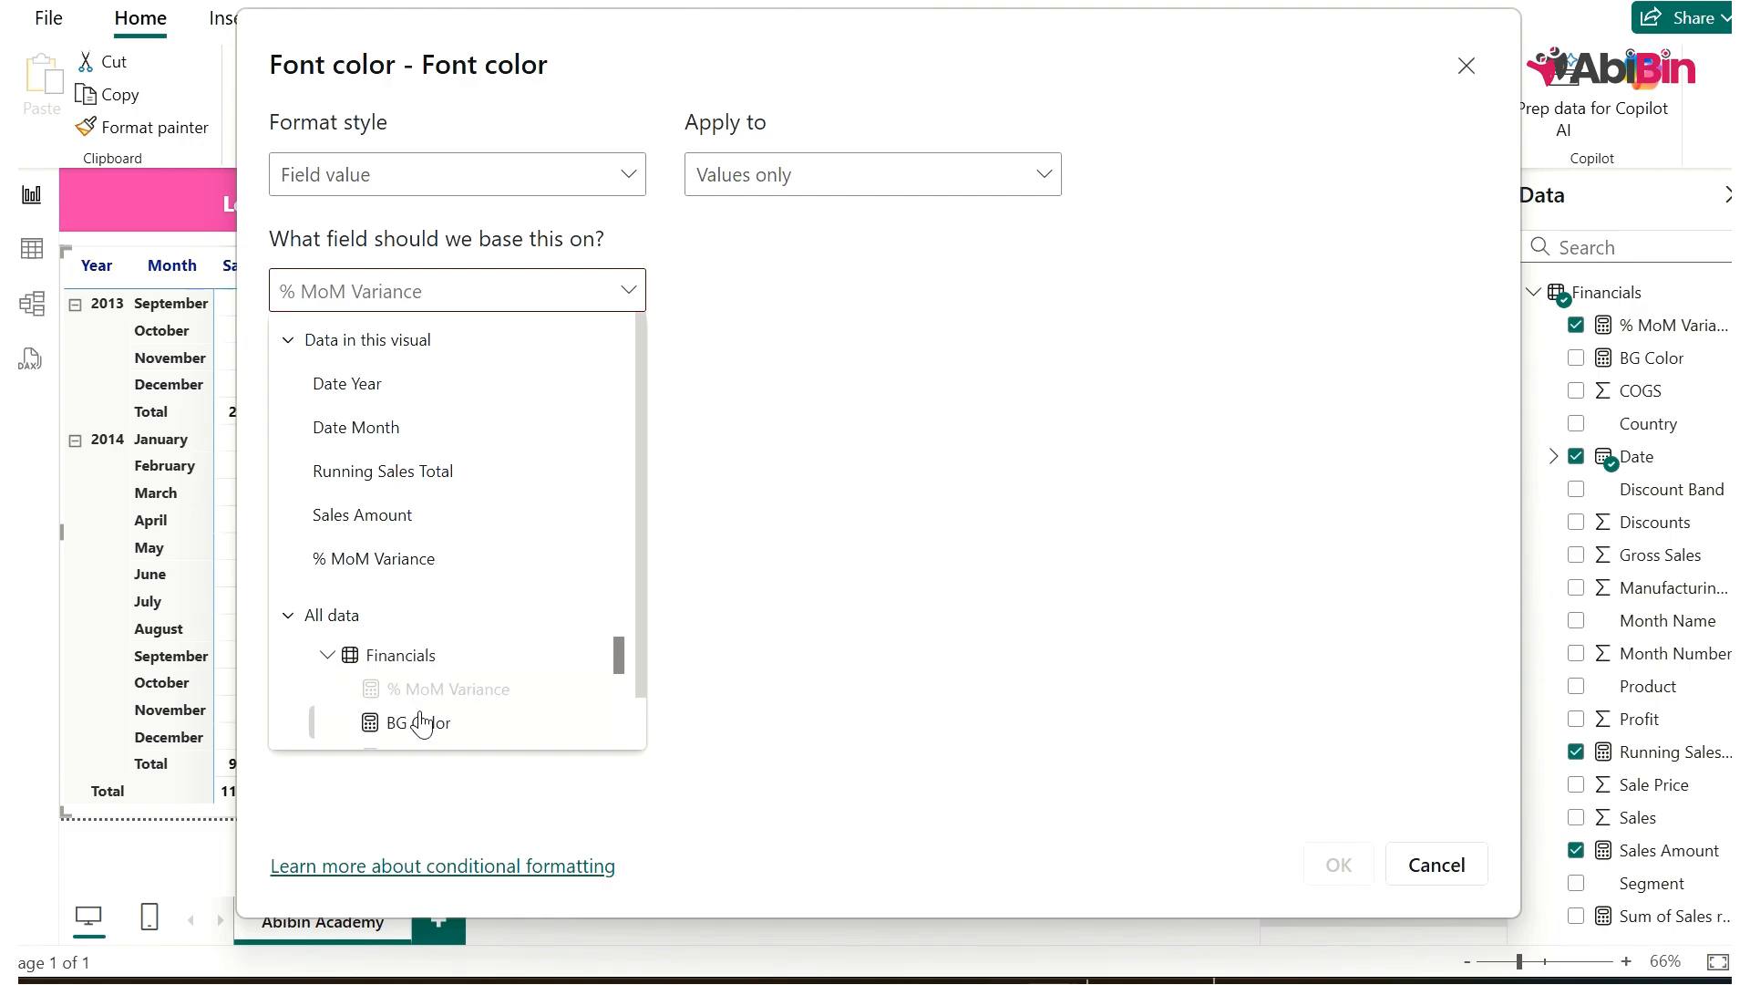
pyautogui.click(421, 723)
pyautogui.click(1335, 866)
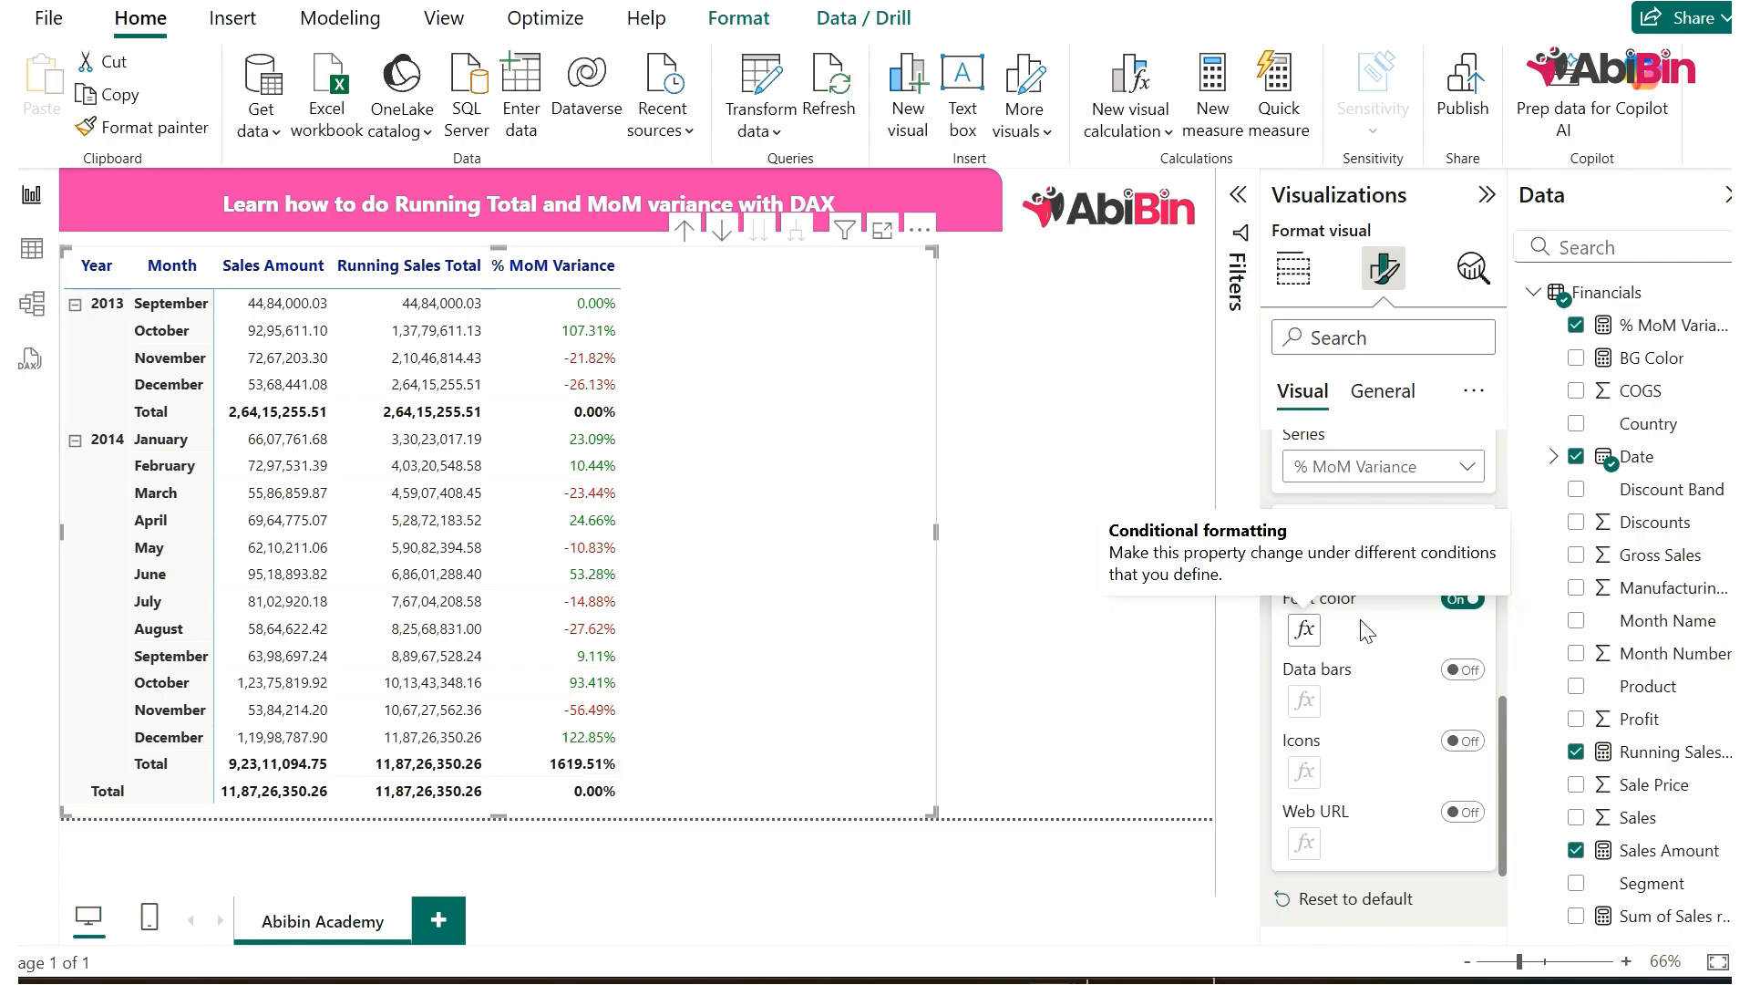
# - Extend the % MoM Variance font color formatting to values and totals
pyautogui.click(1306, 629)
pyautogui.click(757, 180)
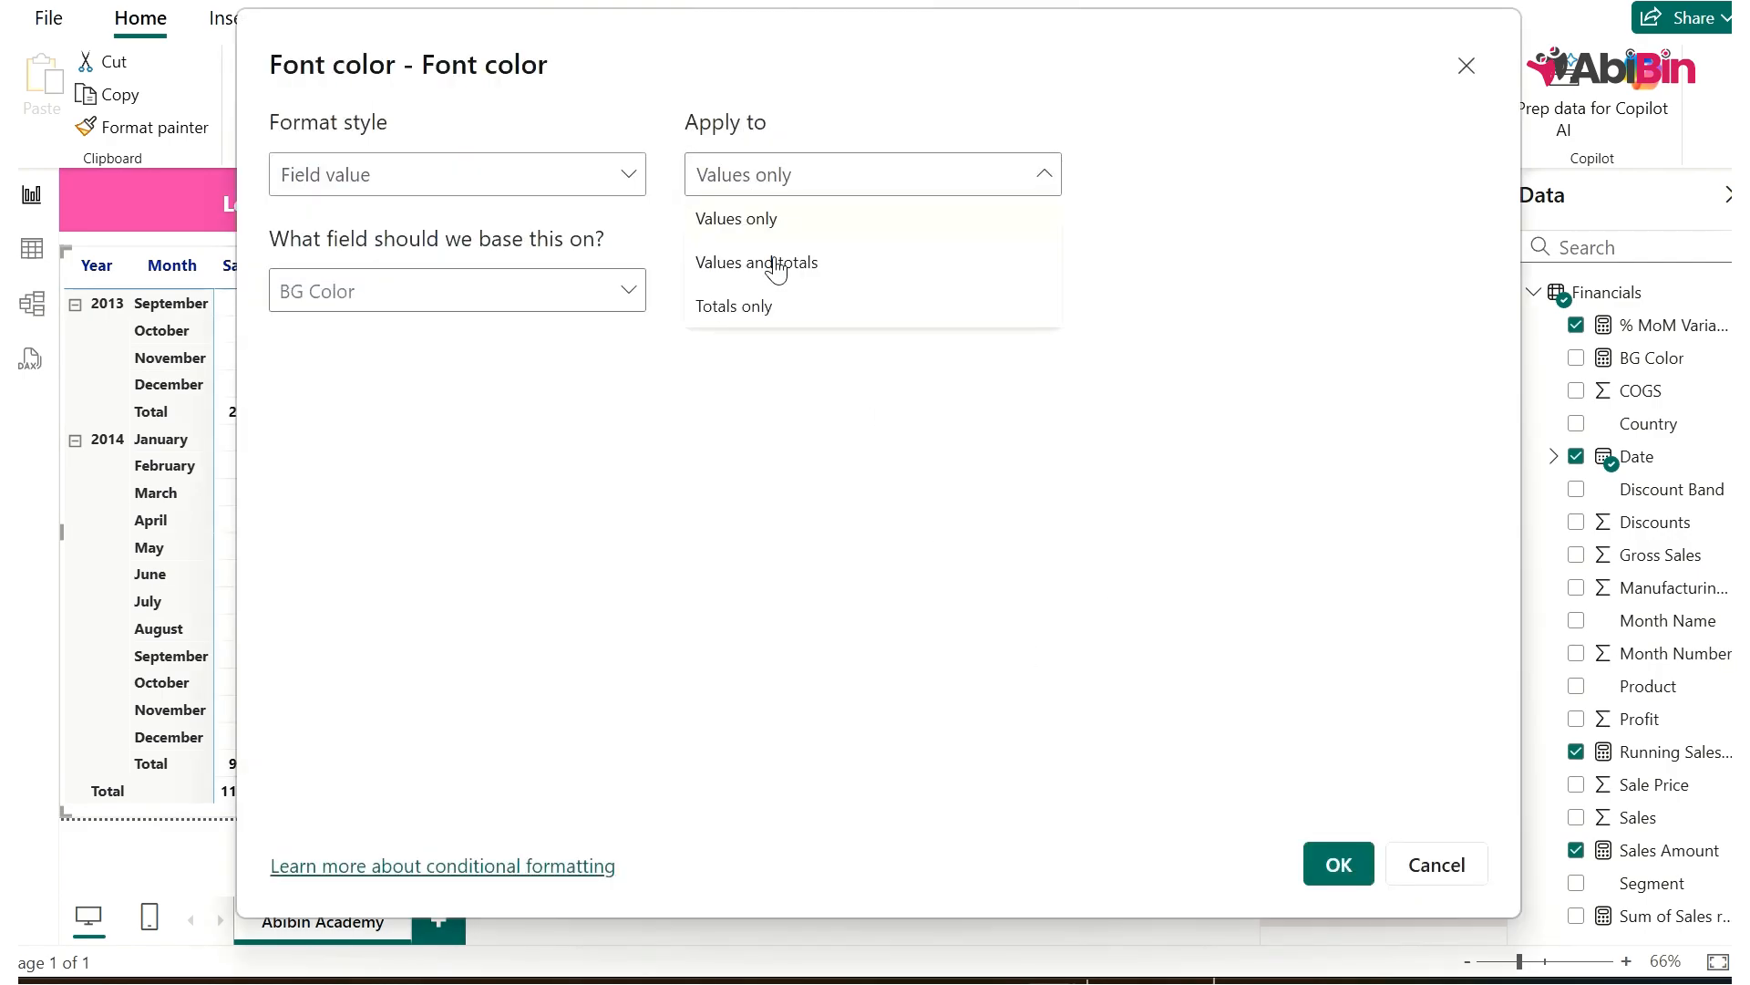
pyautogui.click(782, 260)
pyautogui.click(1338, 866)
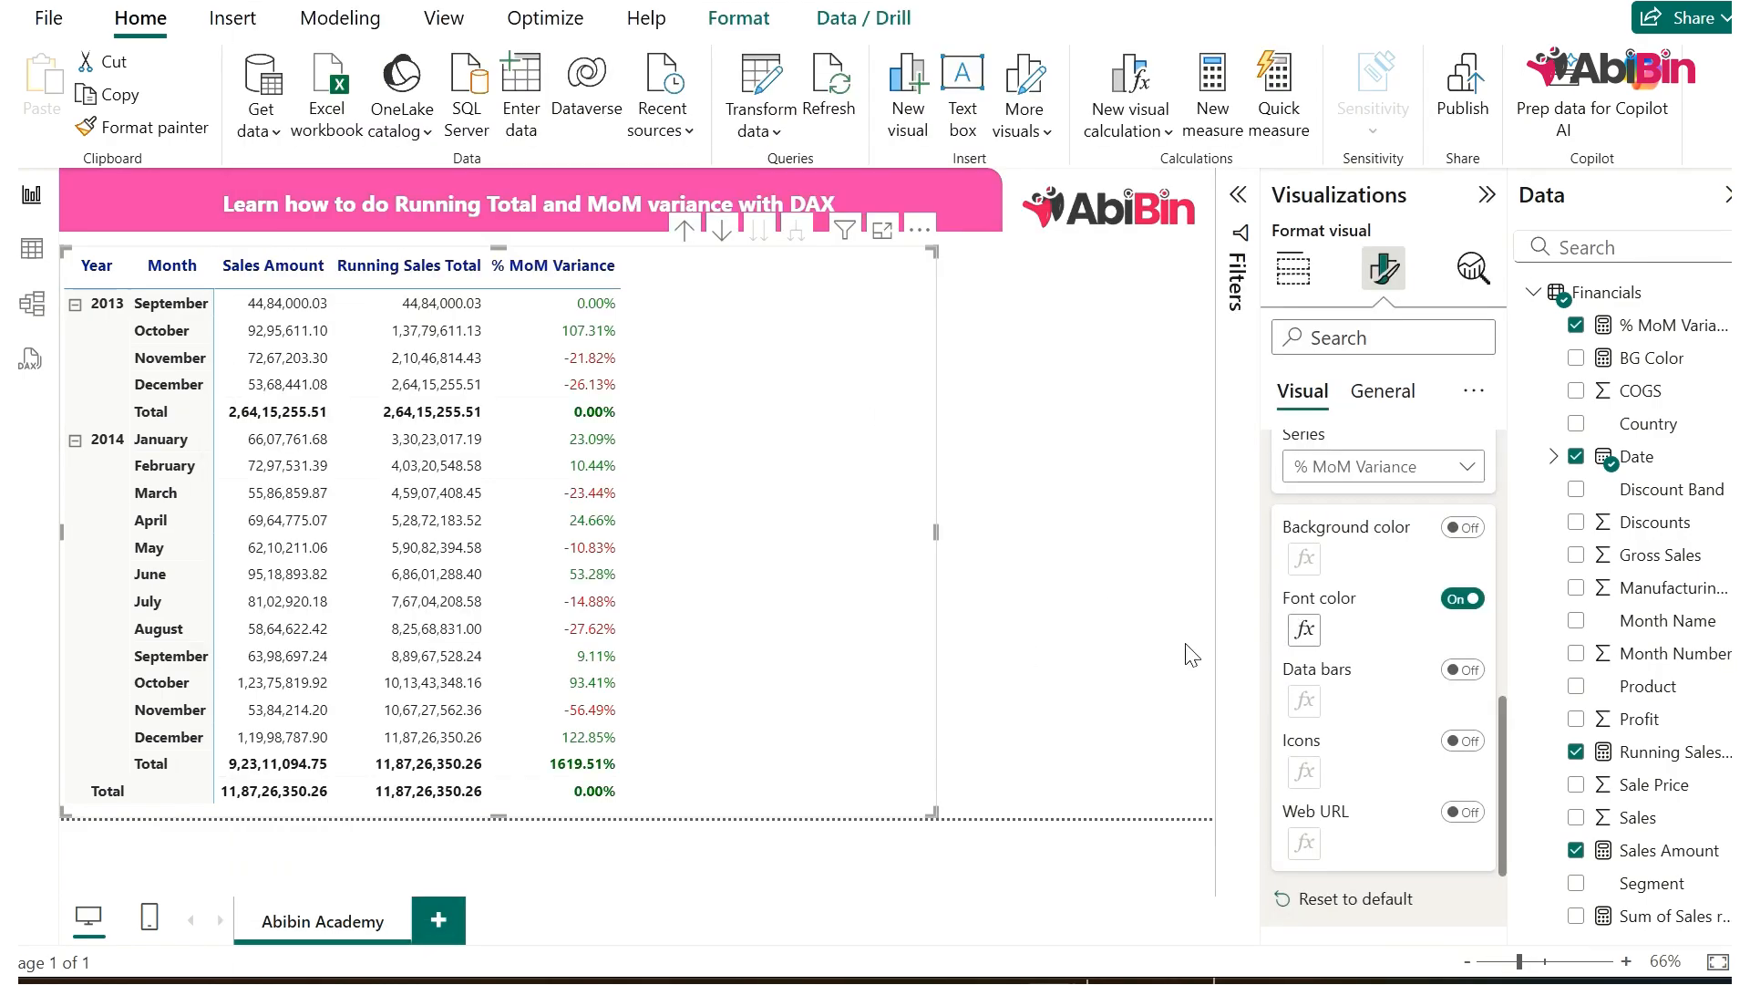